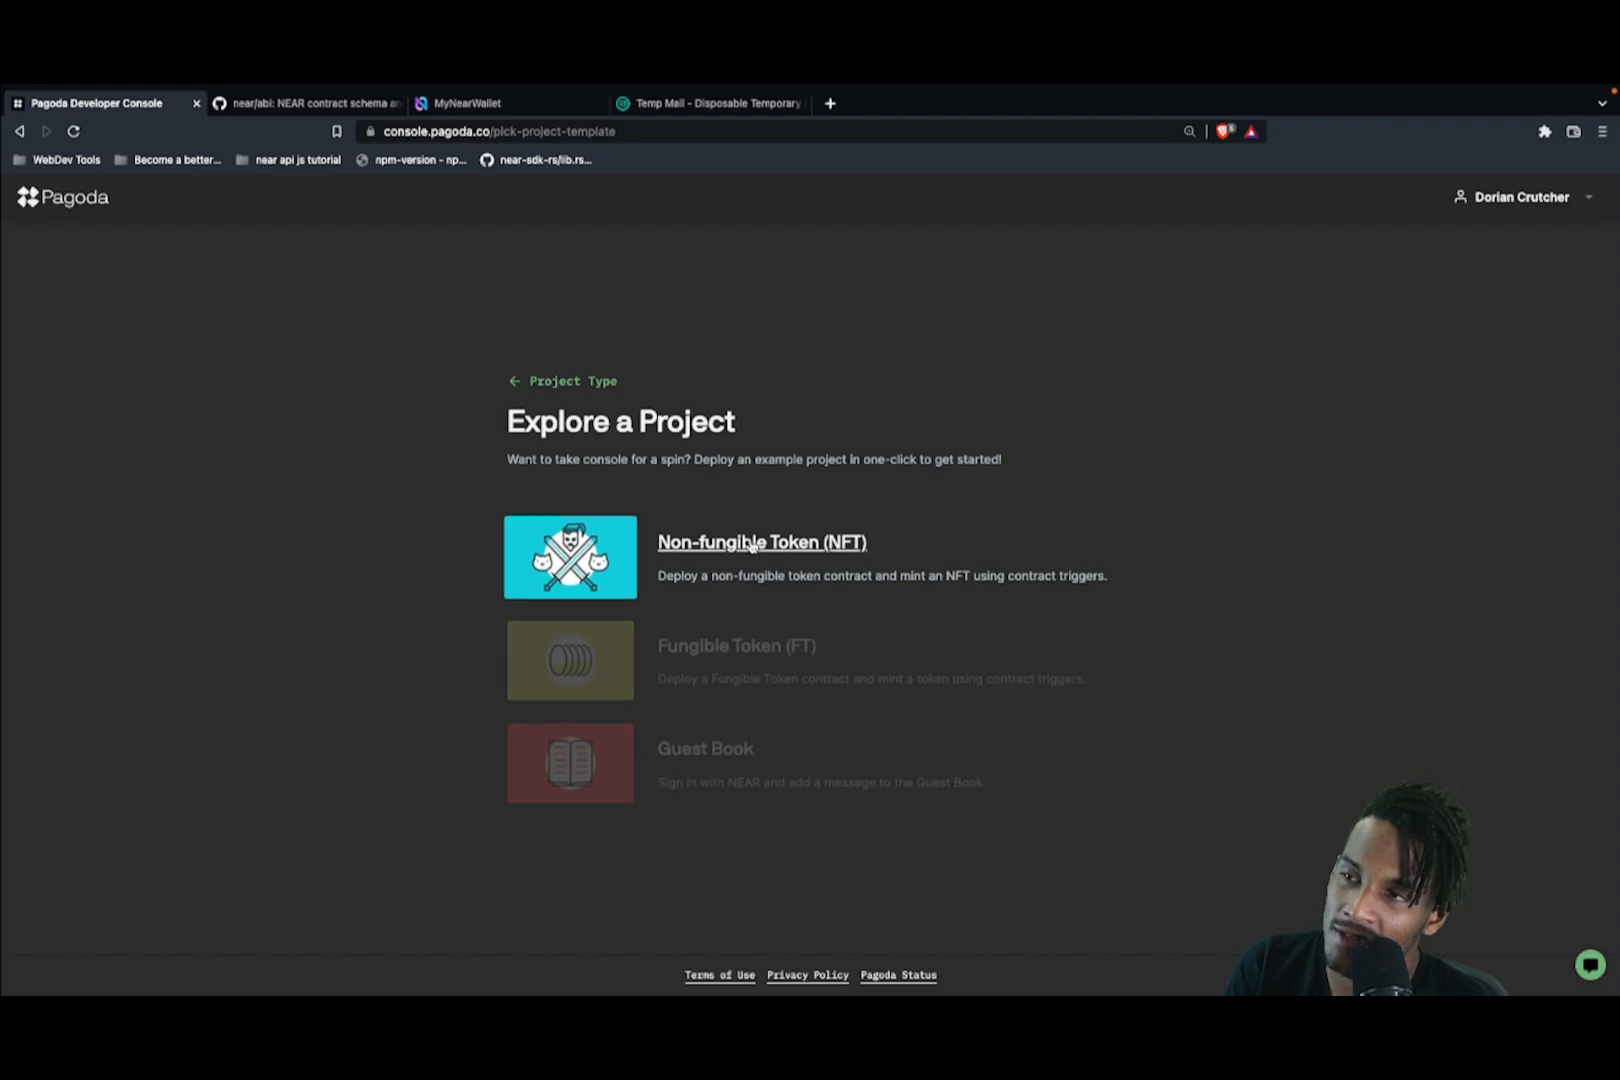
Step: Open the Non-fungible Token (NFT) example project from the Explore a Project list
{"action": "left_click", "coordinate": [751, 544]}
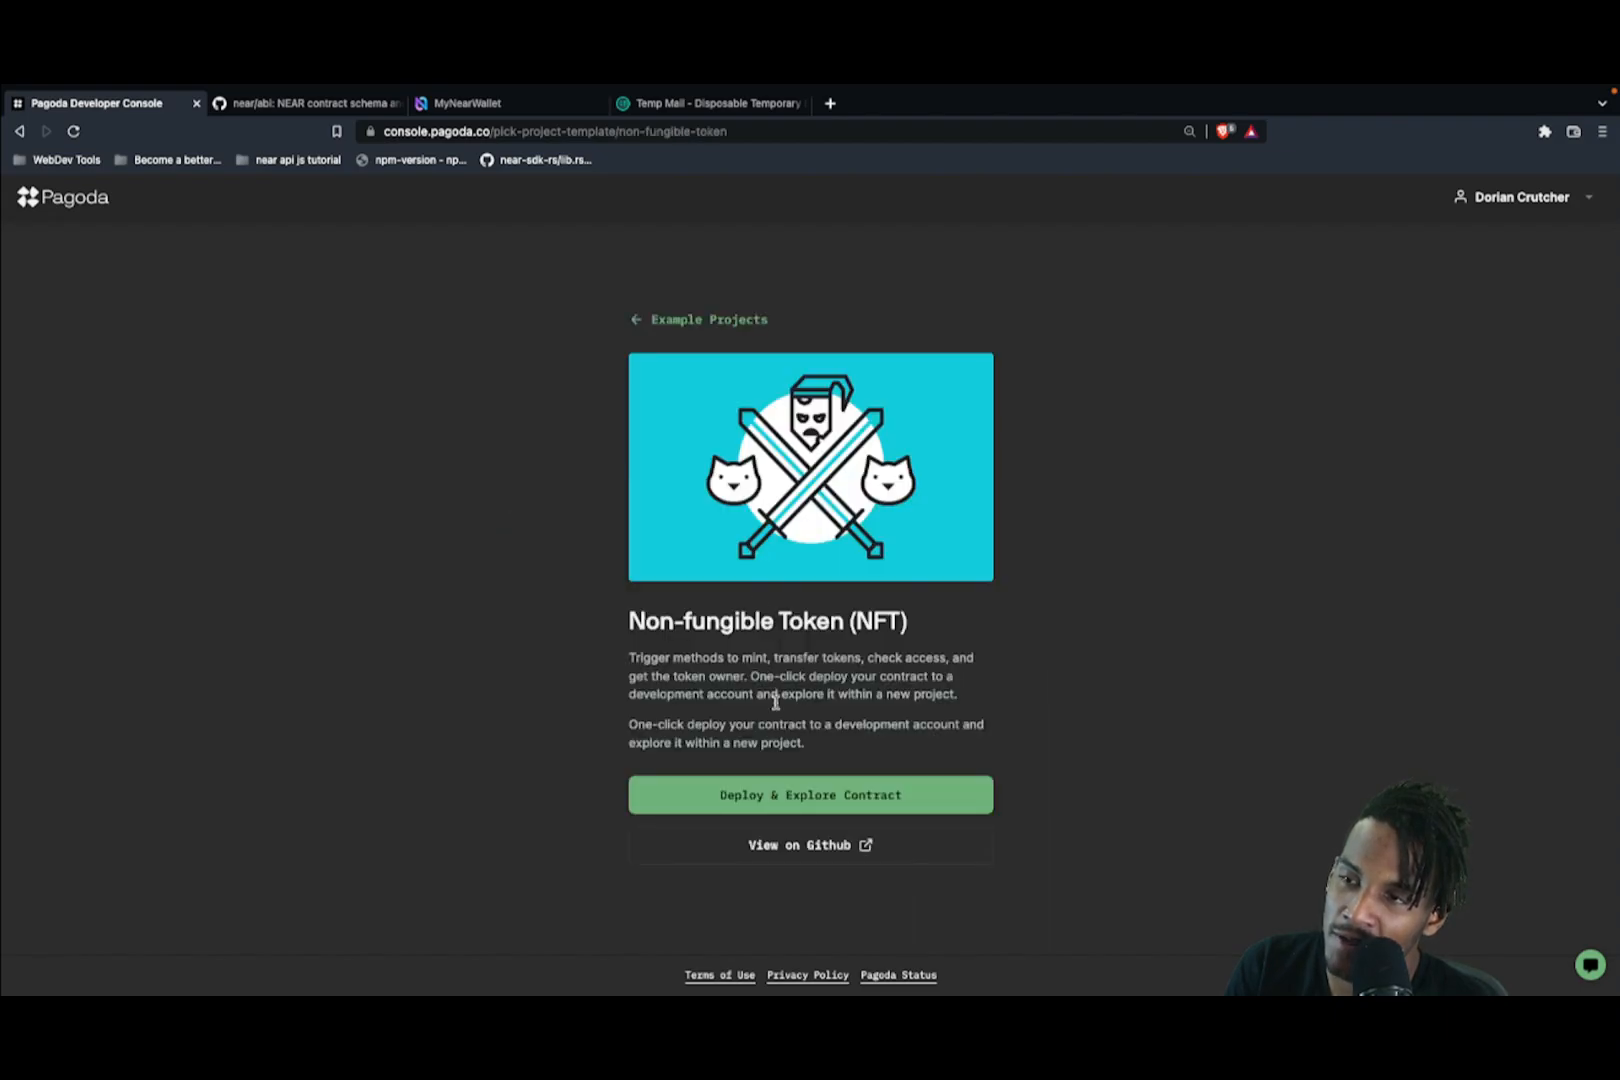
Step: Deploy the NFT example contract to a testnet dev account and open its details
{"action": "left_click", "coordinate": [801, 804]}
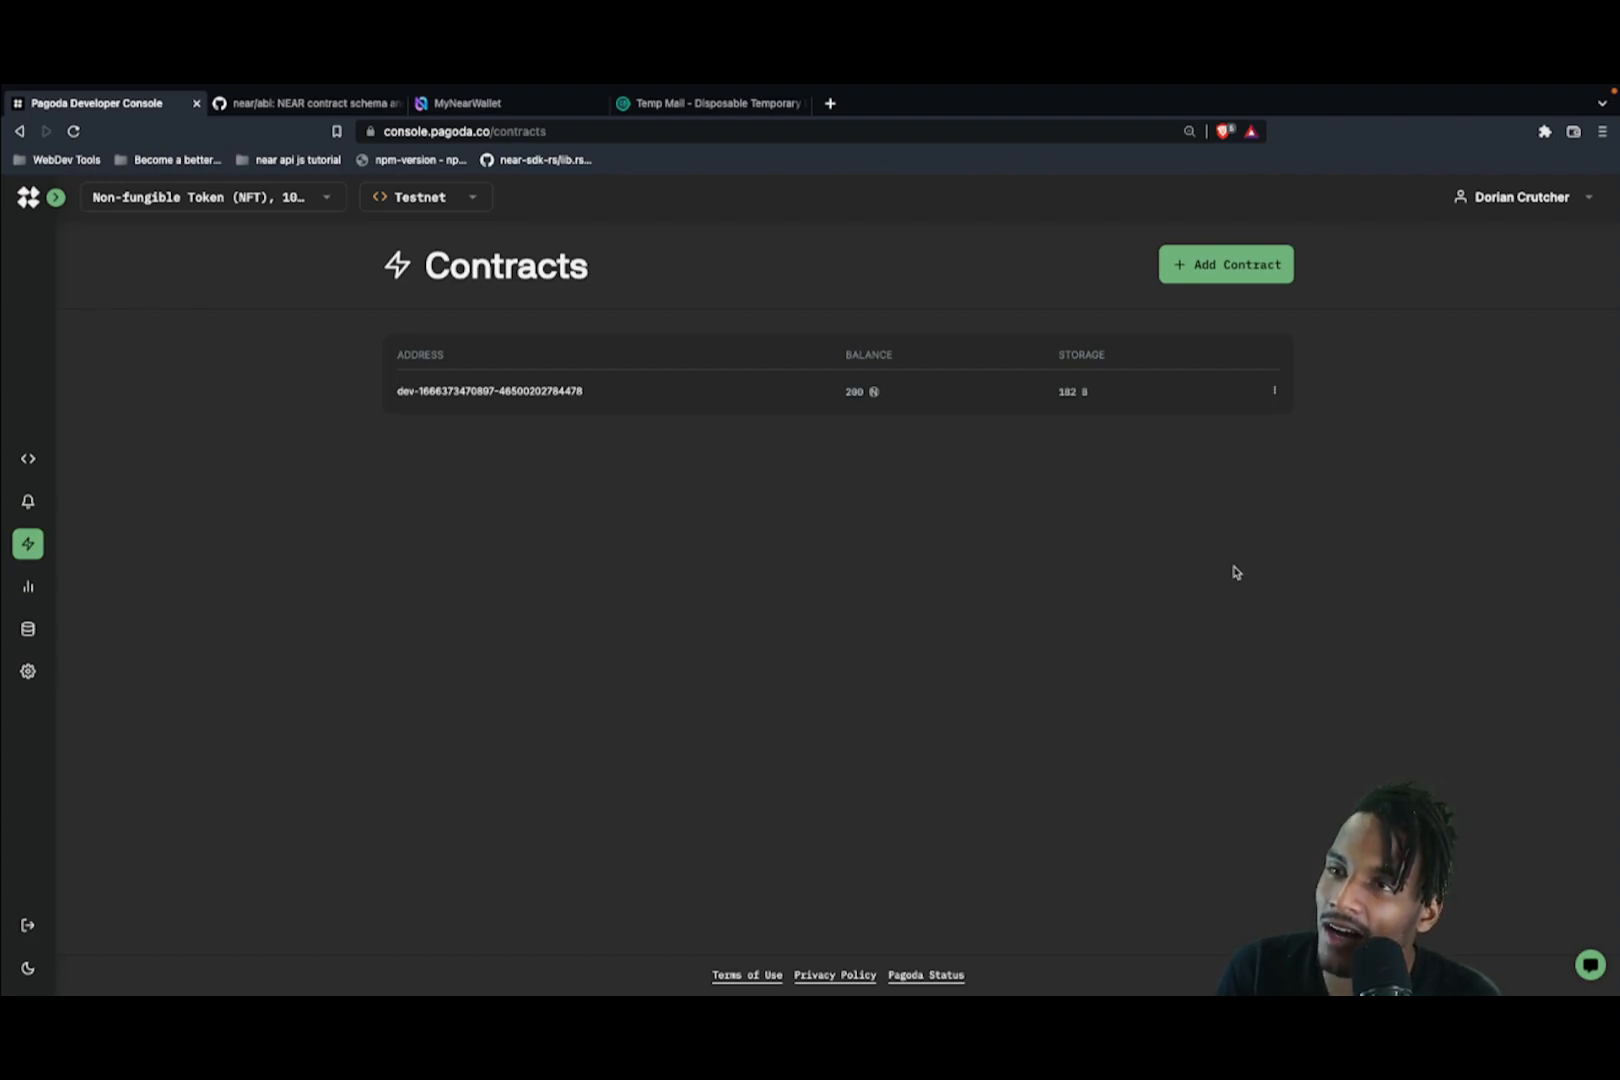
{"action": "left_click", "coordinate": [531, 403]}
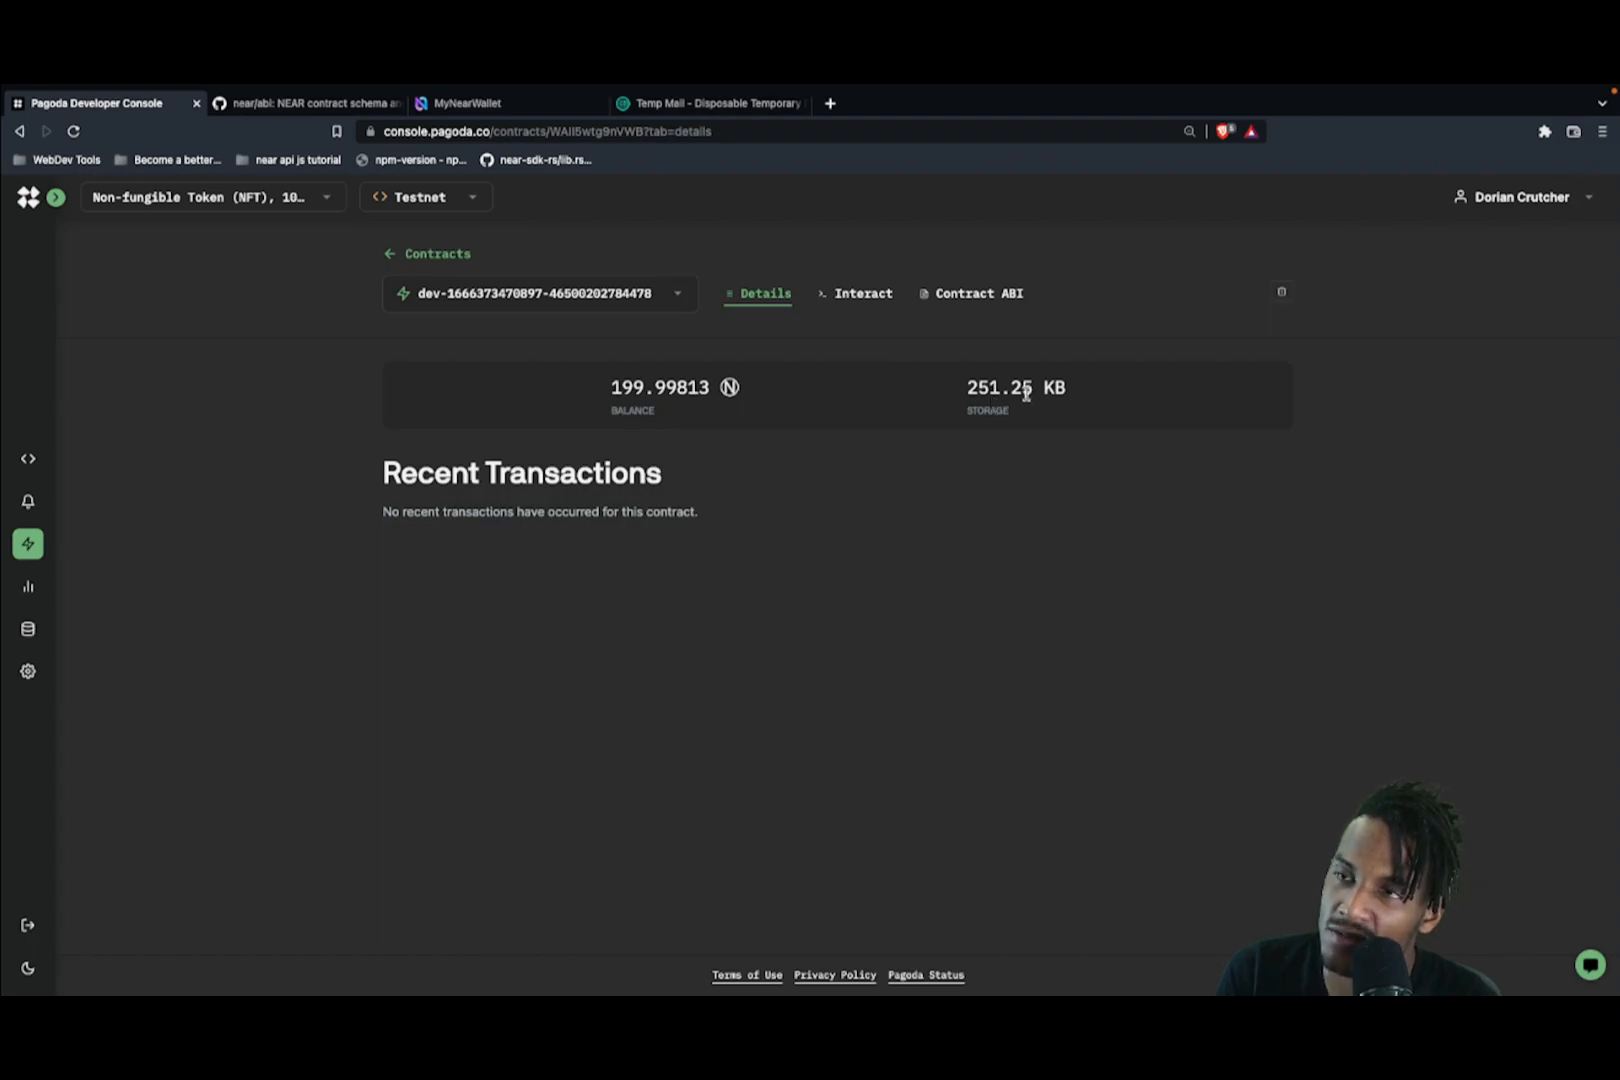
Step: Highlight the contract's 251.25 KB storage, 199.99813 balance and no-recent-transactions message
{"action": "left_click_drag", "start_coordinate": [977, 390], "coordinate": [1097, 393]}
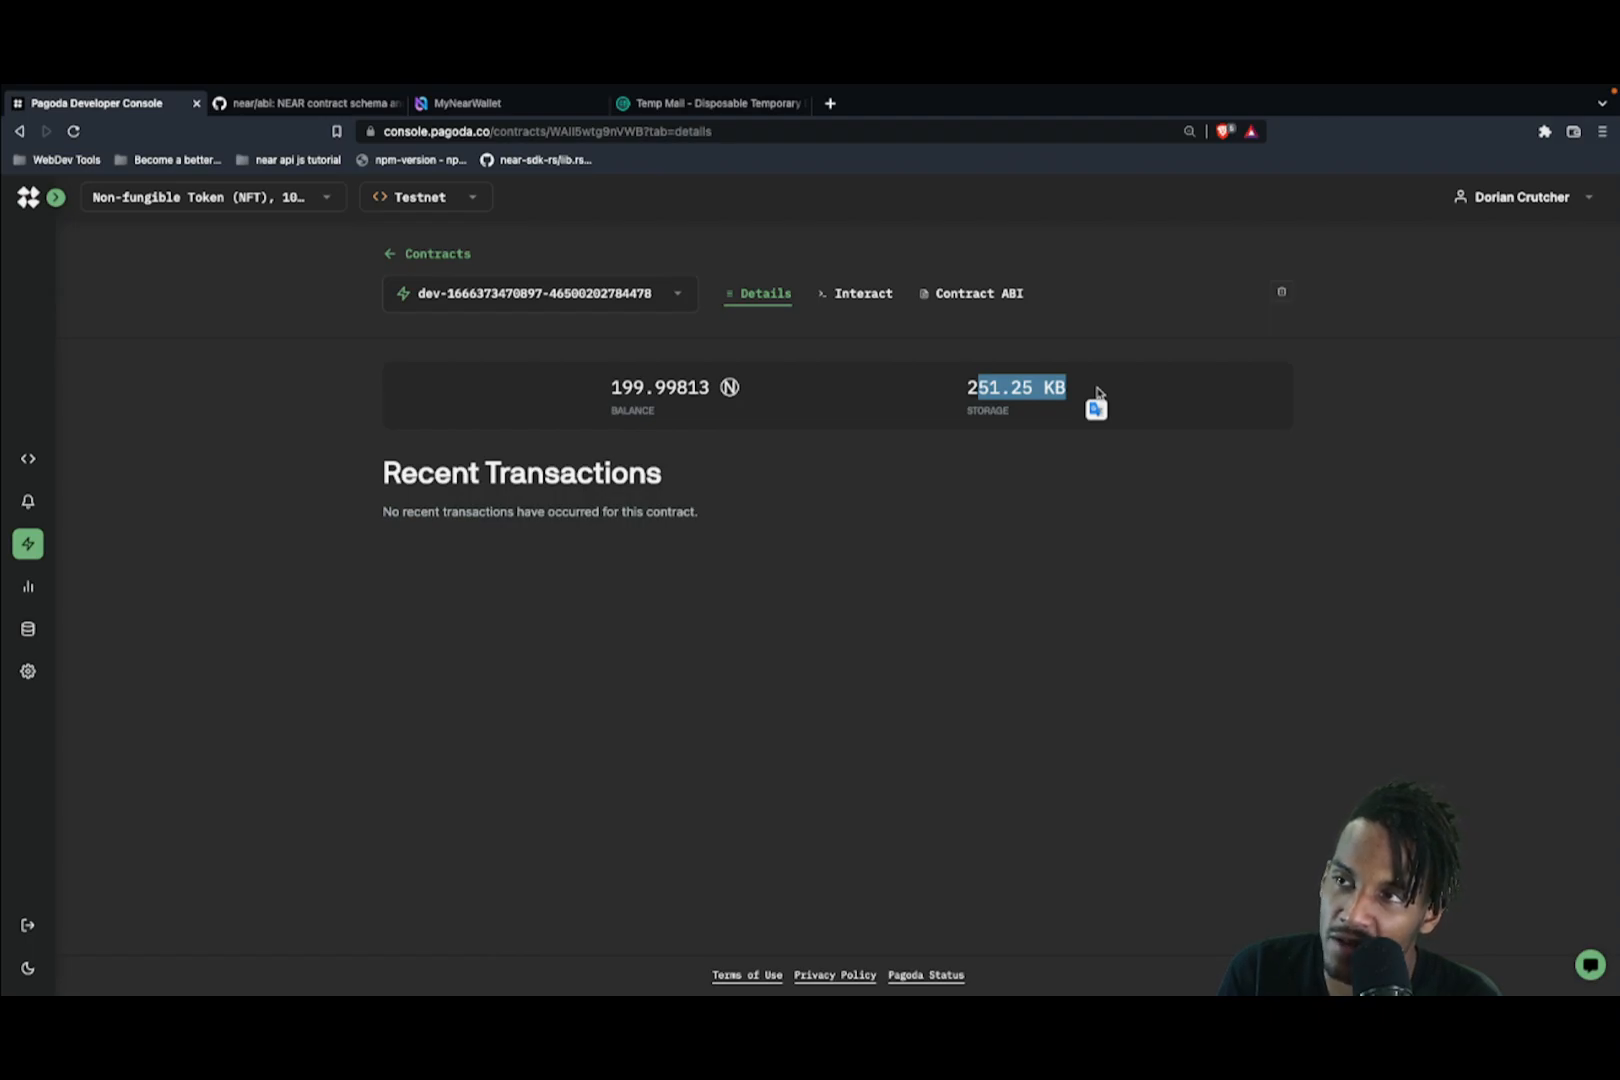
{"action": "left_click", "coordinate": [1014, 410]}
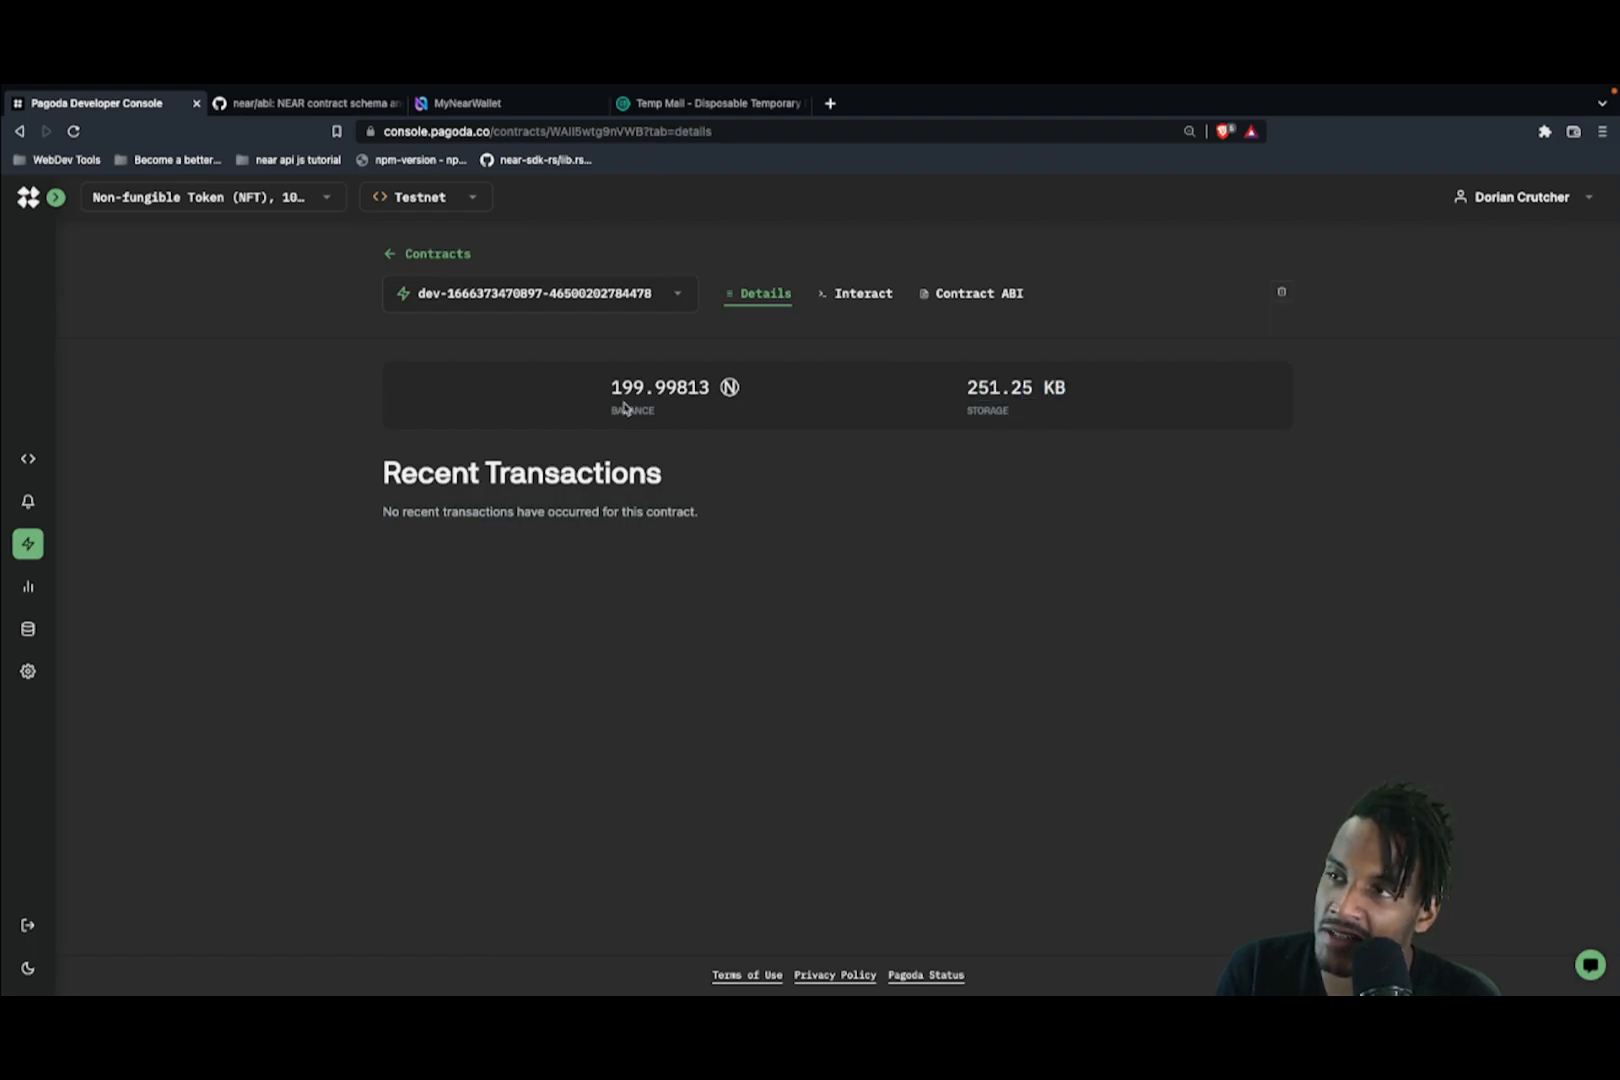
{"action": "double_click", "coordinate": [654, 385]}
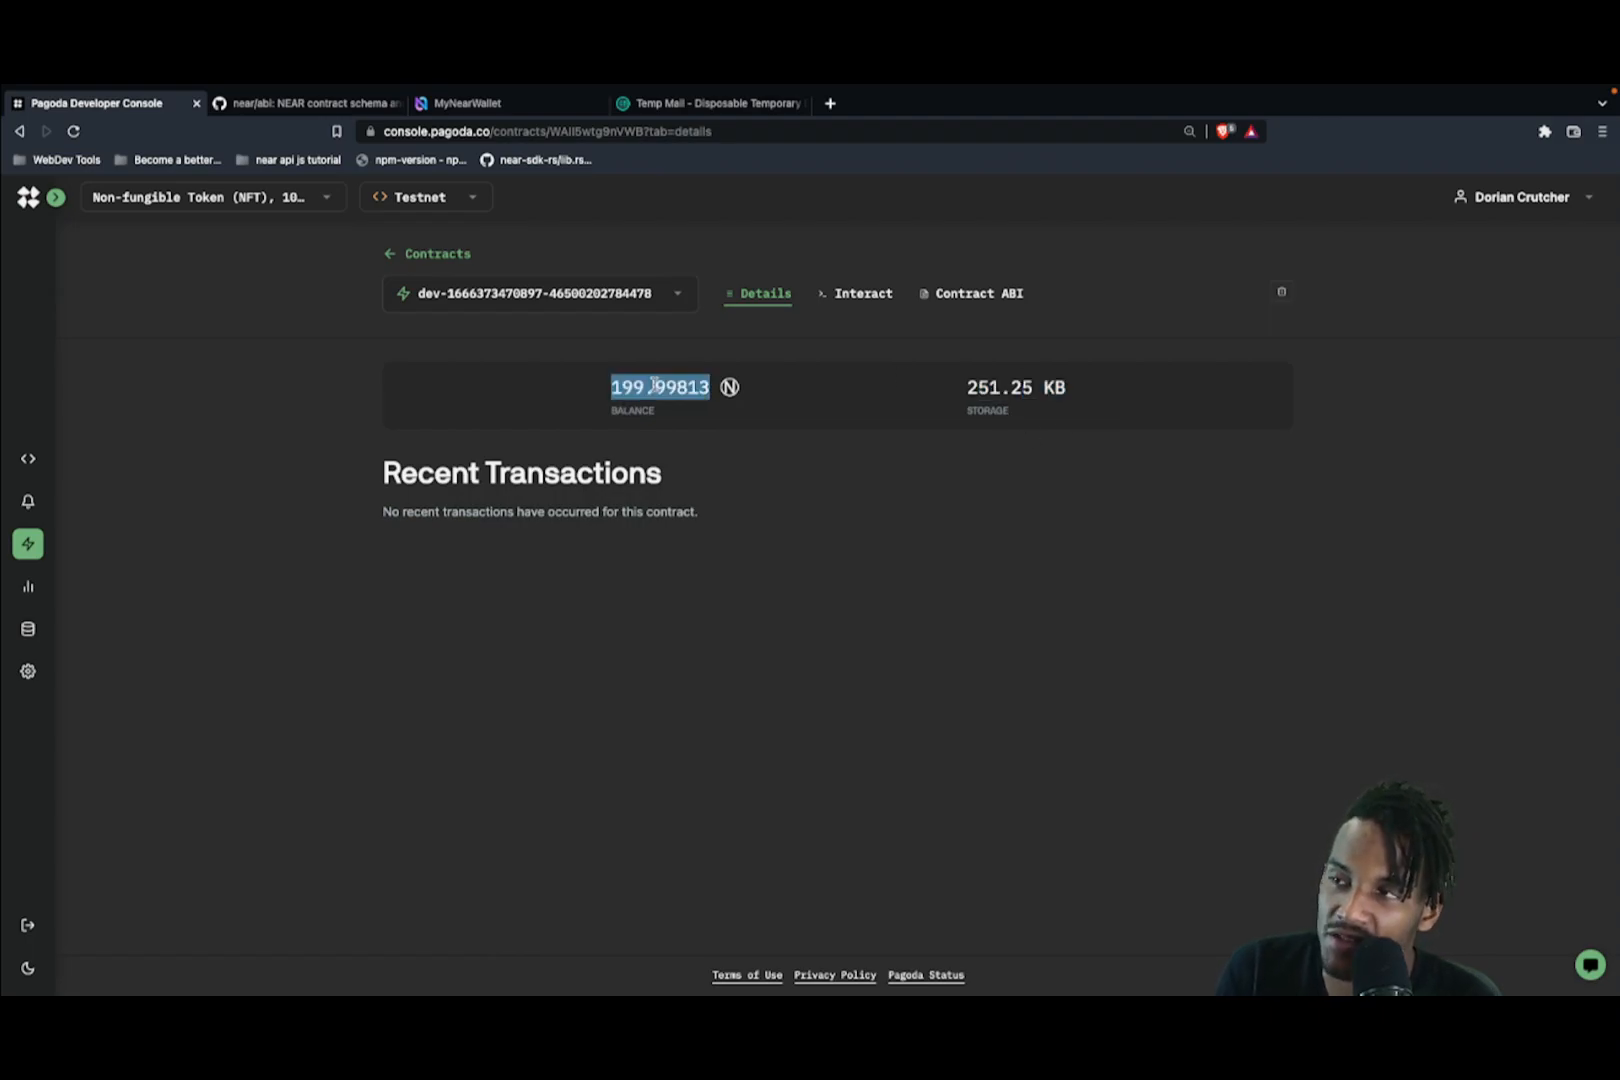
{"action": "left_click", "coordinate": [667, 500]}
{"action": "triple_click", "coordinate": [670, 511]}
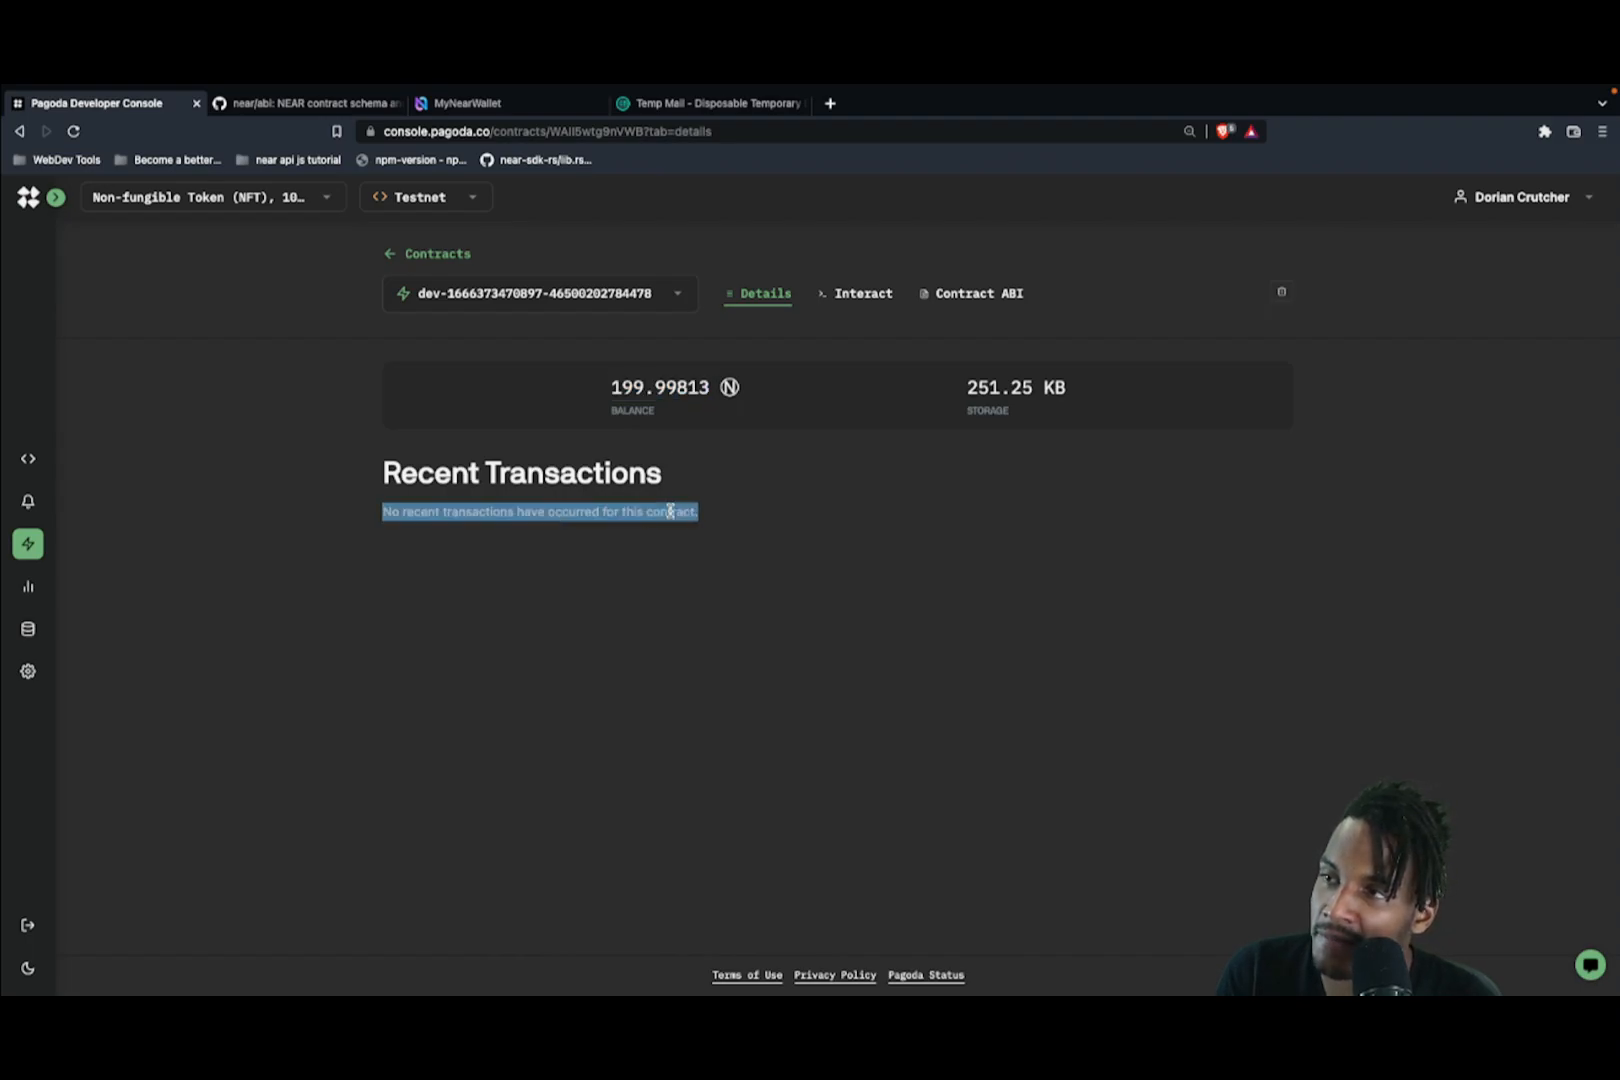
{"action": "left_click", "coordinate": [725, 563]}
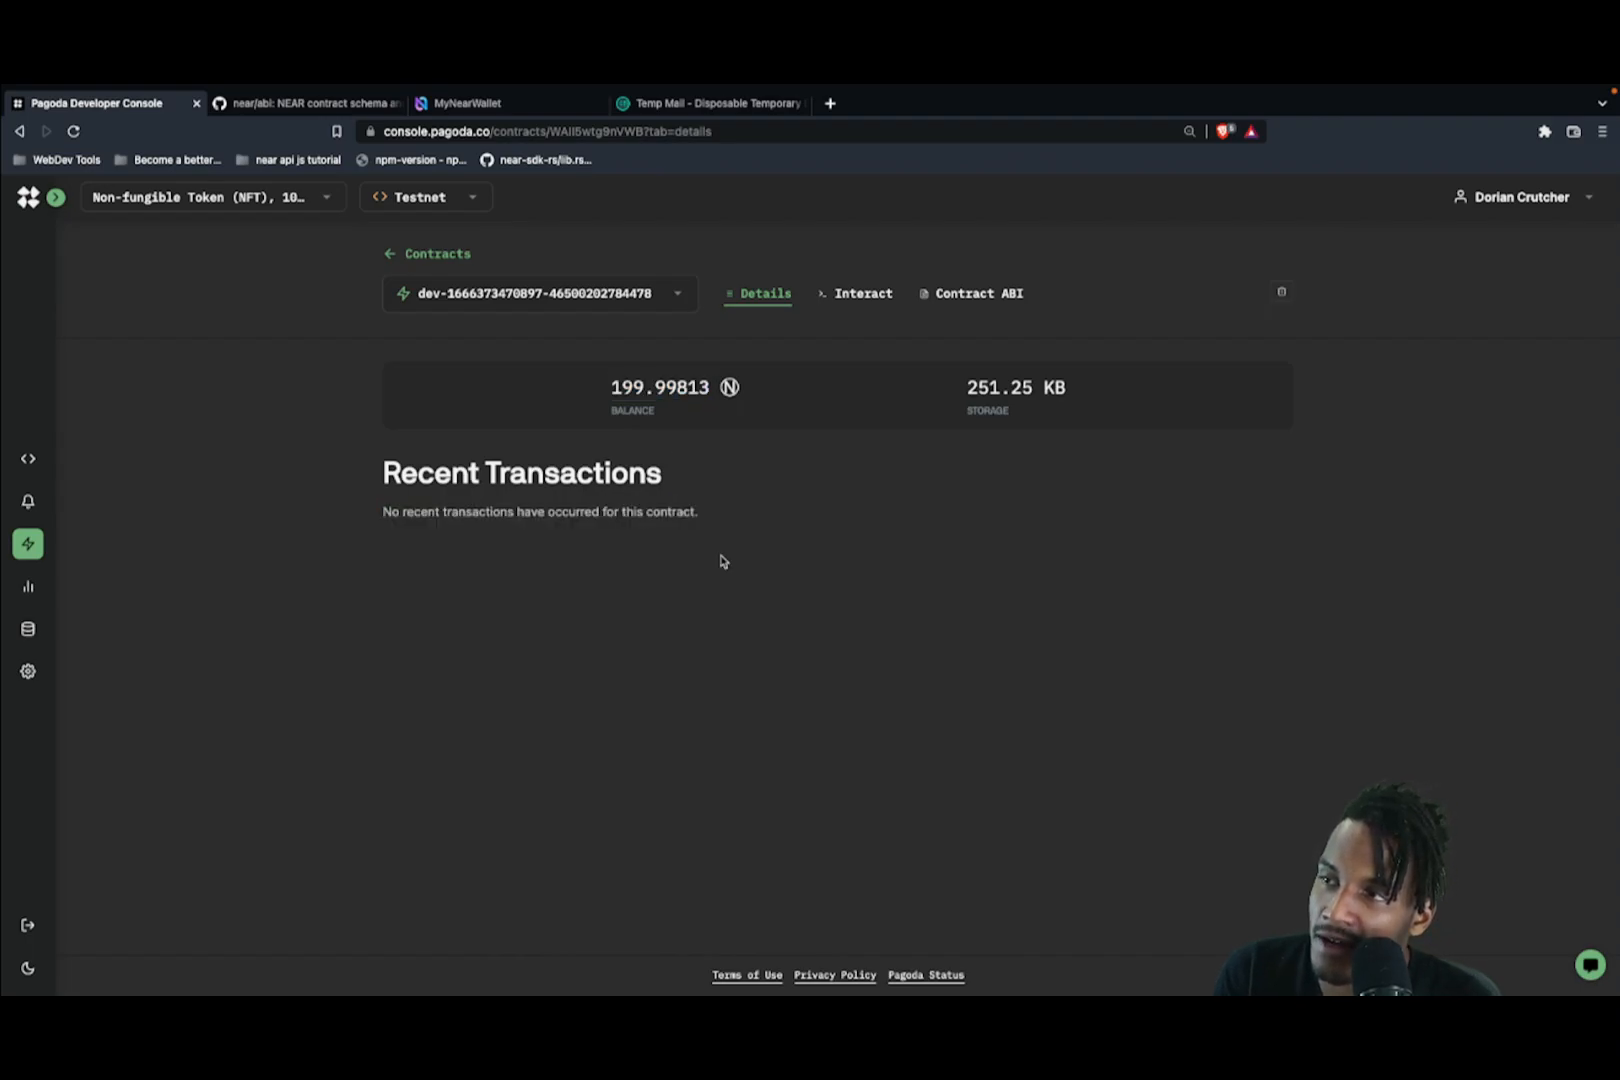
Step: Browse the contract ABI JSON, highlighting nft_approve, token_id and string, then open the near/abi repository
{"action": "left_click", "coordinate": [978, 294]}
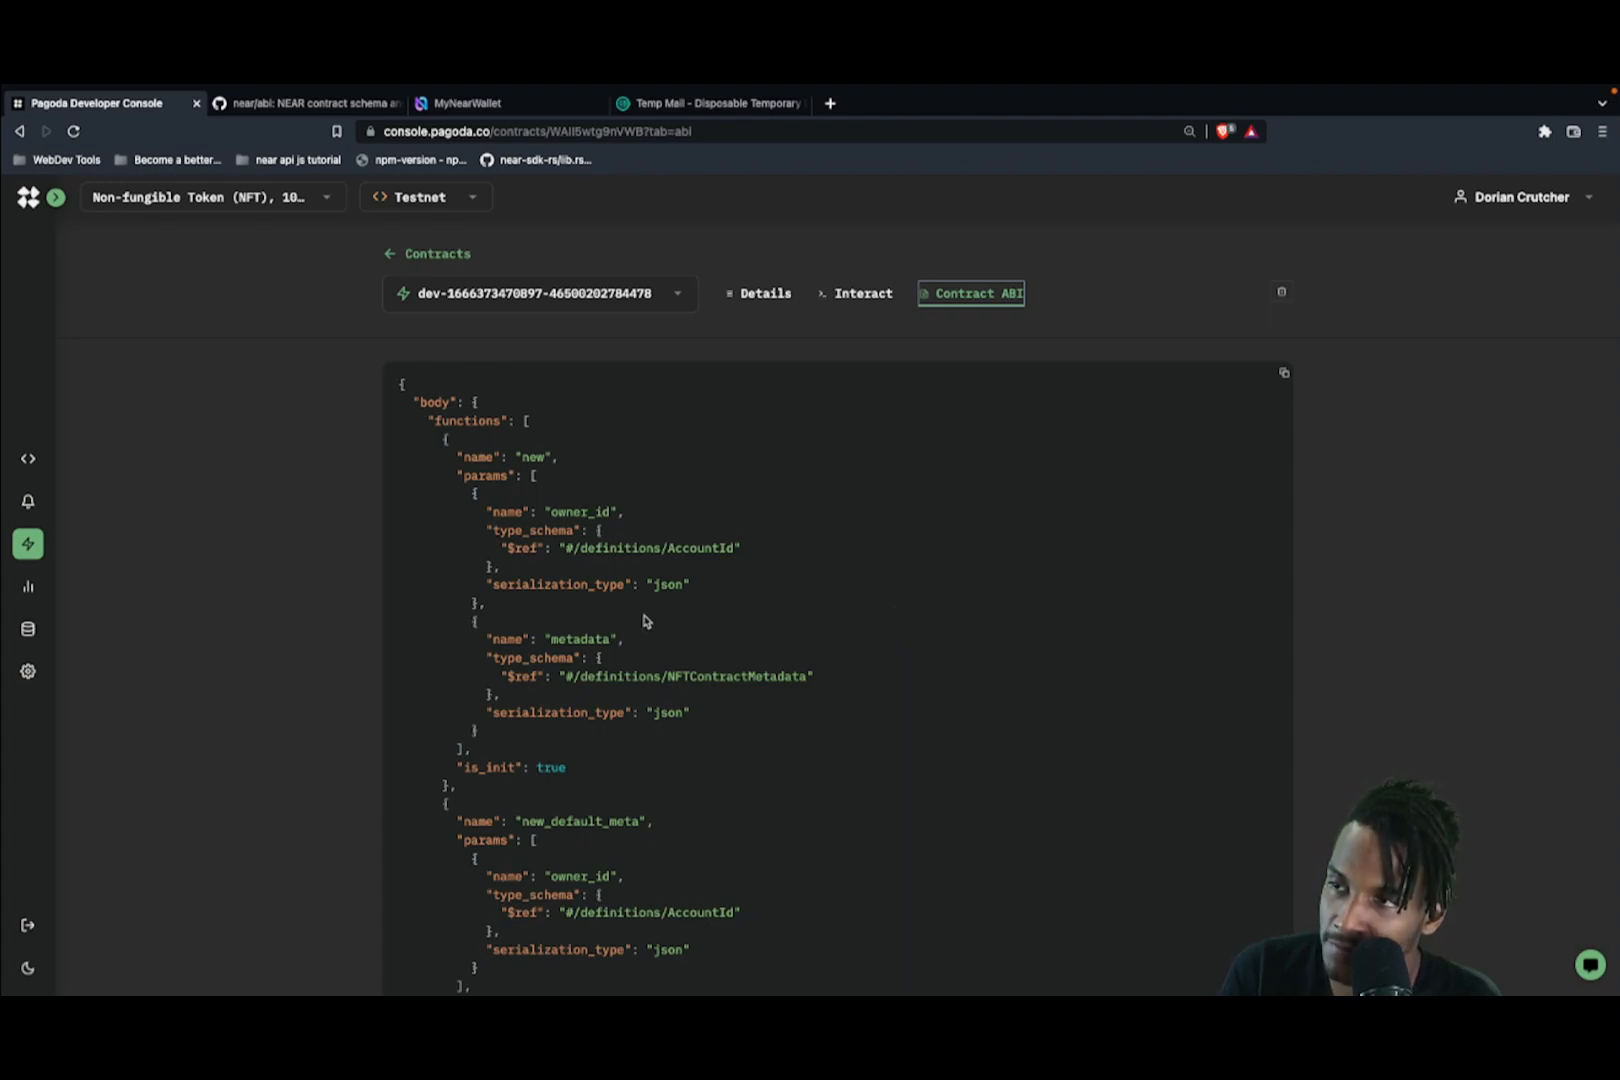
{"action": "scroll", "coordinate": [668, 627], "scroll_direction": "down", "scroll_amount": 4}
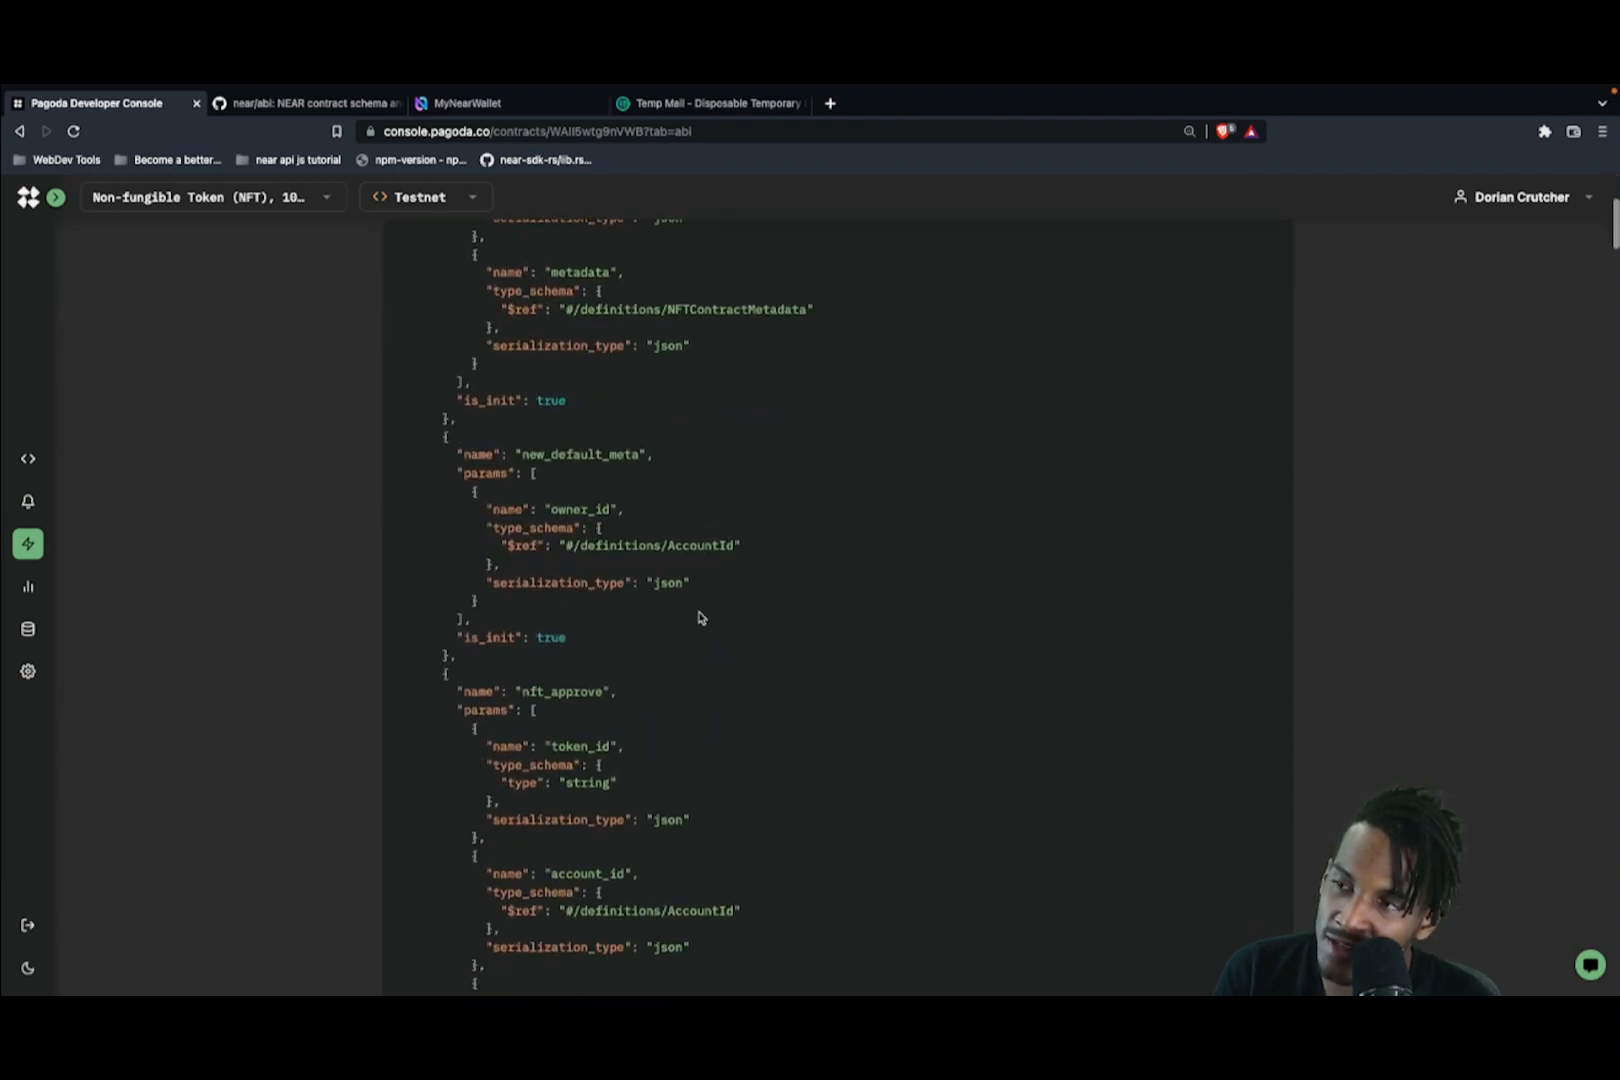
{"action": "double_click", "coordinate": [559, 690]}
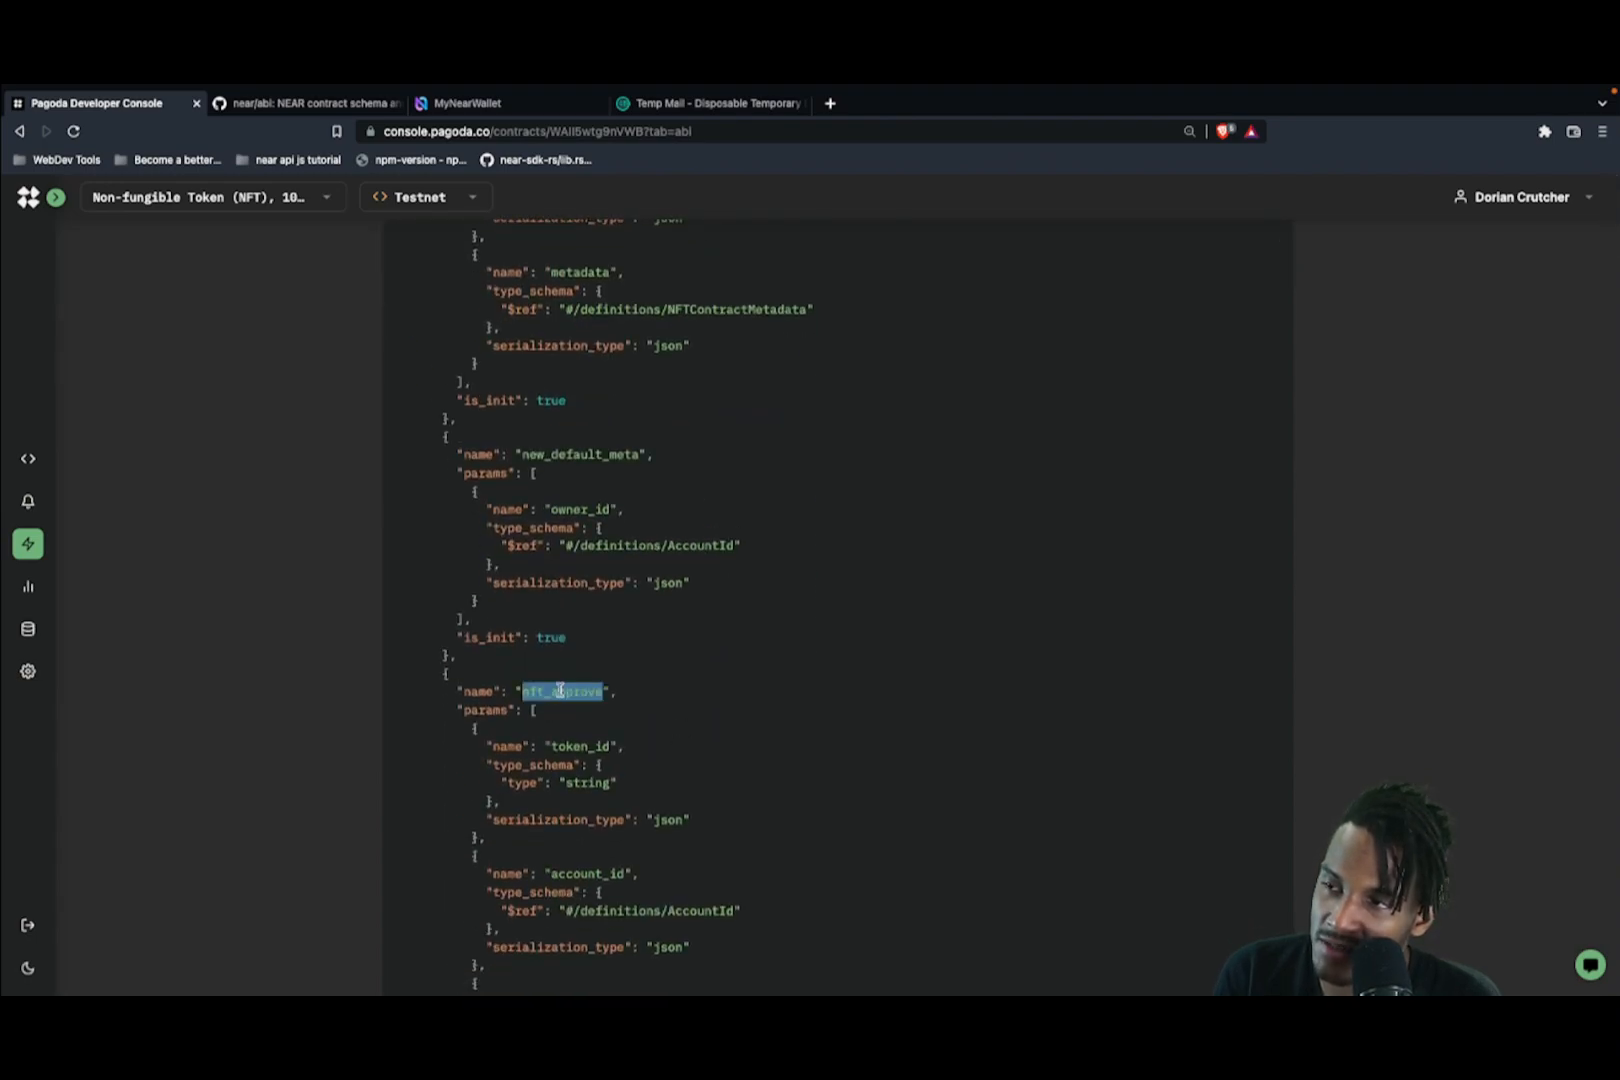
{"action": "double_click", "coordinate": [589, 745]}
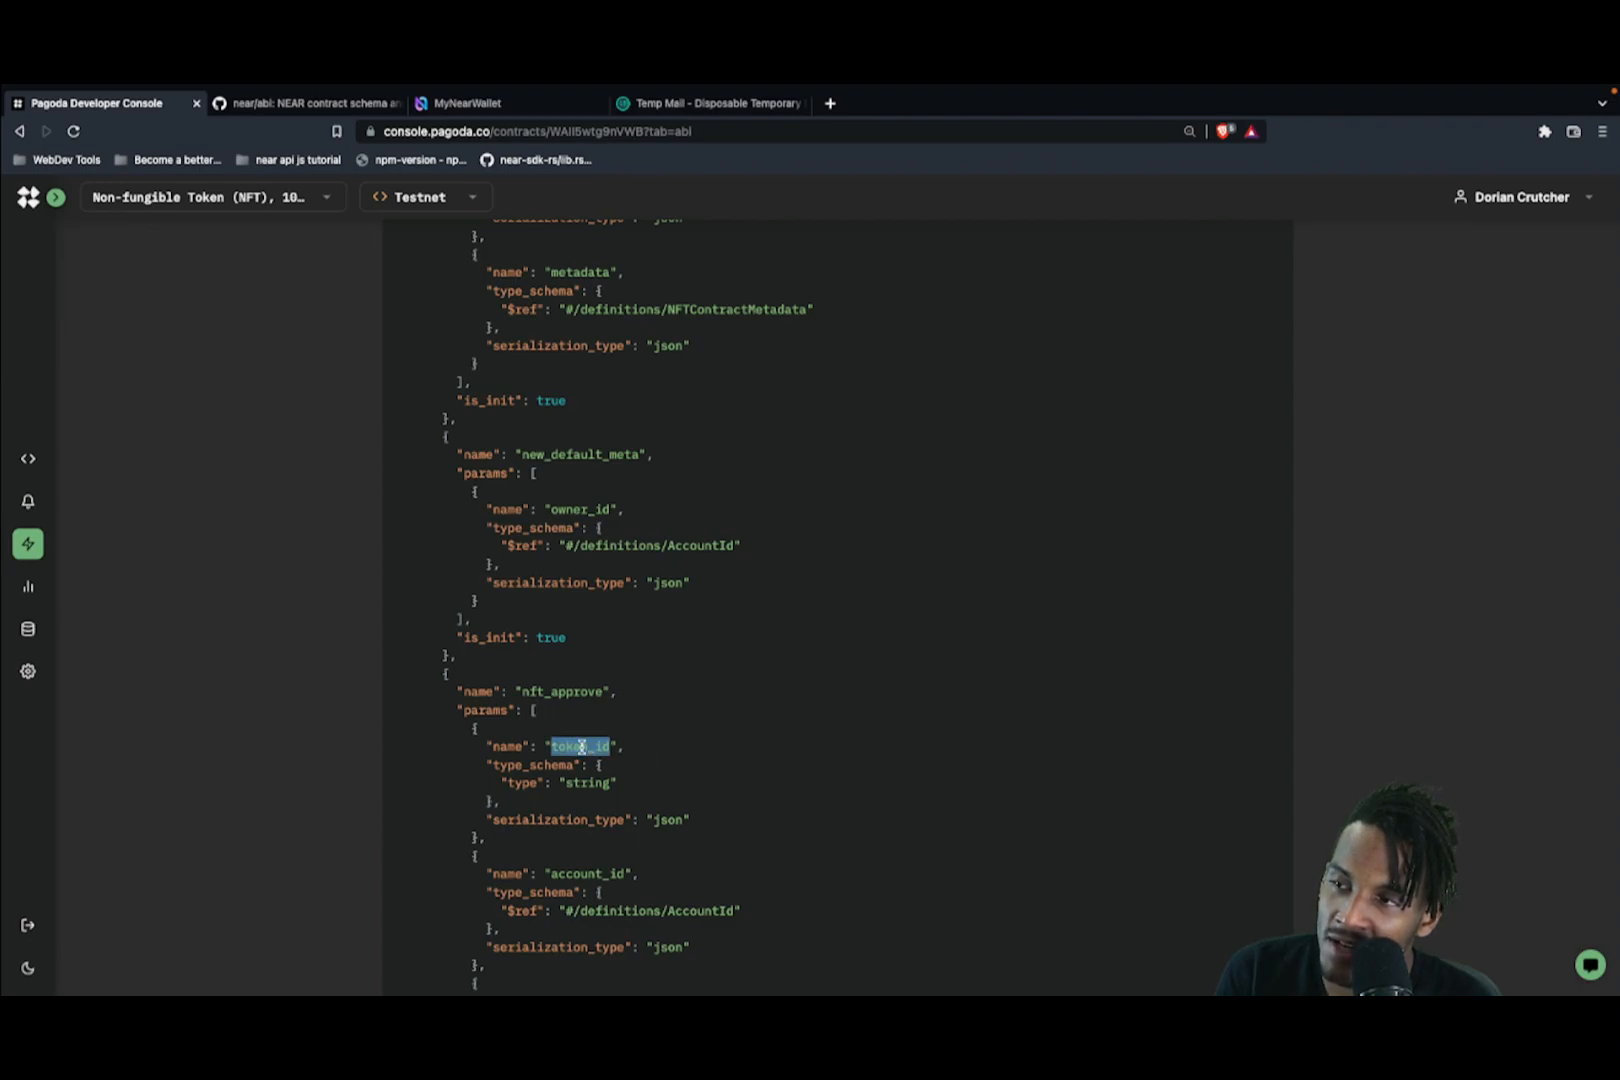
{"action": "left_click", "coordinate": [600, 783]}
{"action": "double_click", "coordinate": [600, 783]}
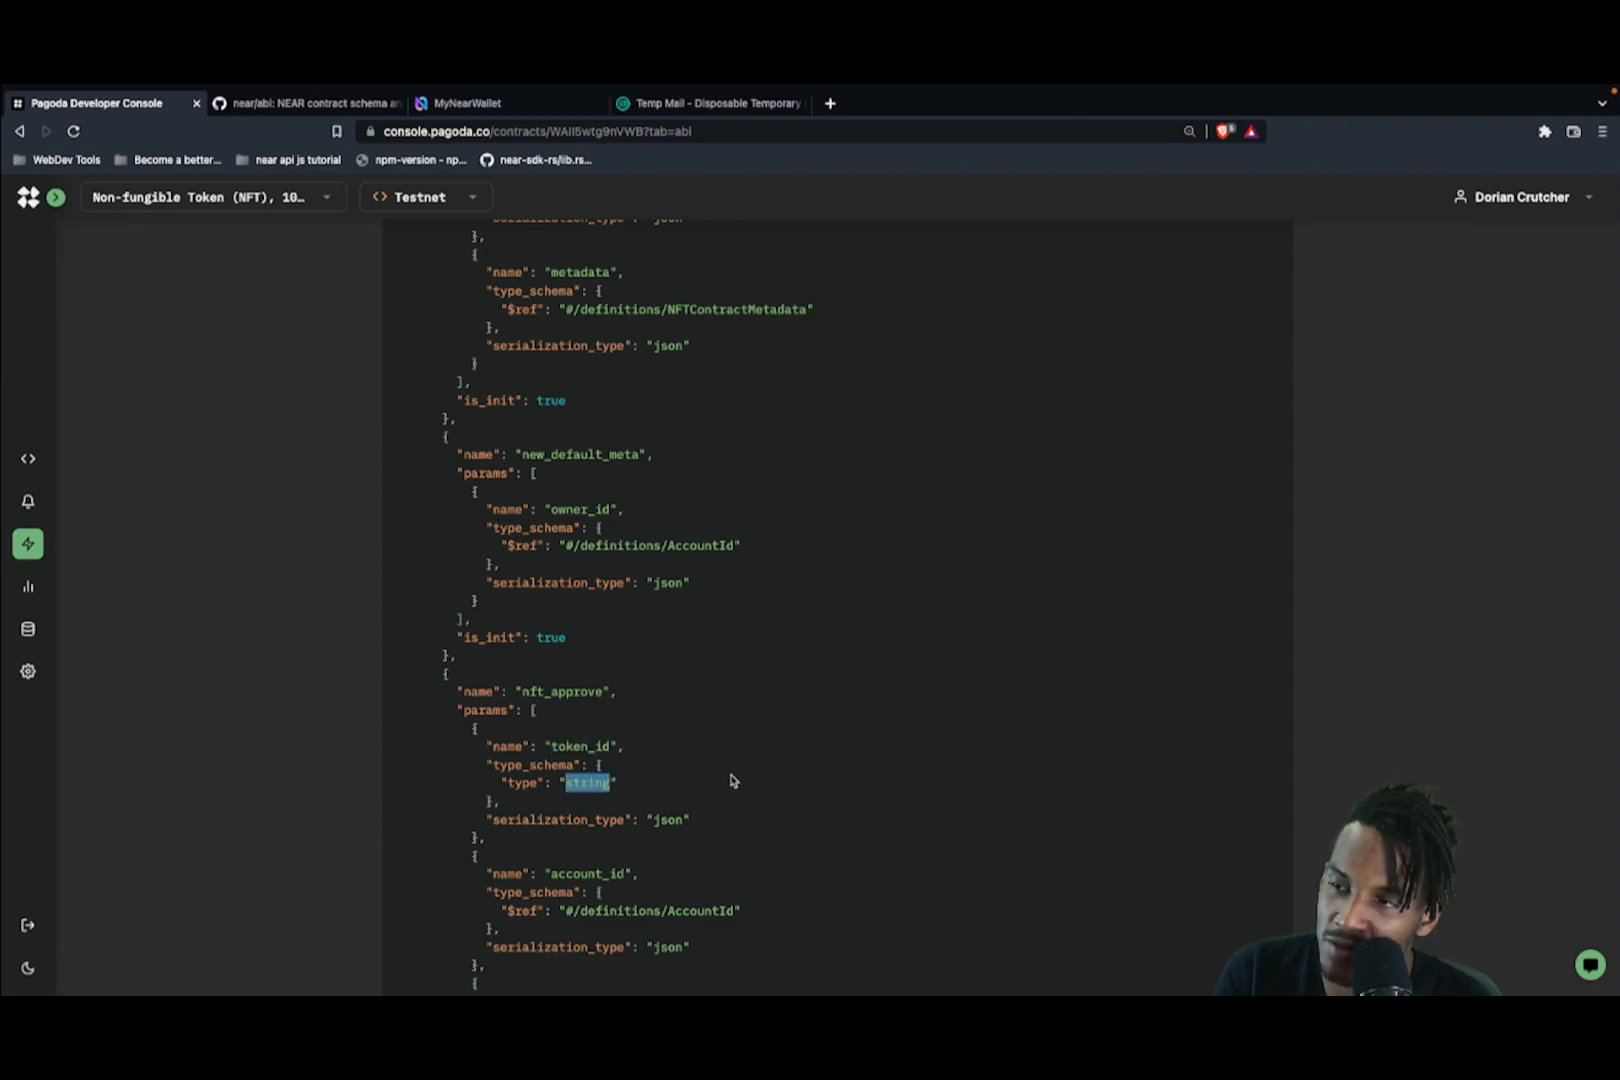
{"action": "scroll", "coordinate": [731, 781], "scroll_direction": "up", "scroll_amount": 5}
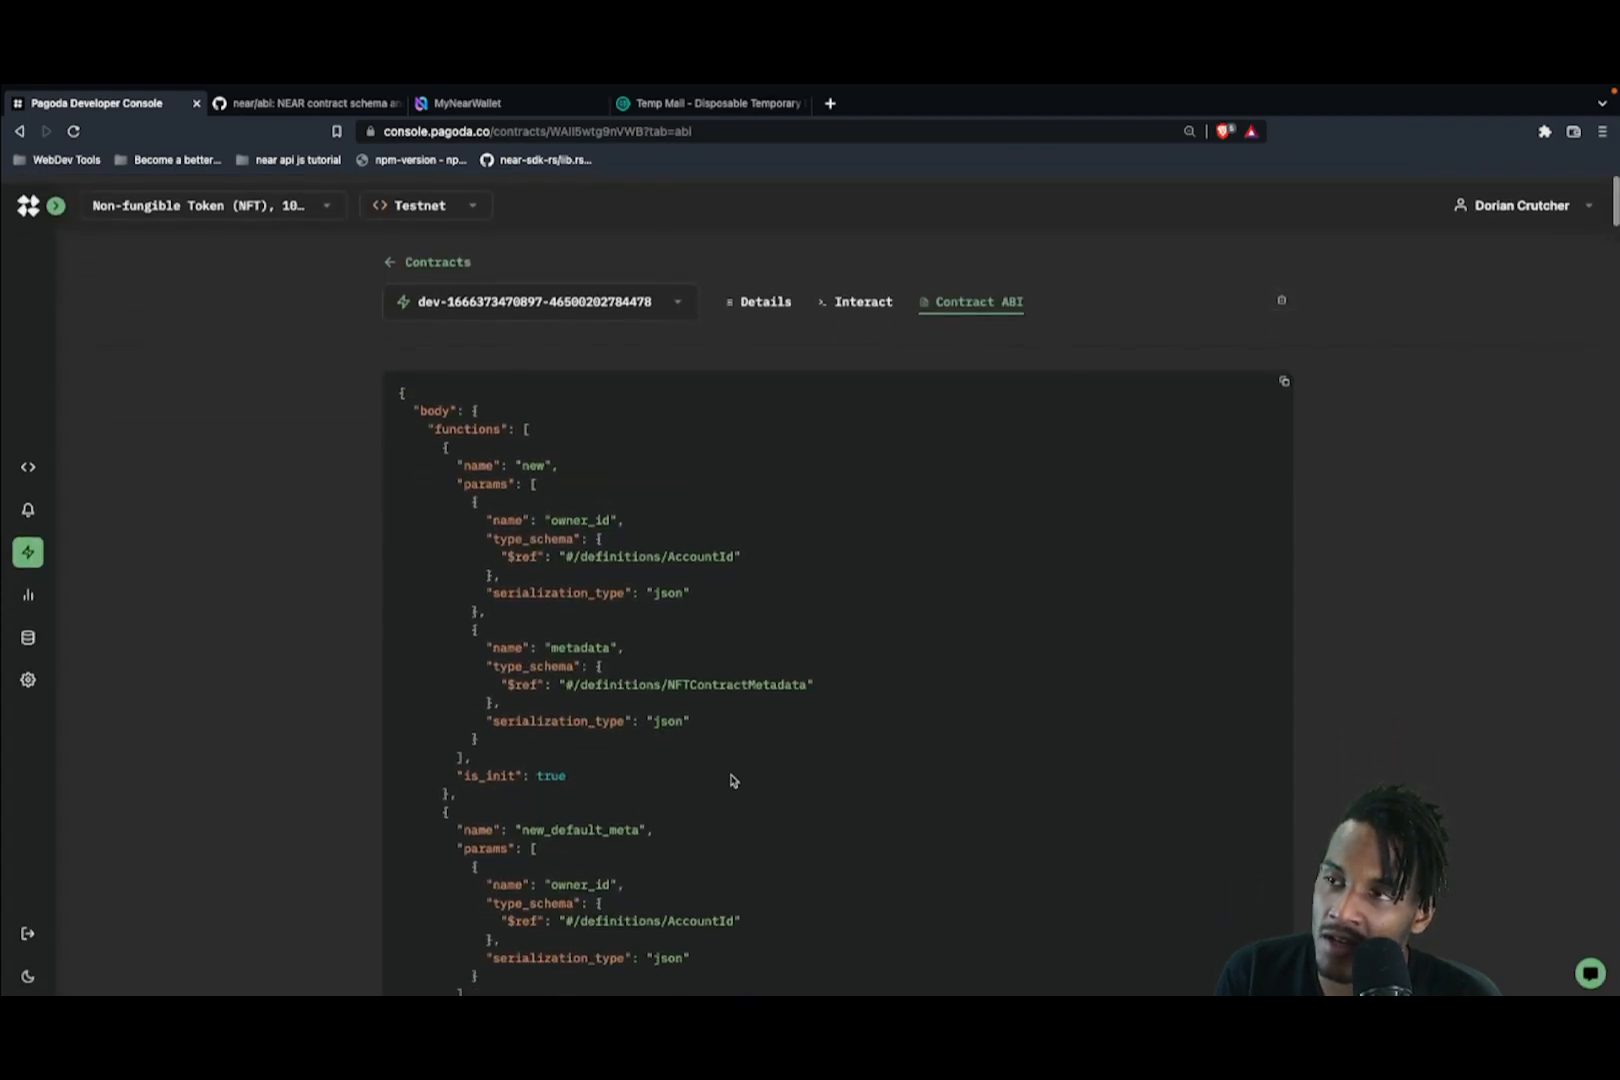
{"action": "left_click", "coordinate": [312, 153]}
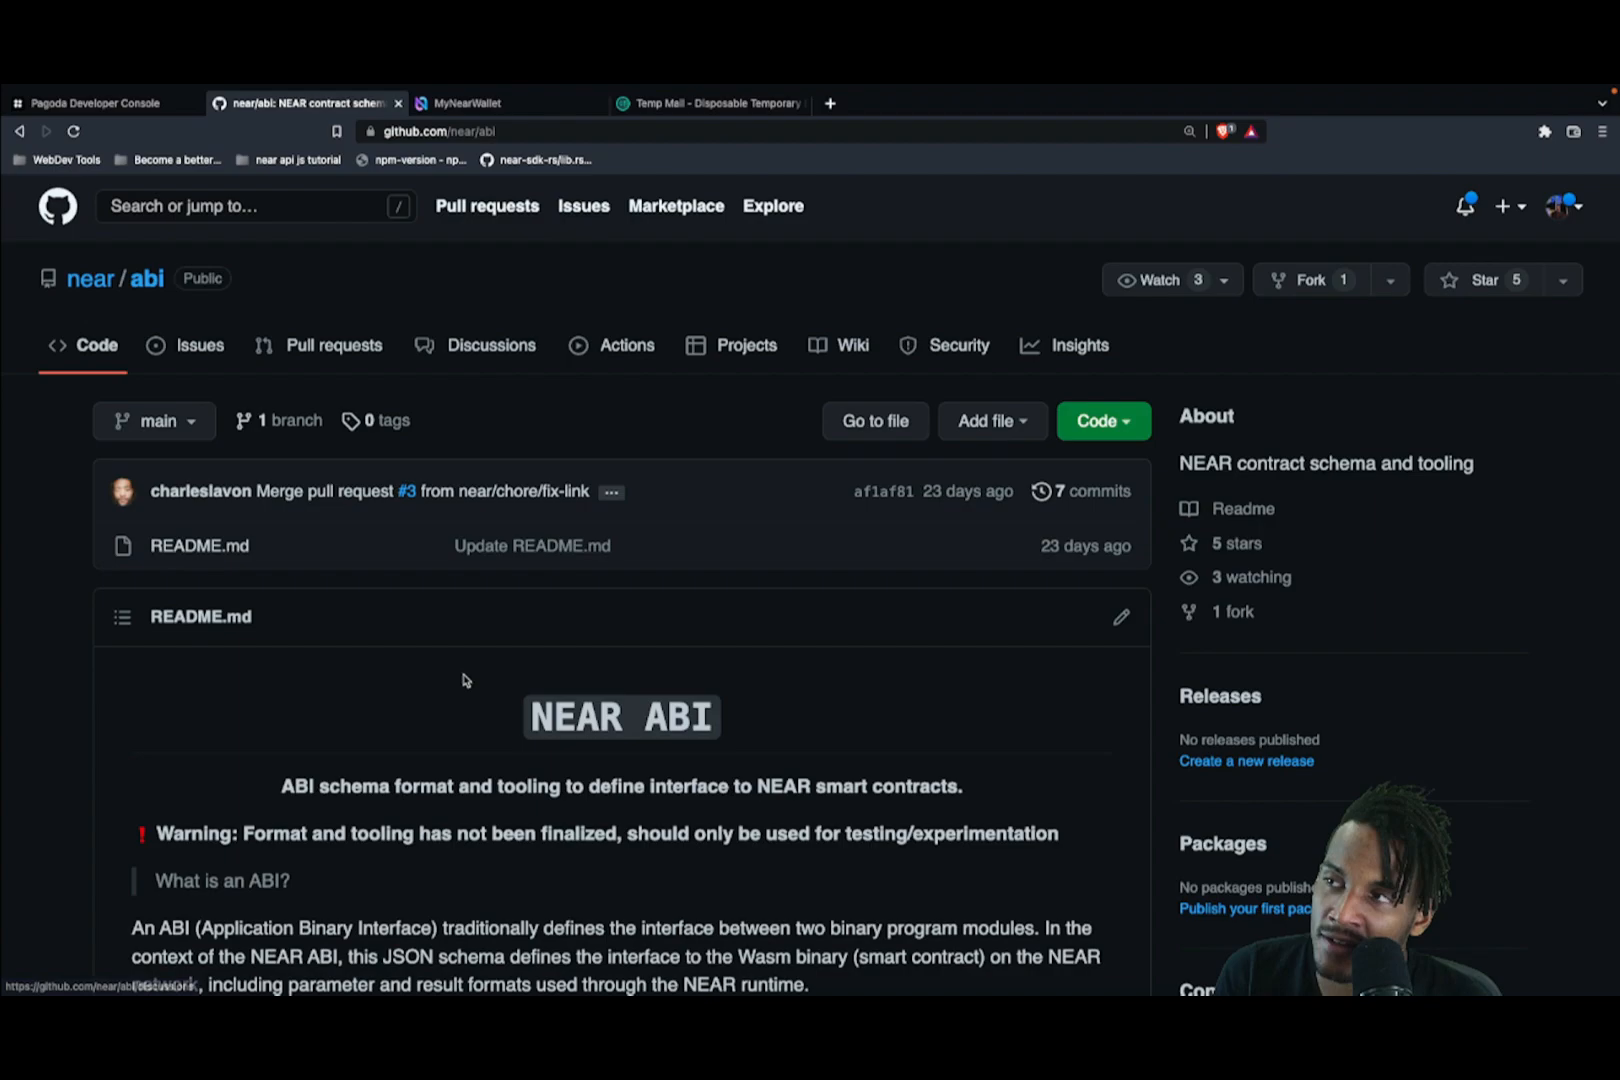
{"action": "scroll", "coordinate": [456, 636], "scroll_direction": "down", "scroll_amount": 5}
{"action": "scroll", "coordinate": [550, 878], "scroll_direction": "down", "scroll_amount": 6}
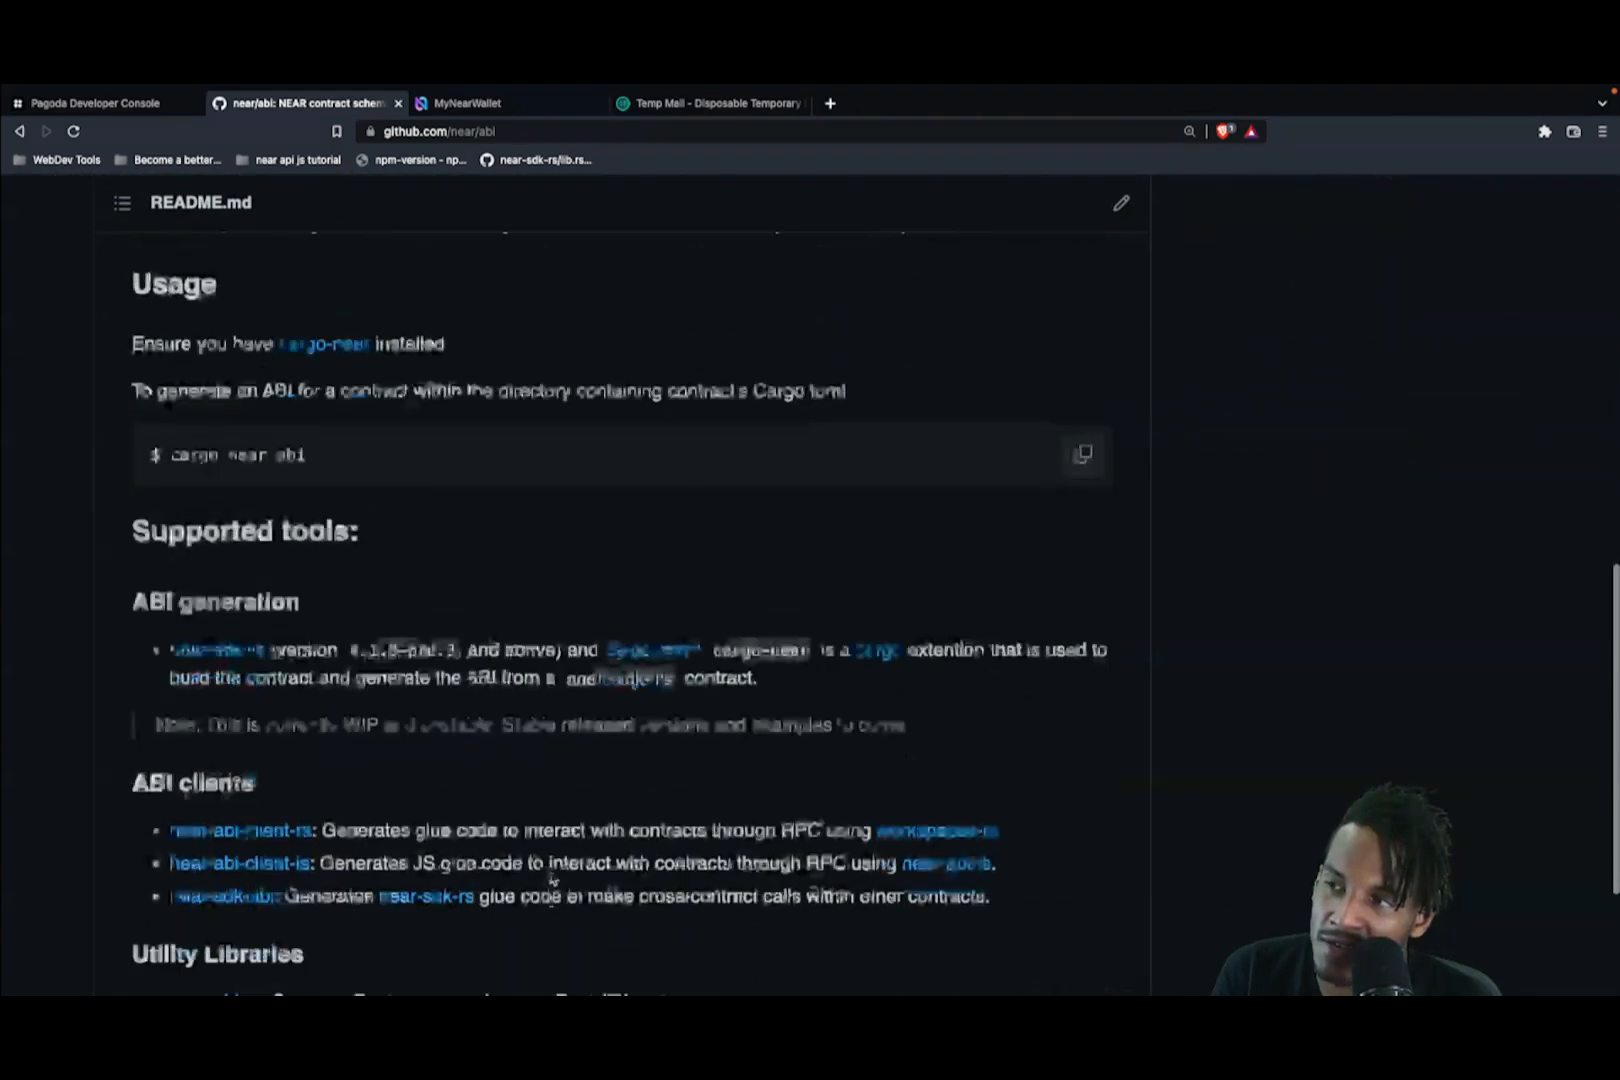
{"action": "scroll", "coordinate": [550, 878], "scroll_direction": "up", "scroll_amount": 10}
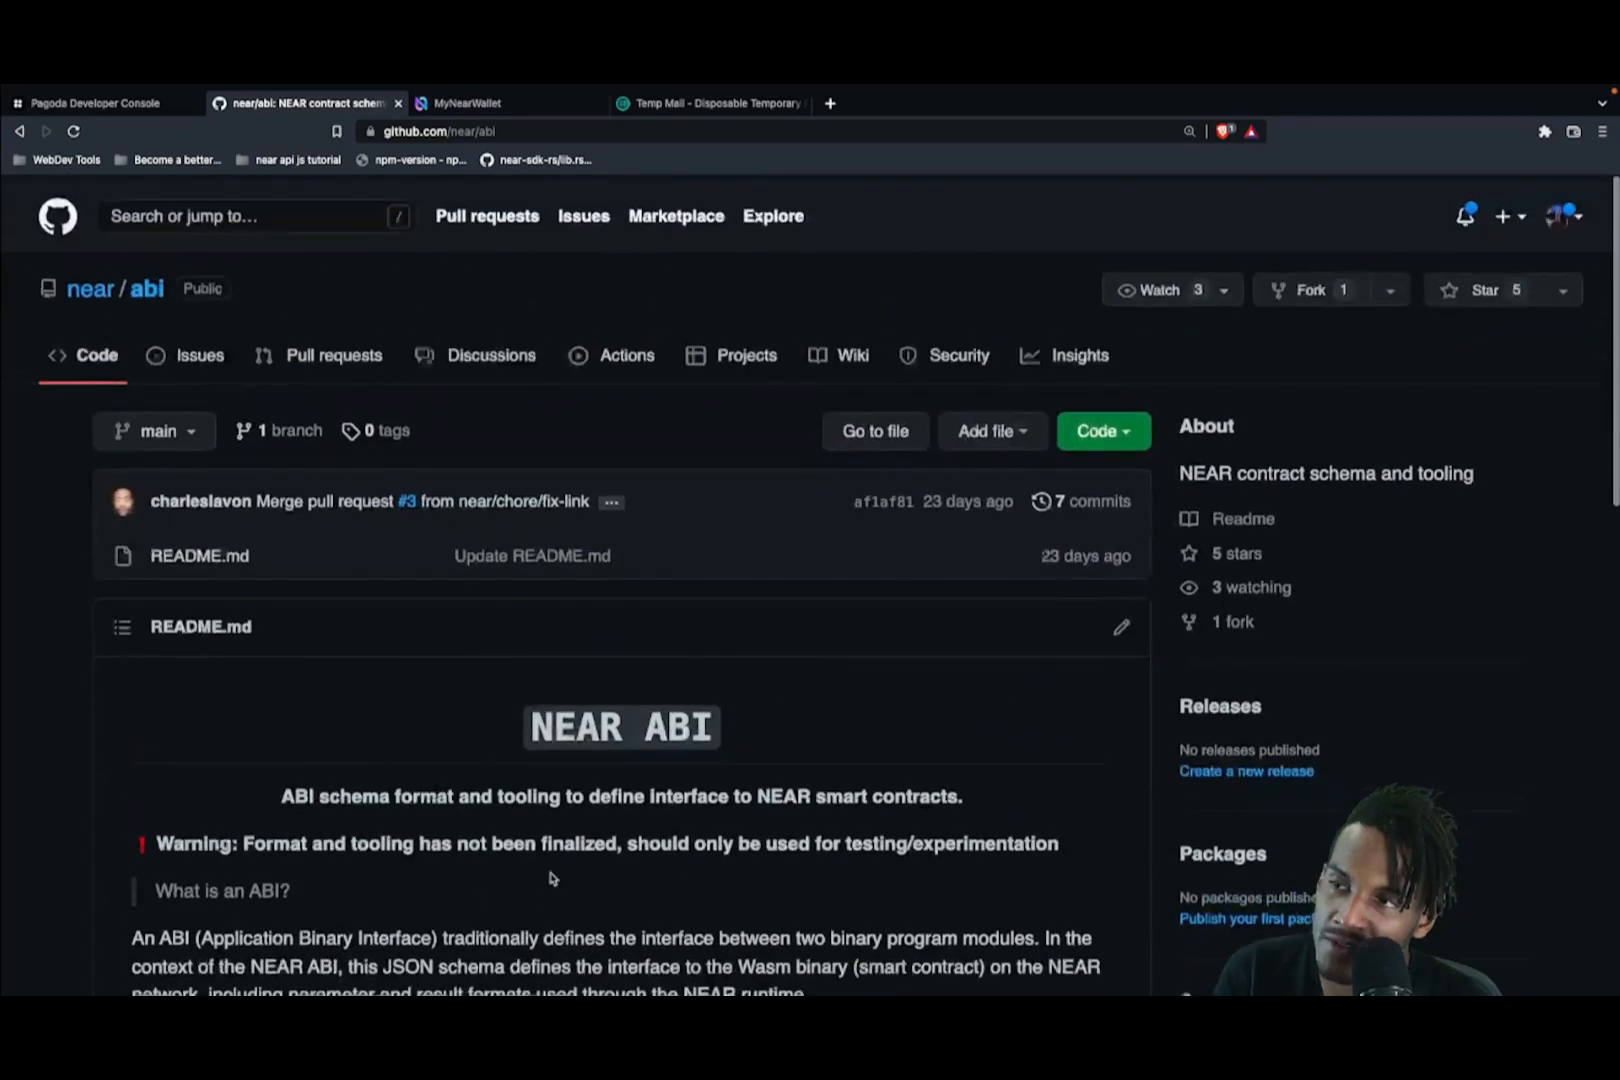
{"action": "scroll", "coordinate": [550, 878], "scroll_direction": "down", "scroll_amount": 8}
{"action": "scroll", "coordinate": [550, 878], "scroll_direction": "up", "scroll_amount": 10}
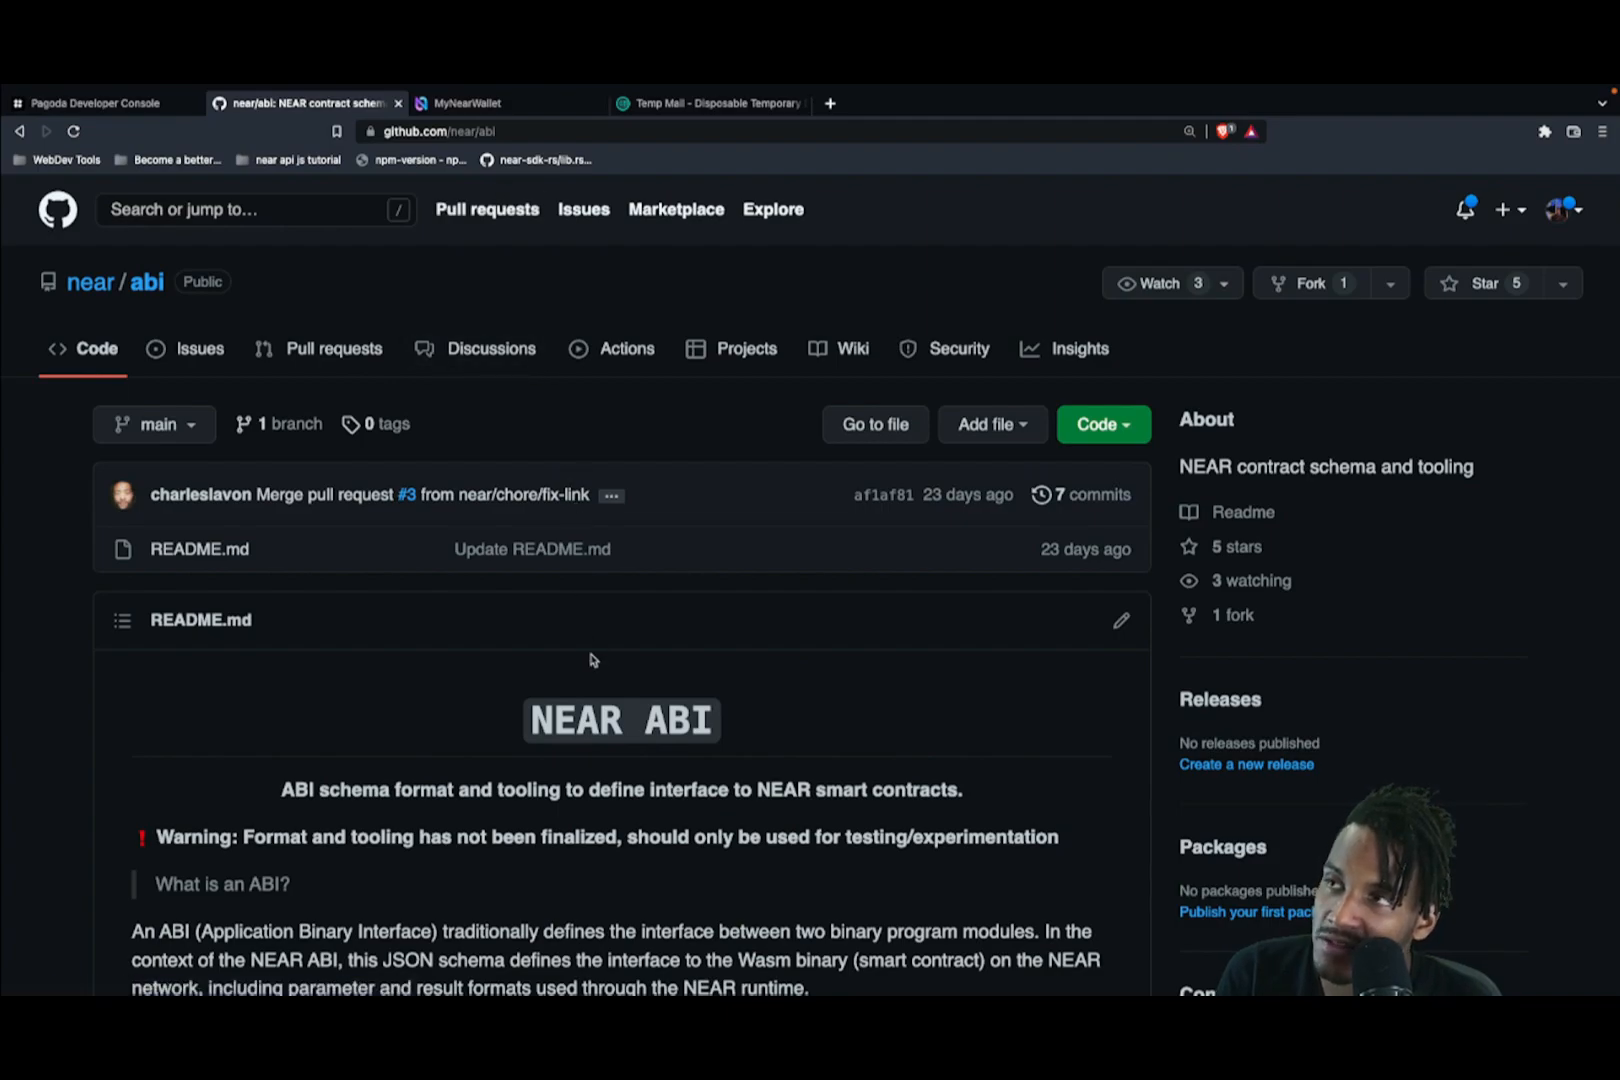
{"action": "left_click", "coordinate": [104, 109]}
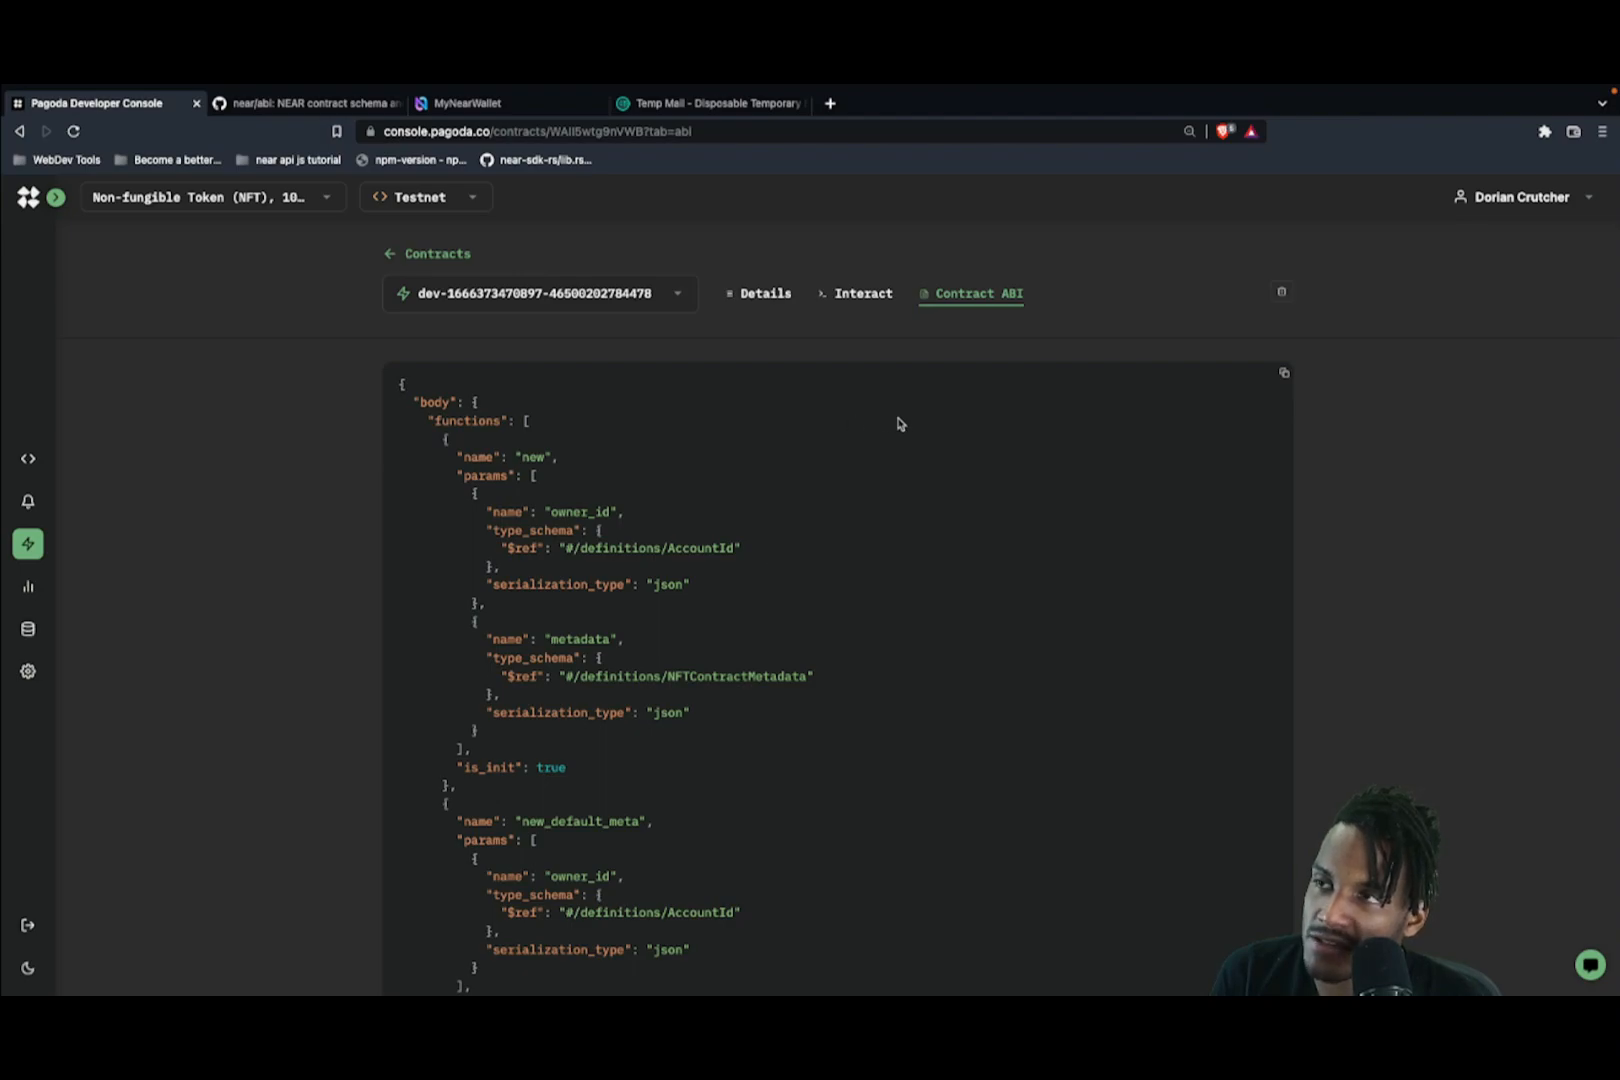
Step: In the Interact tab, change the connected wallet and choose MyNearWallet
{"action": "left_click", "coordinate": [850, 300]}
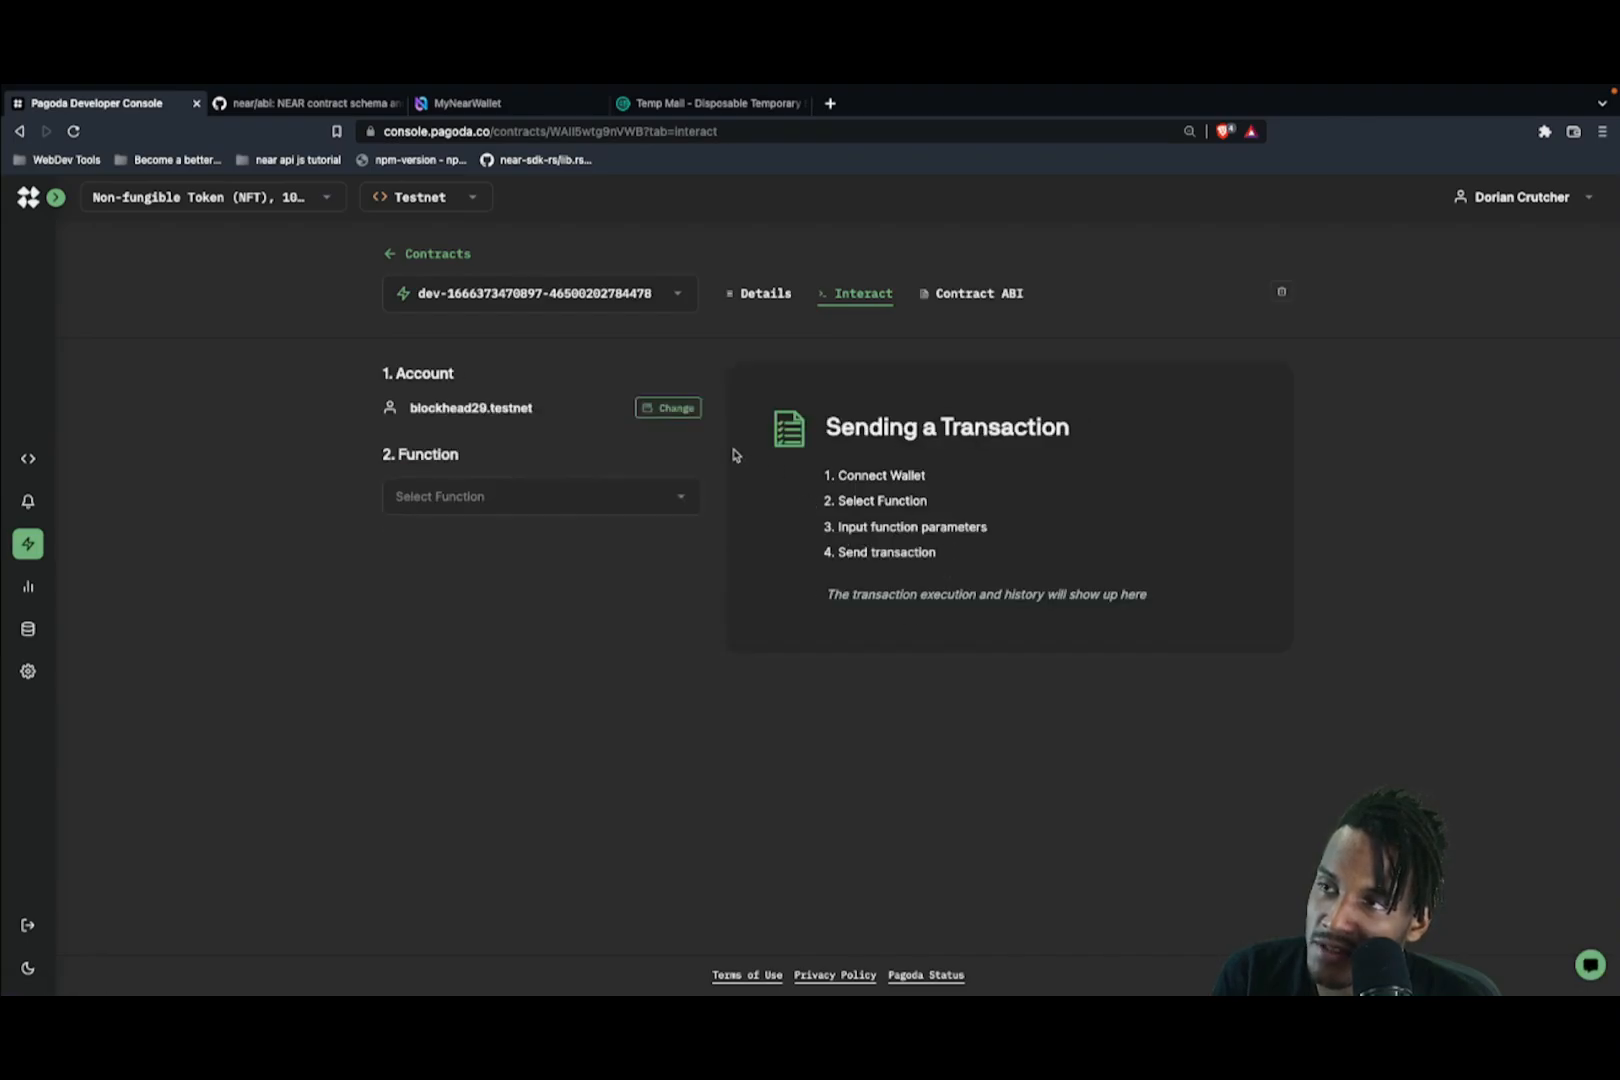
{"action": "left_click", "coordinate": [690, 414]}
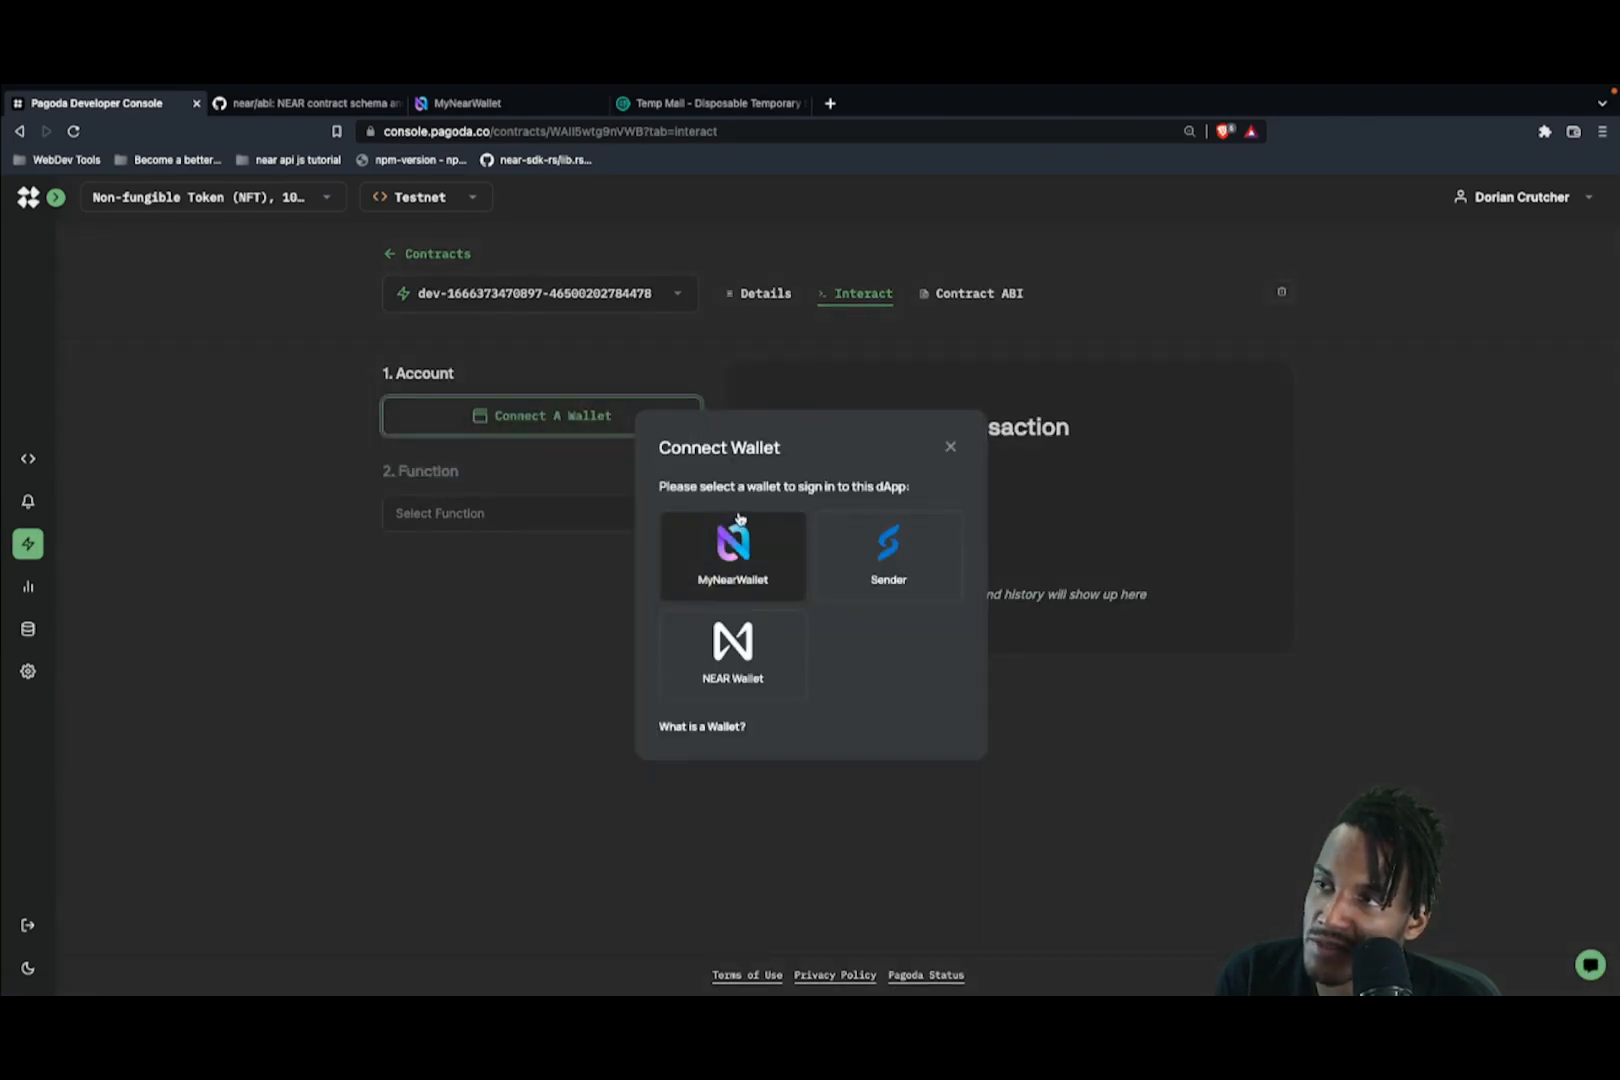
{"action": "left_click", "coordinate": [748, 576]}
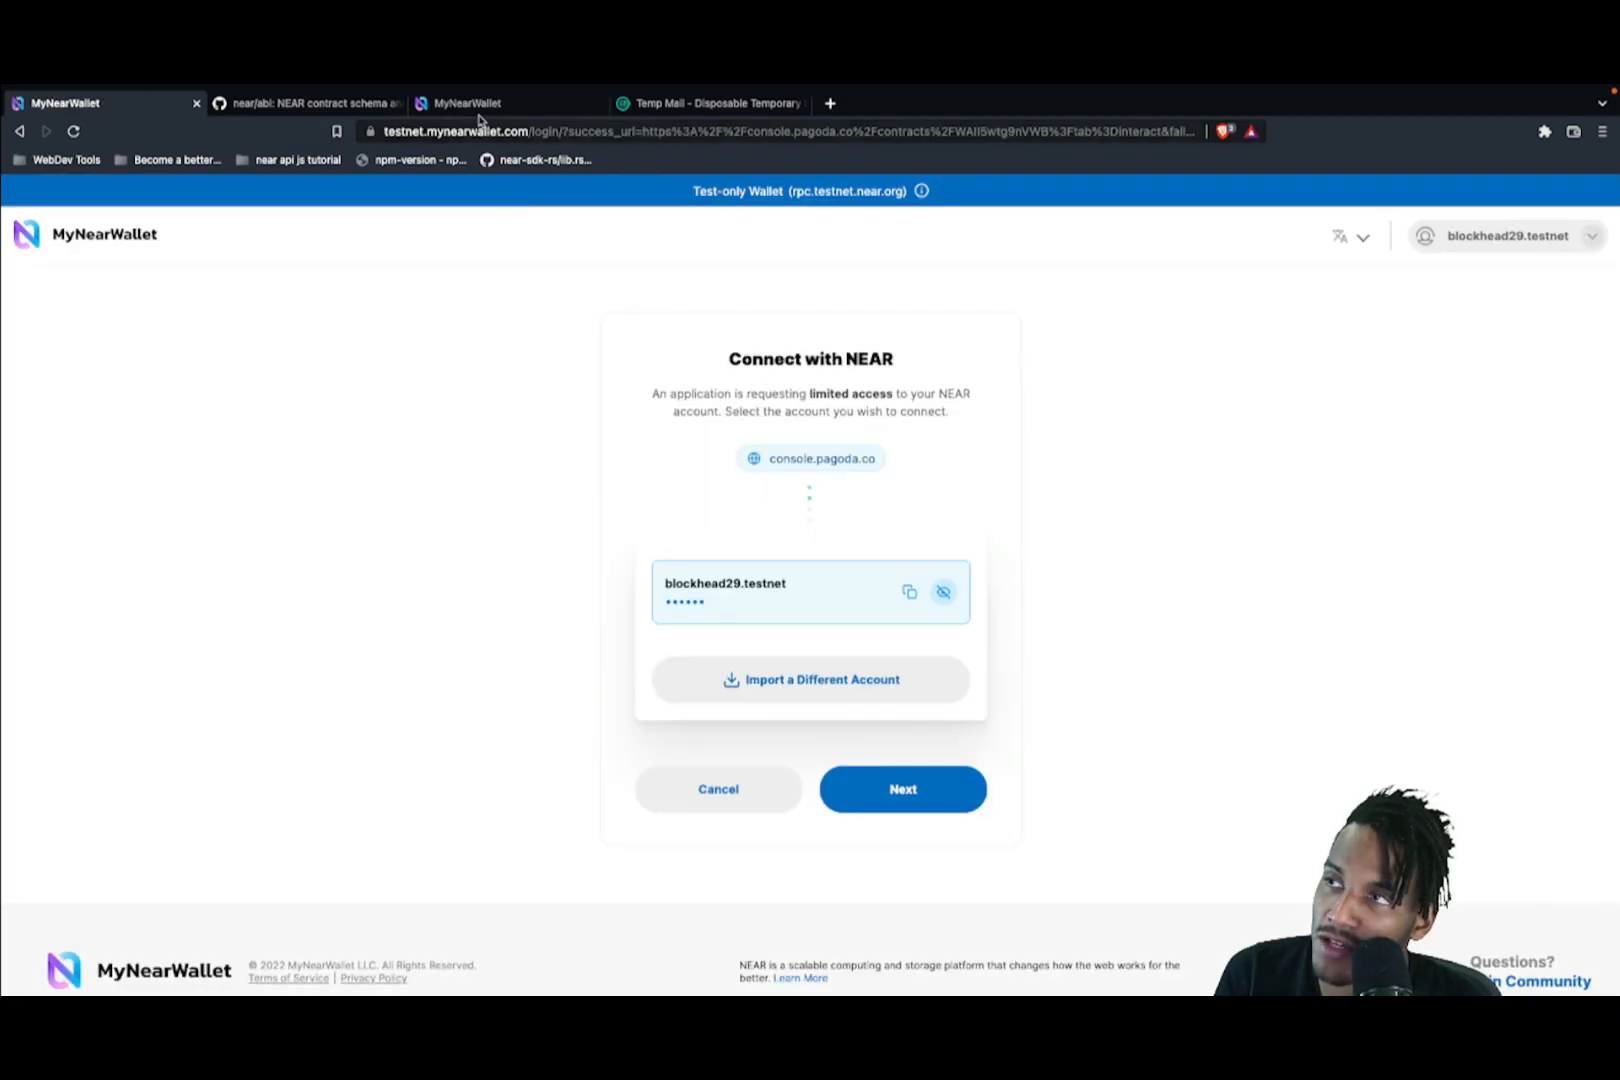
Step: Approve connecting the chosen testnet account in MyNearWallet to the Pagoda console
{"action": "left_click", "coordinate": [471, 104]}
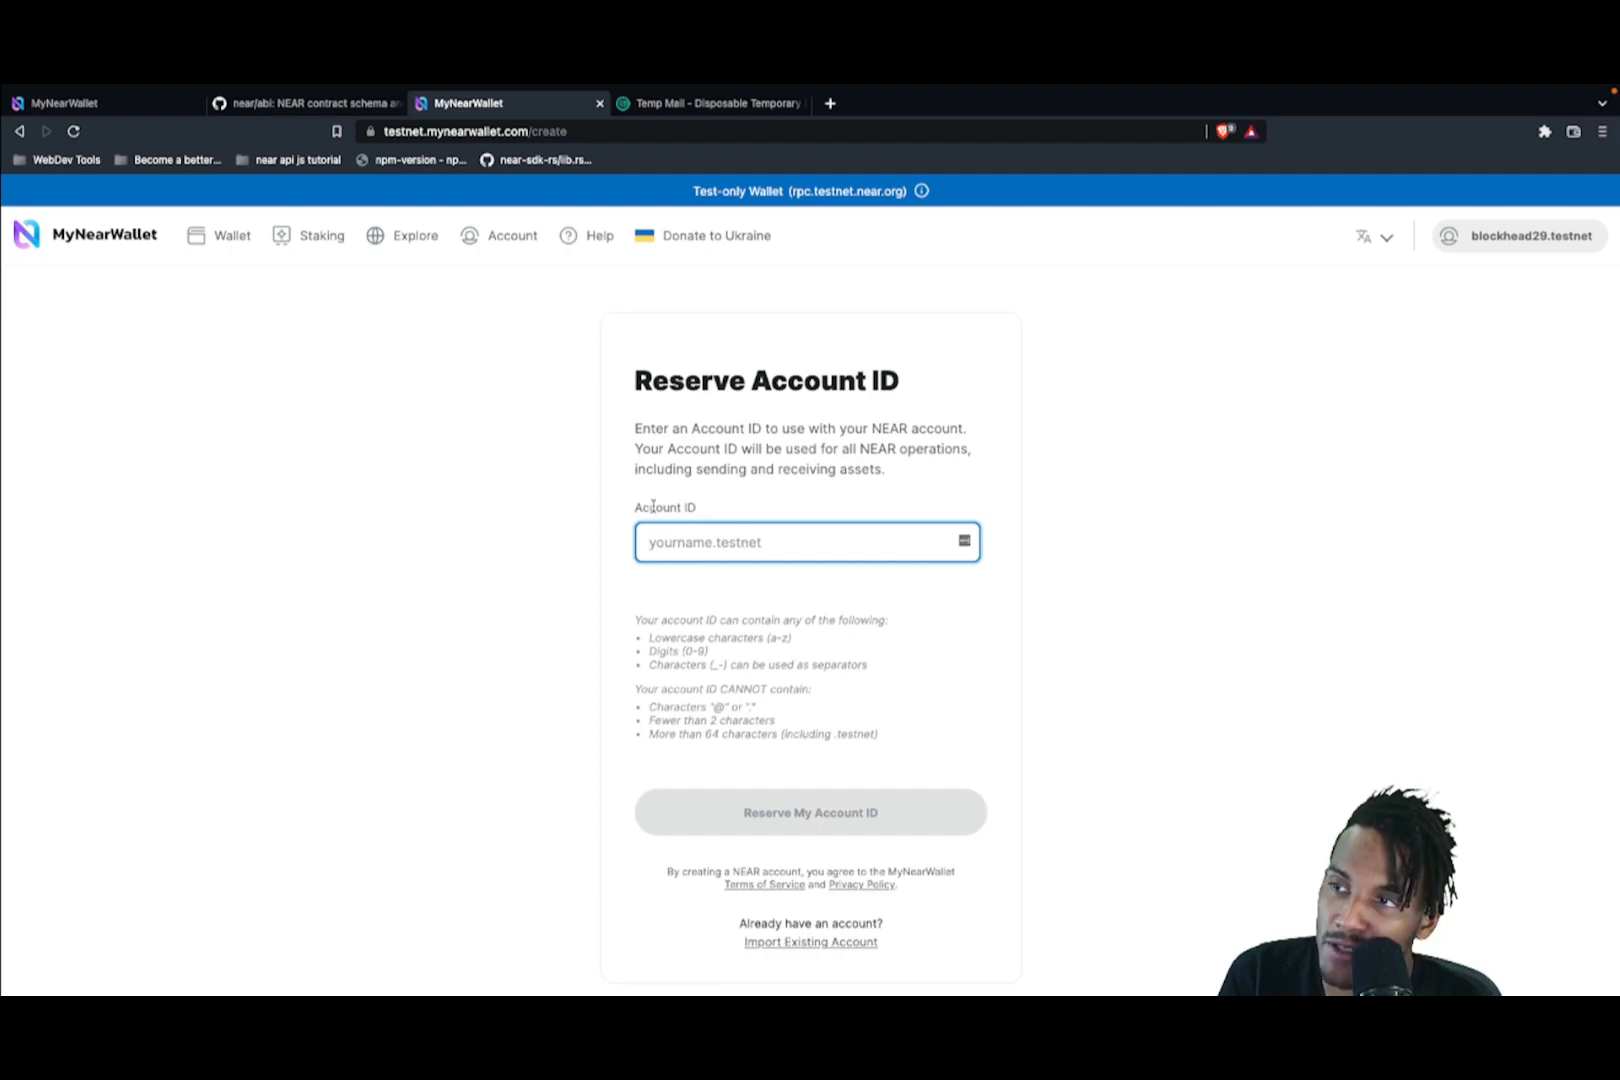
{"action": "left_click", "coordinate": [110, 108]}
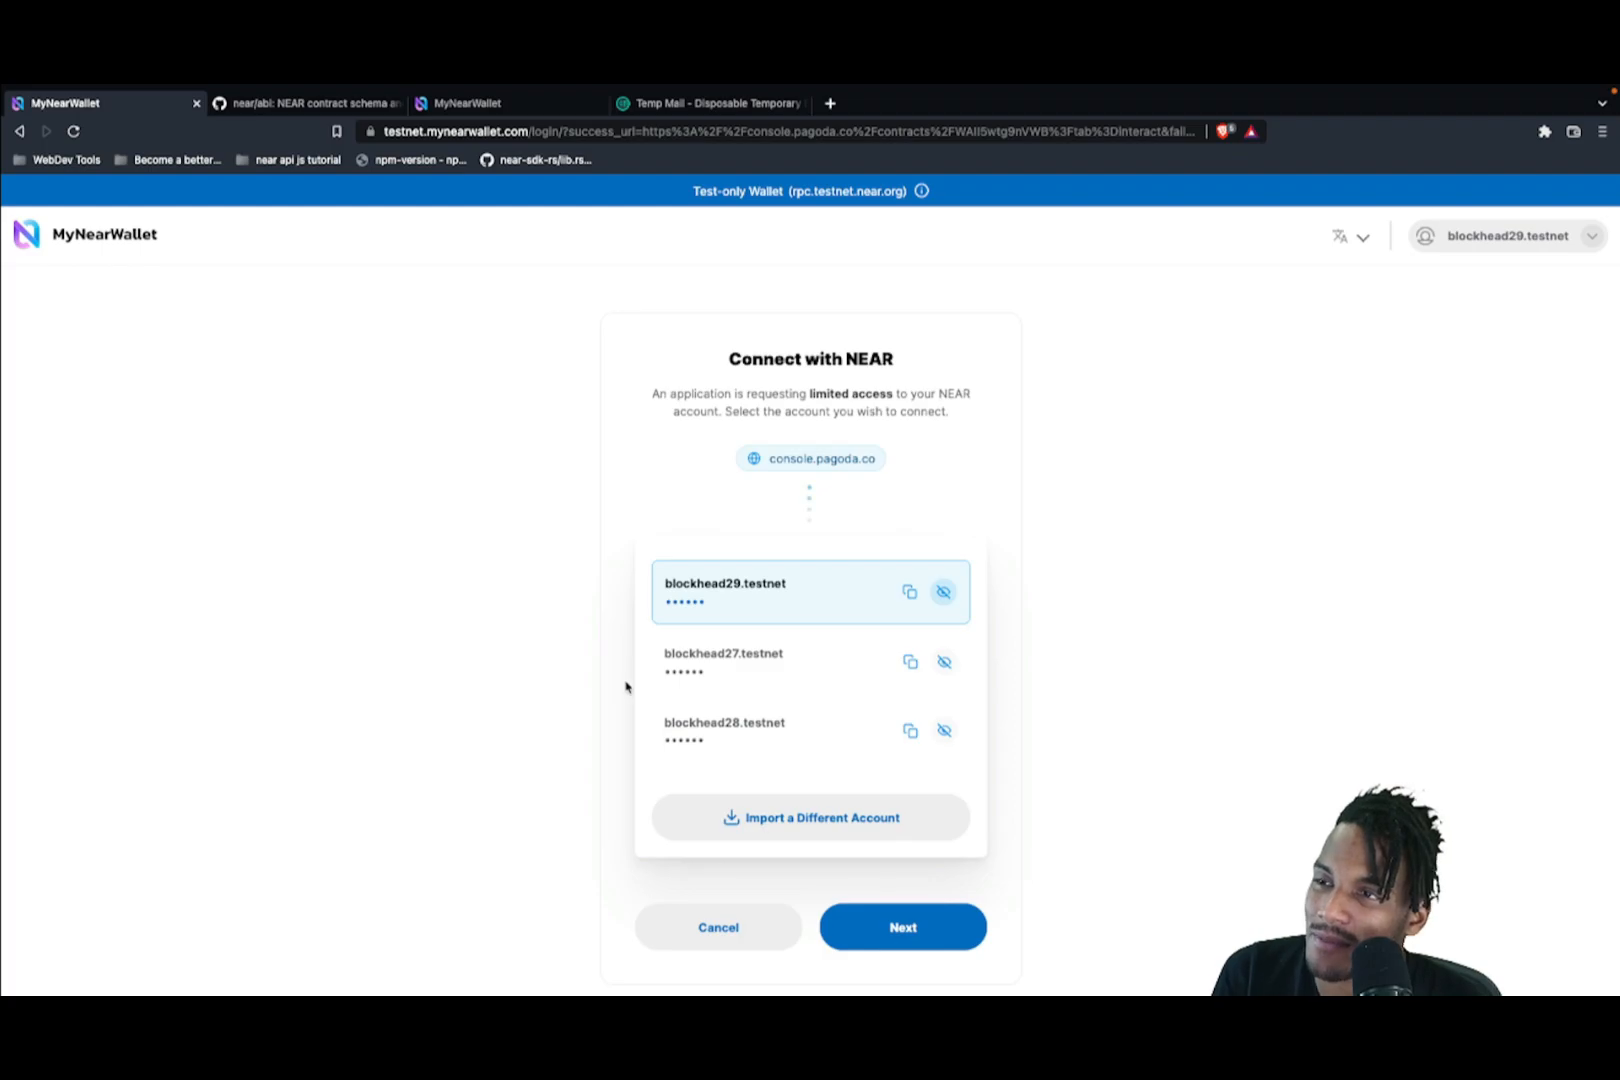
{"action": "left_click", "coordinate": [903, 927]}
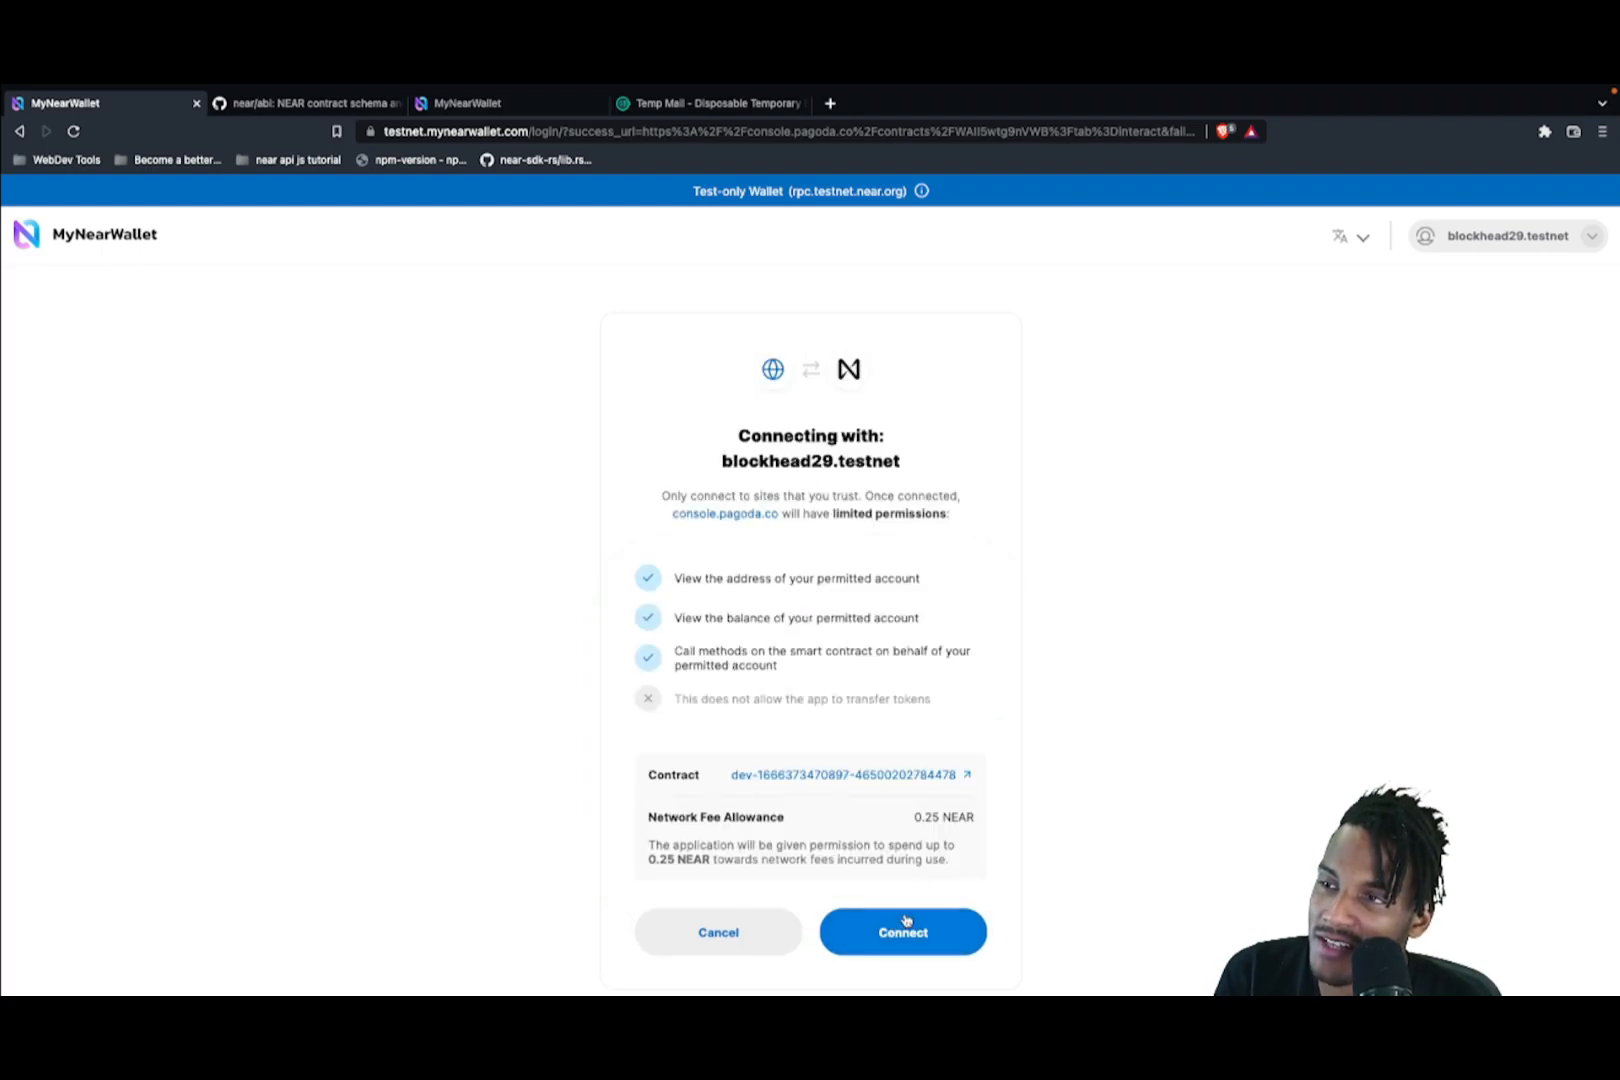
{"action": "left_click", "coordinate": [916, 933]}
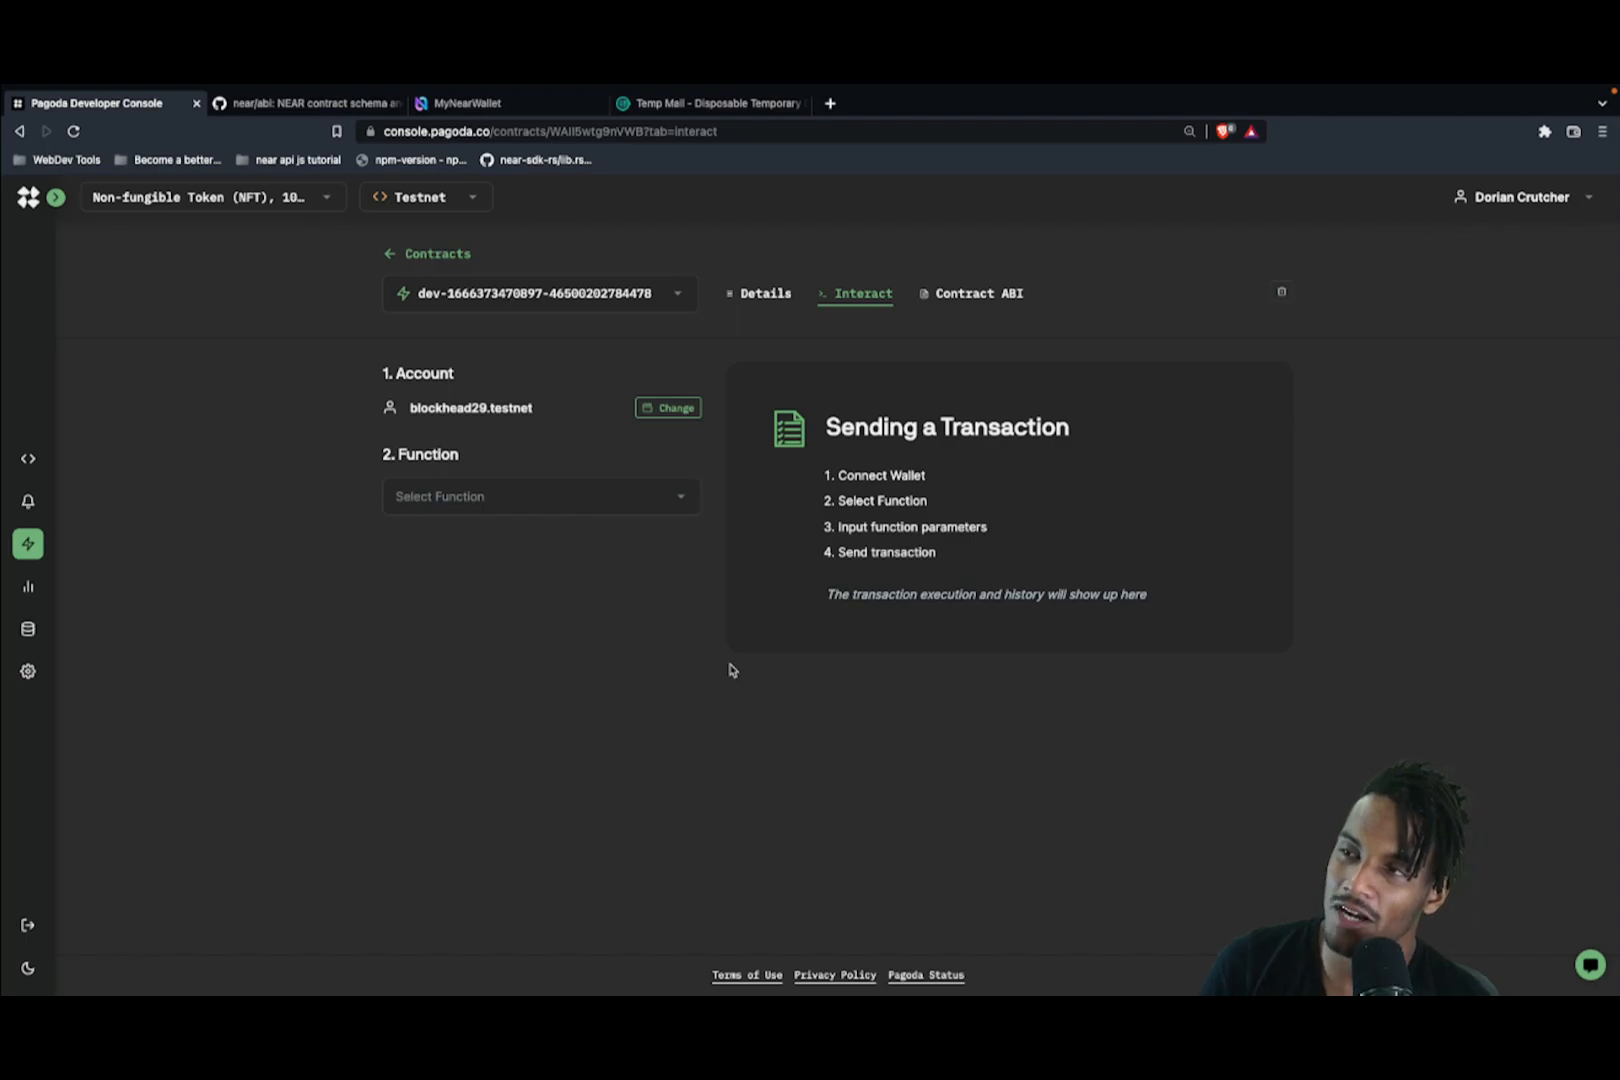
Step: Choose new_default_meta from the contract functions and check the deposit field
{"action": "left_click", "coordinate": [476, 512]}
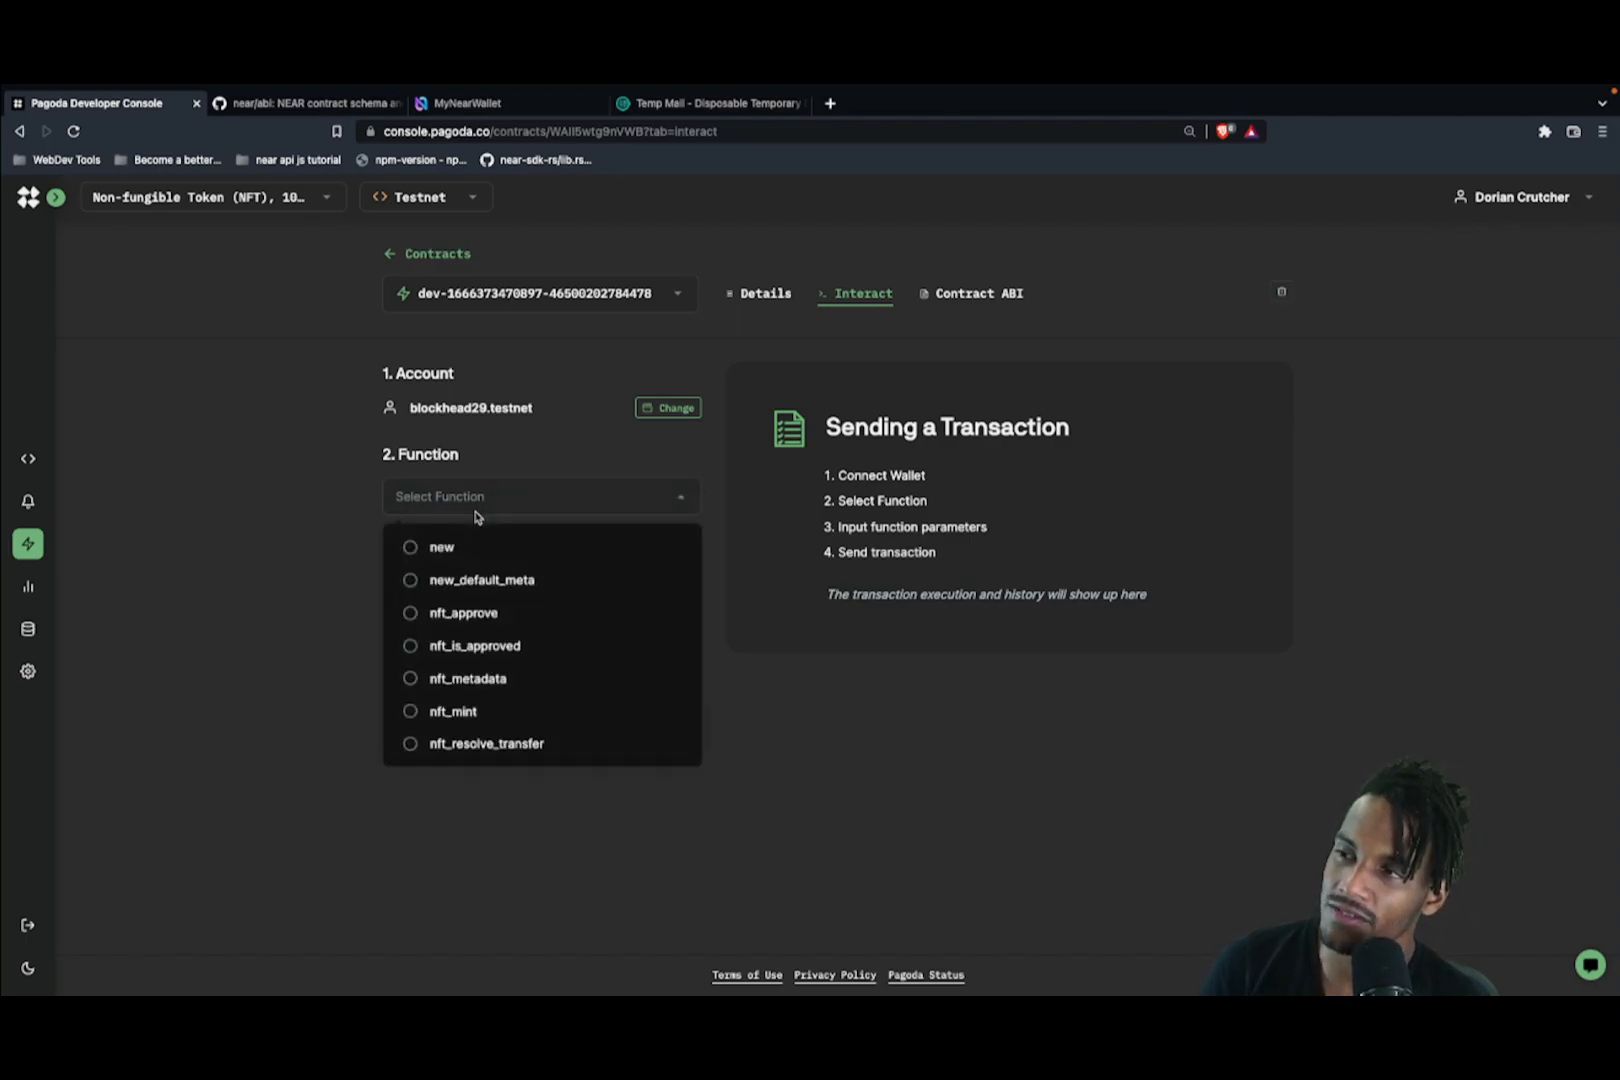
{"action": "left_click", "coordinate": [512, 590]}
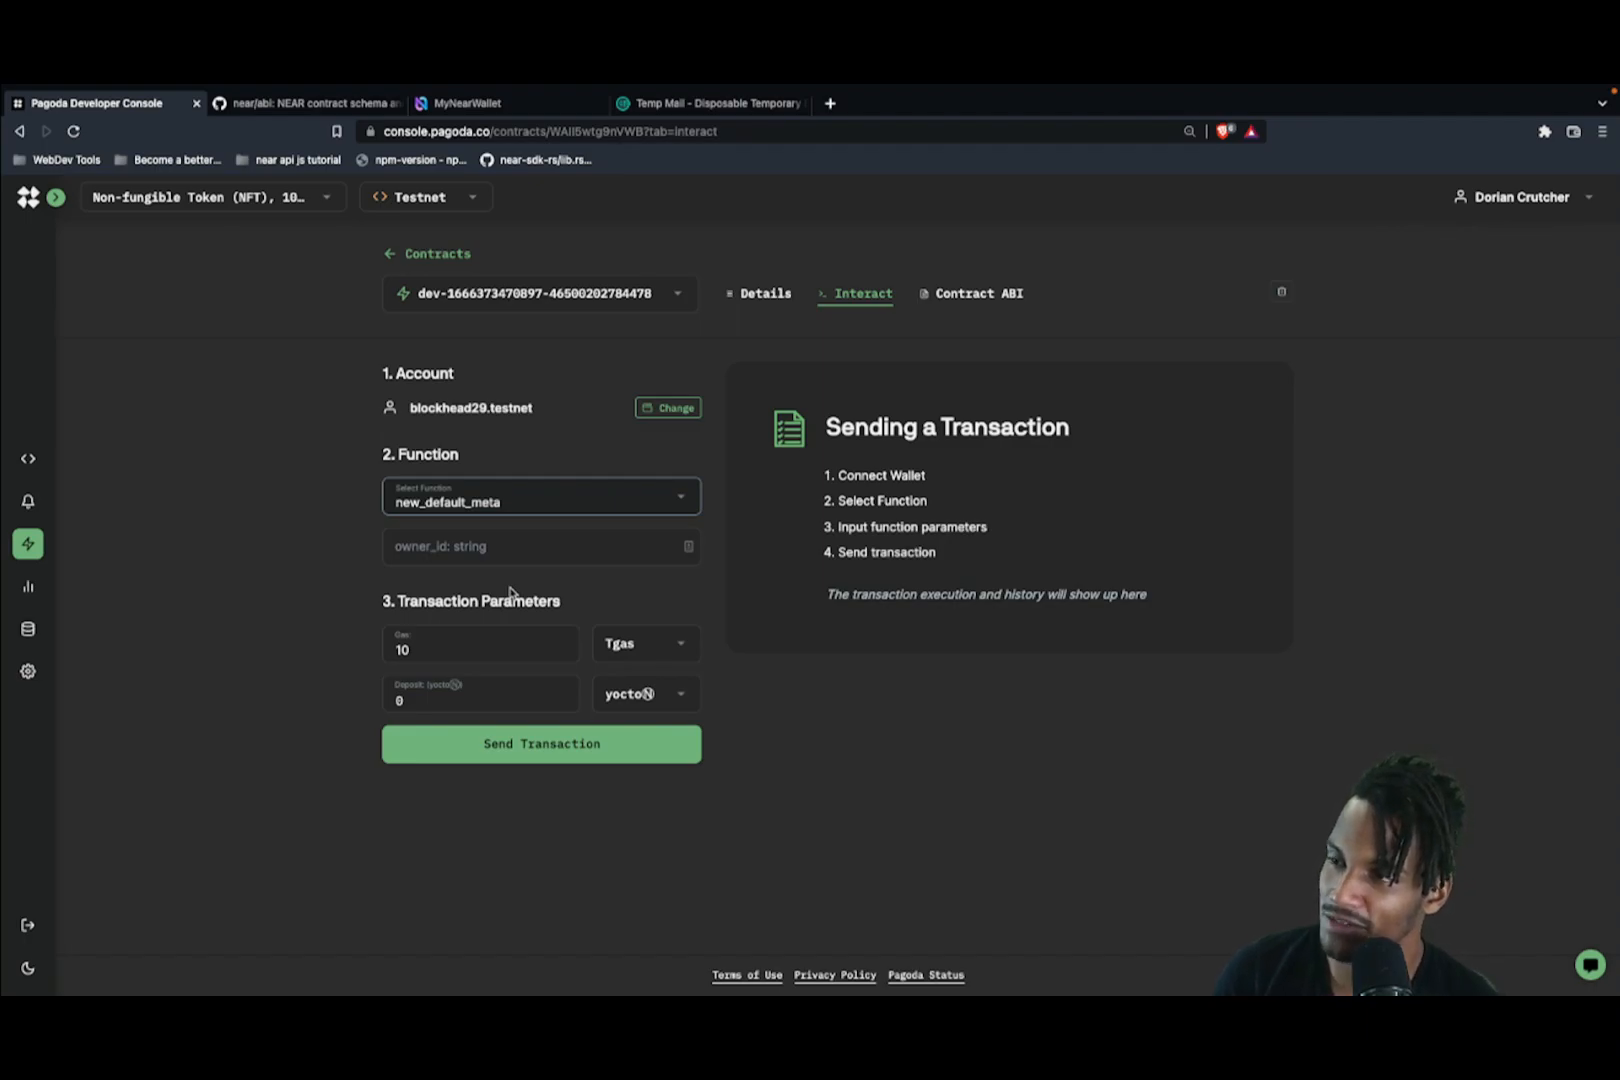
{"action": "left_click", "coordinate": [504, 698]}
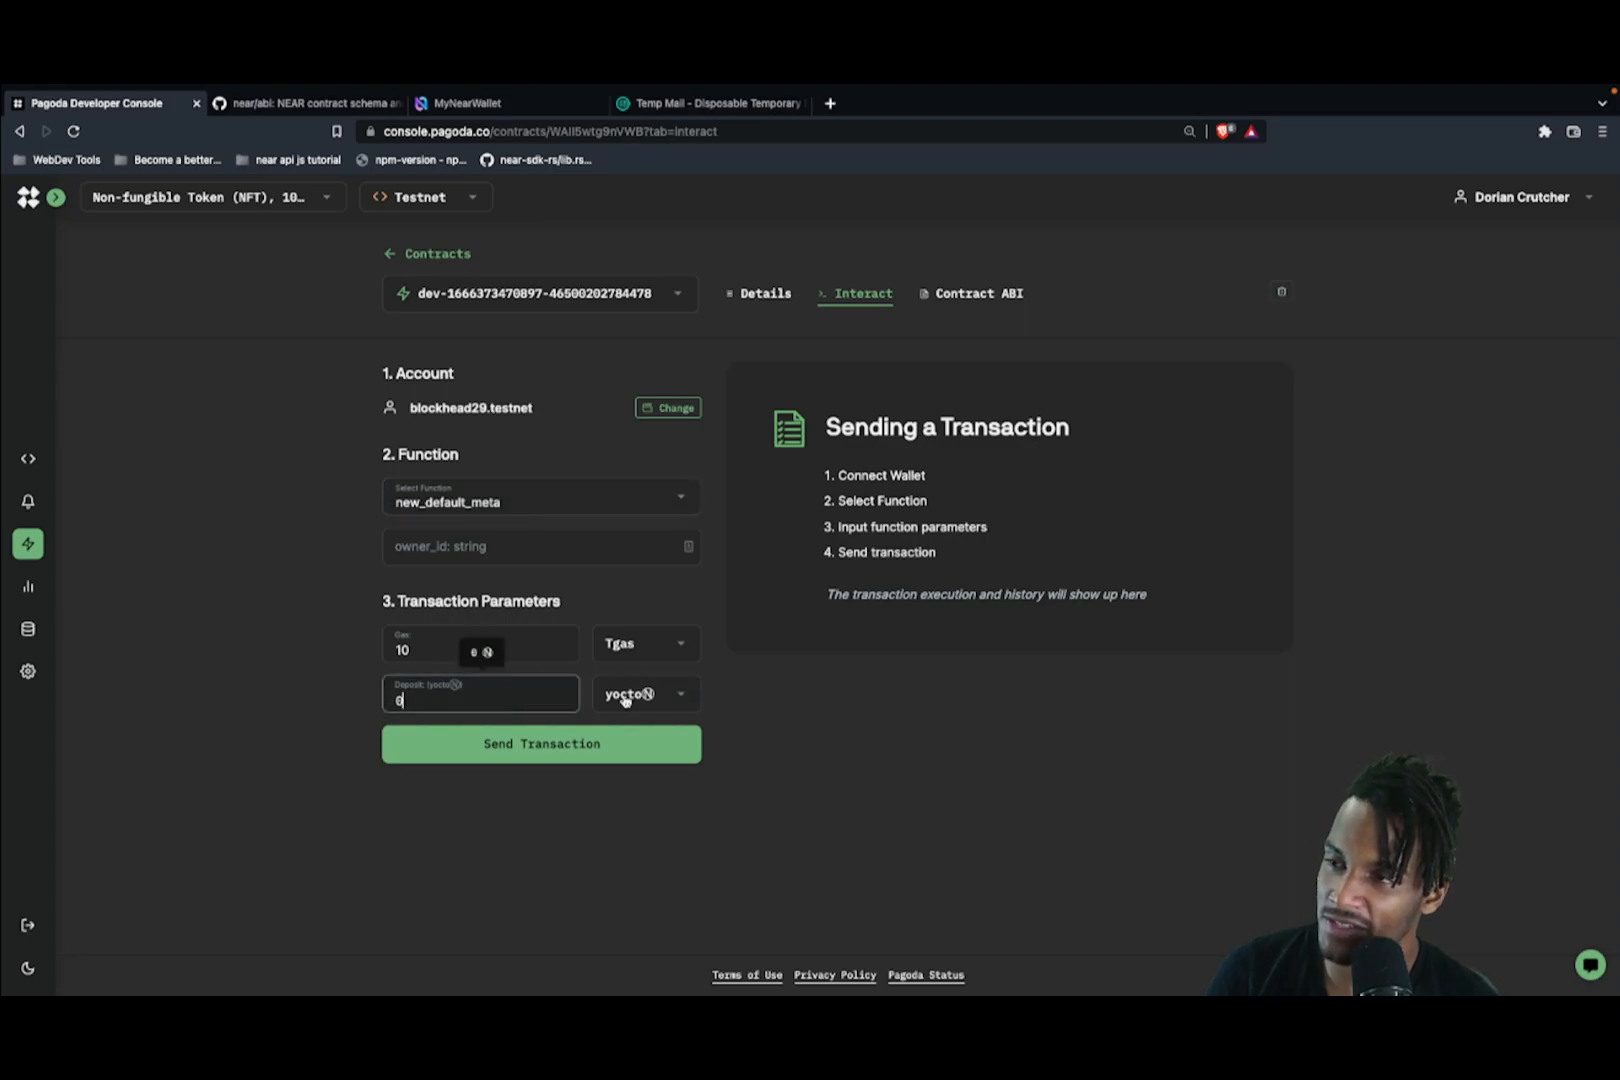
Step: Keep the deposit in yoctoⓃ, set owner_id to the connected testnet account, and send the transaction
{"action": "left_click", "coordinate": [666, 693]}
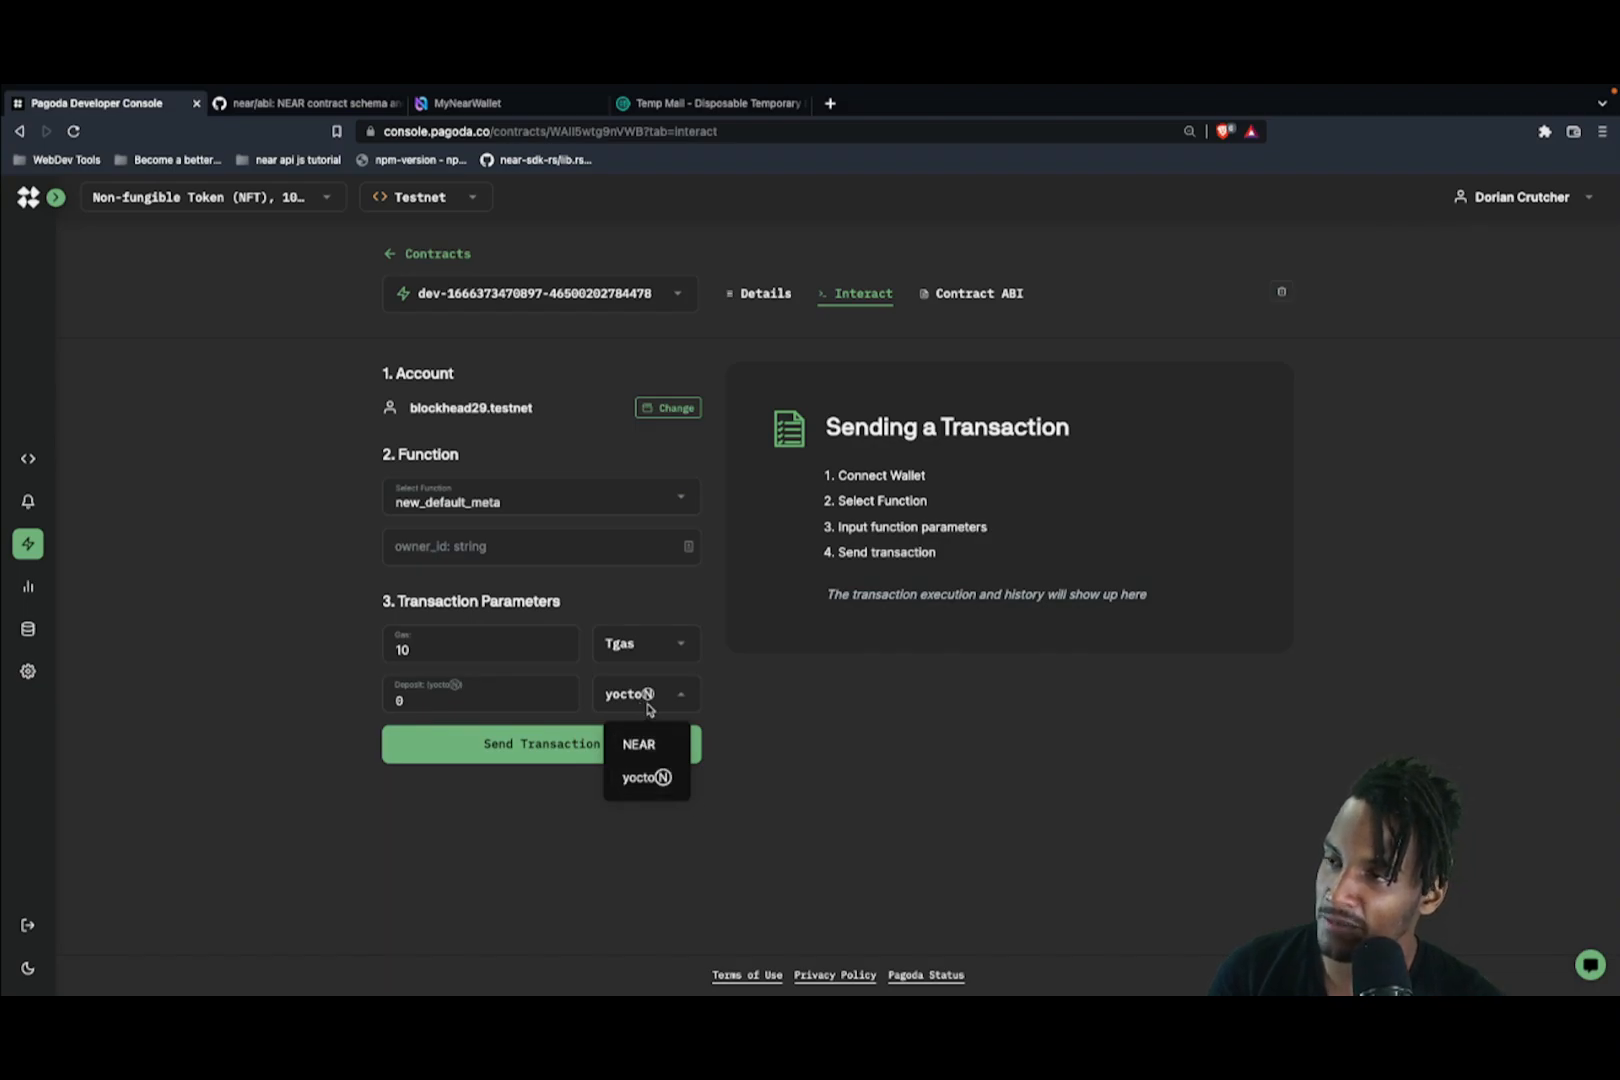
{"action": "left_click", "coordinate": [784, 692]}
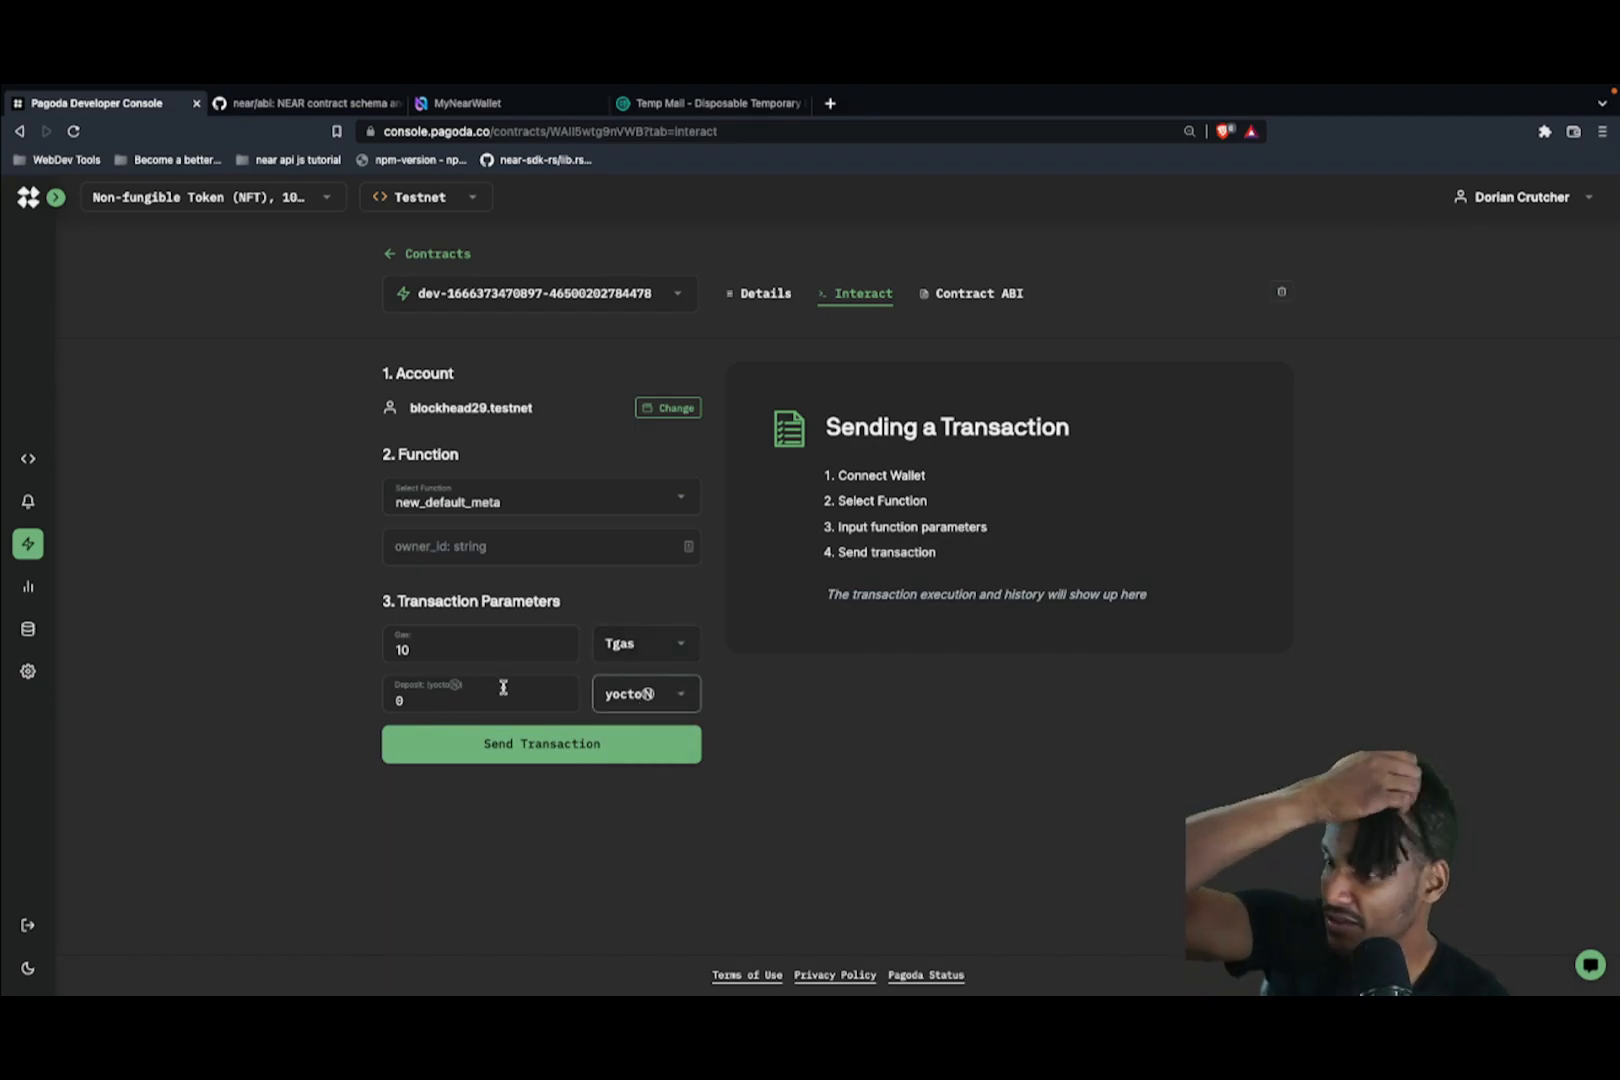
{"action": "left_click", "coordinate": [462, 546]}
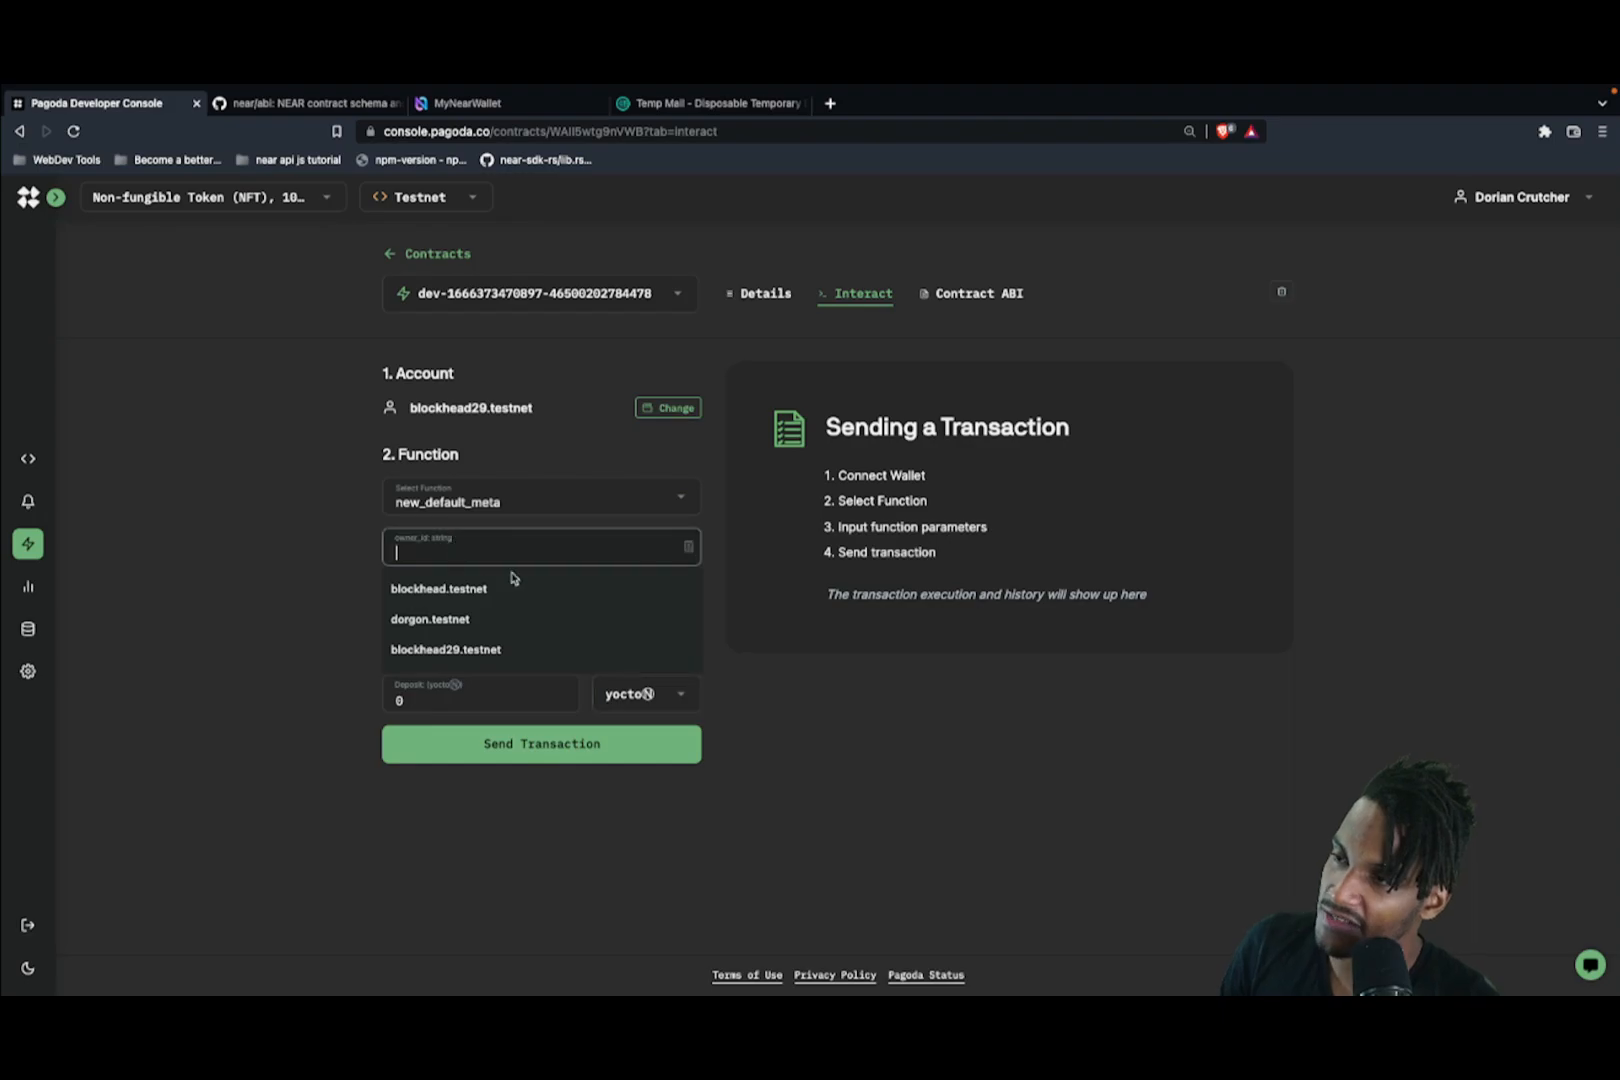
{"action": "double_click", "coordinate": [470, 408]}
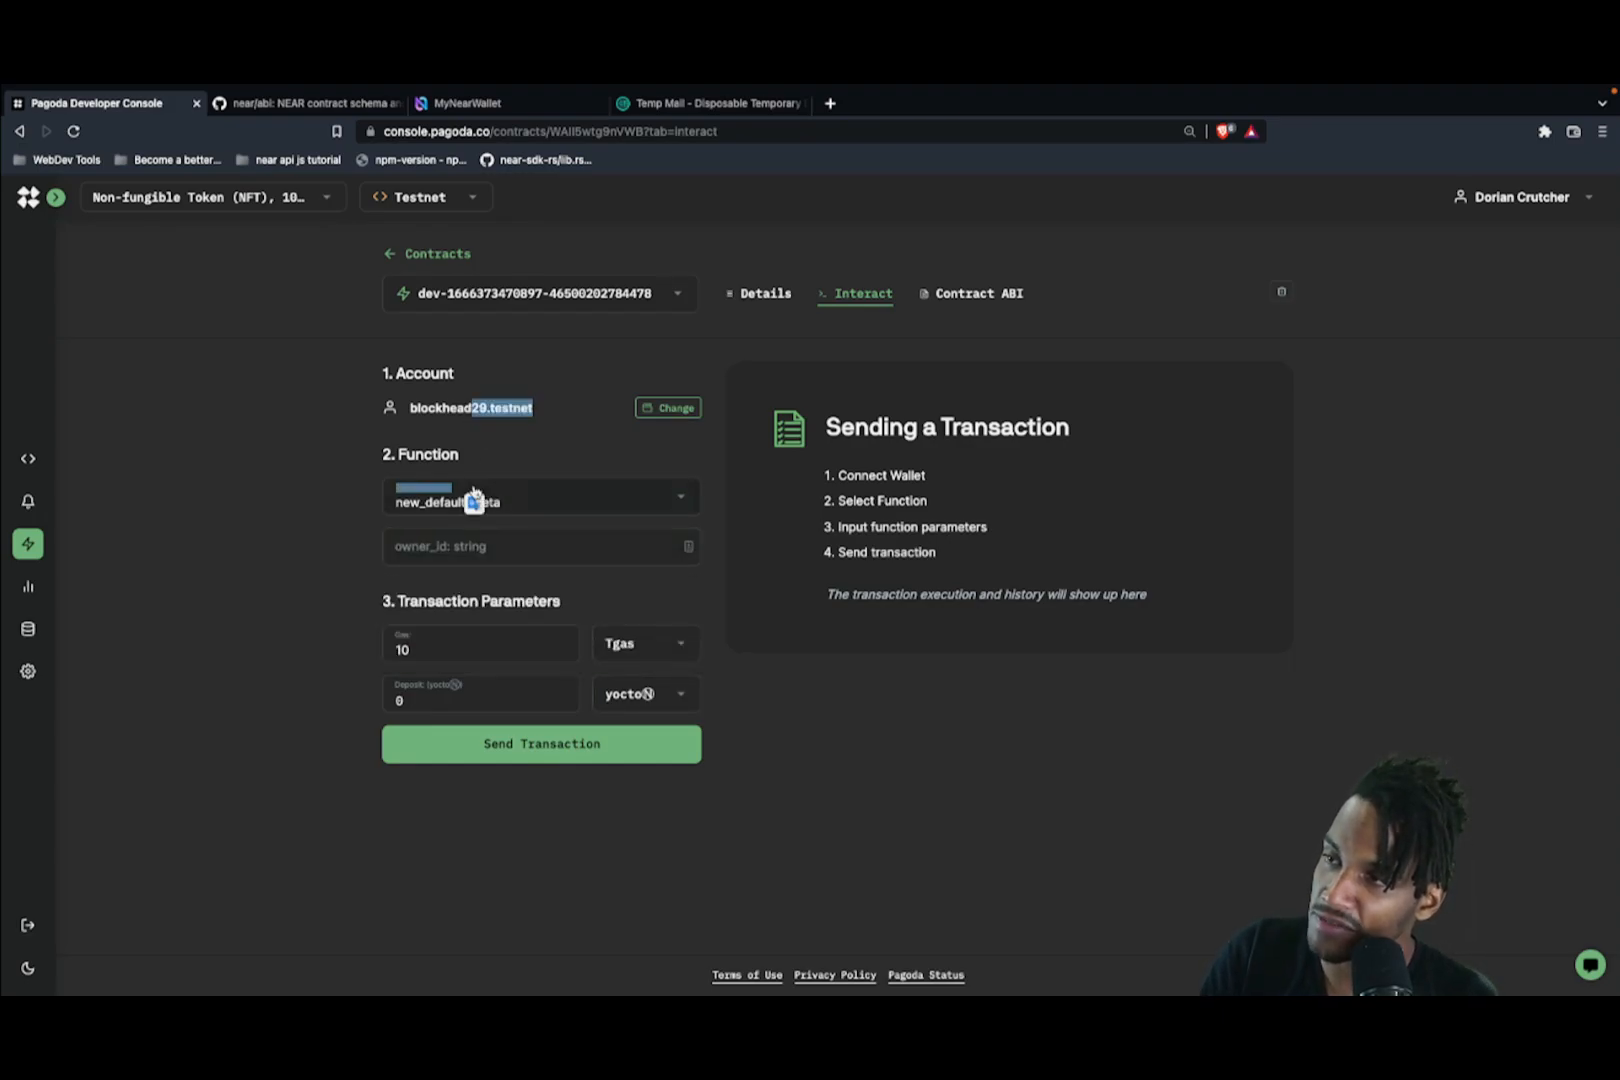
{"action": "left_click", "coordinate": [481, 543]}
{"action": "type", "text": "blockhead29.tes"}
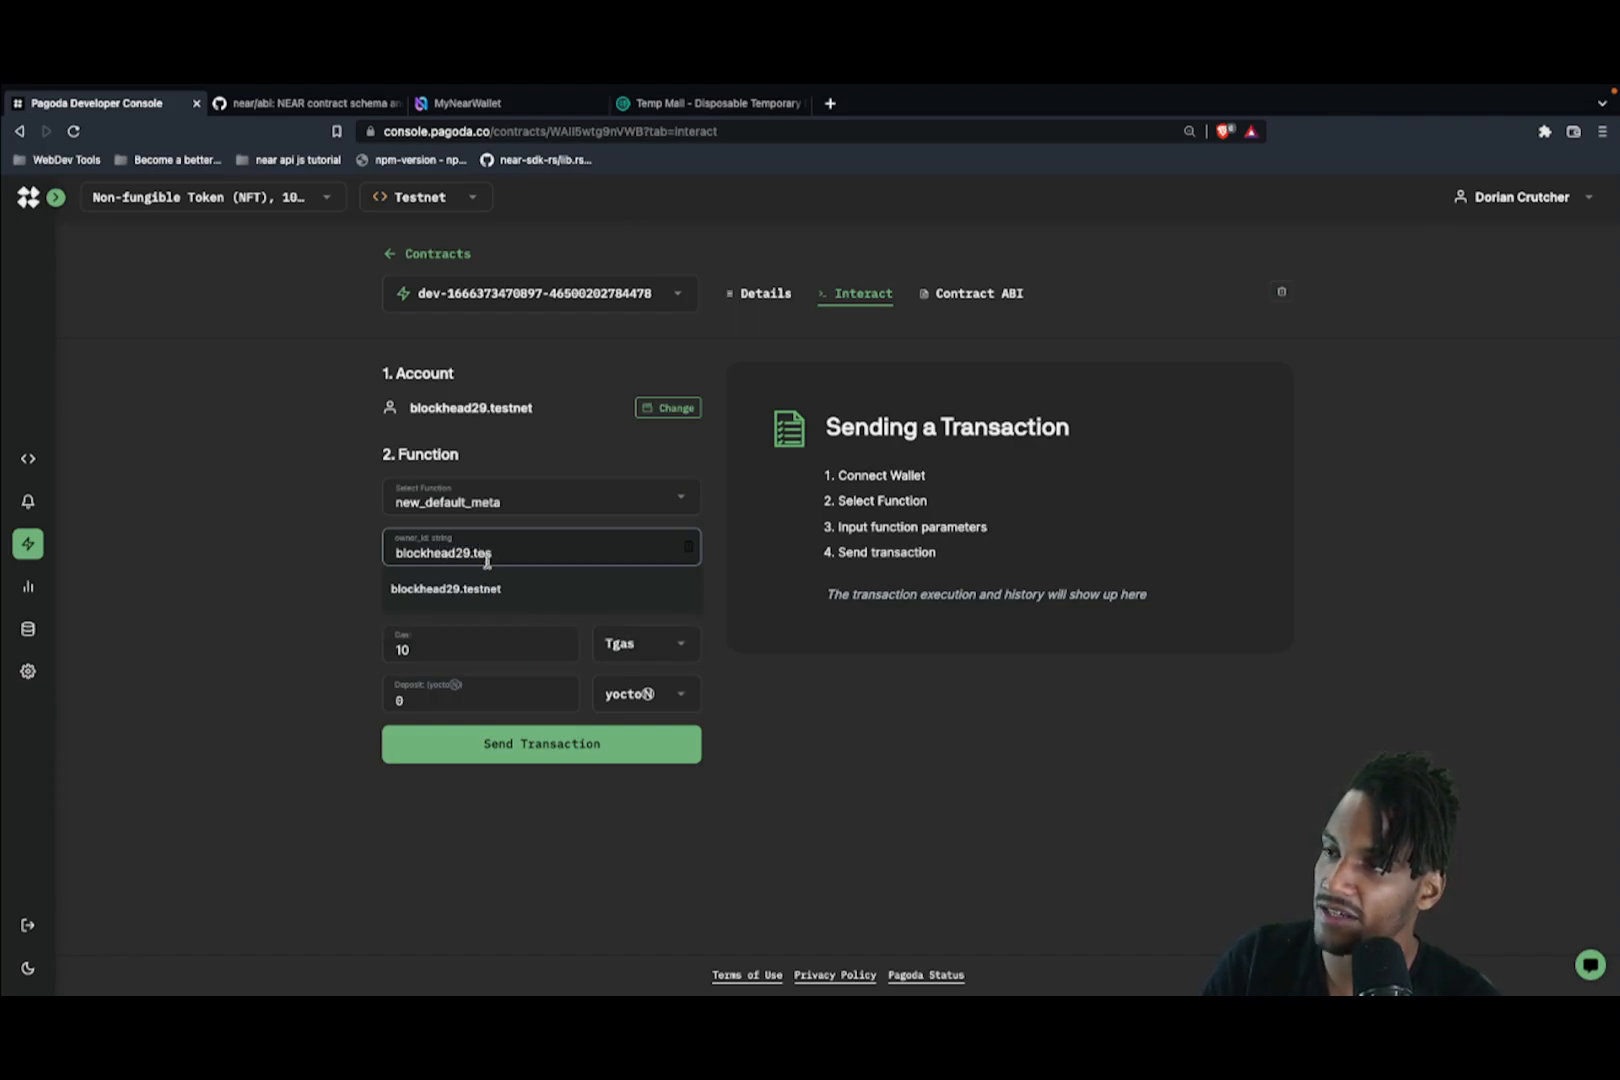
{"action": "left_click", "coordinate": [500, 590]}
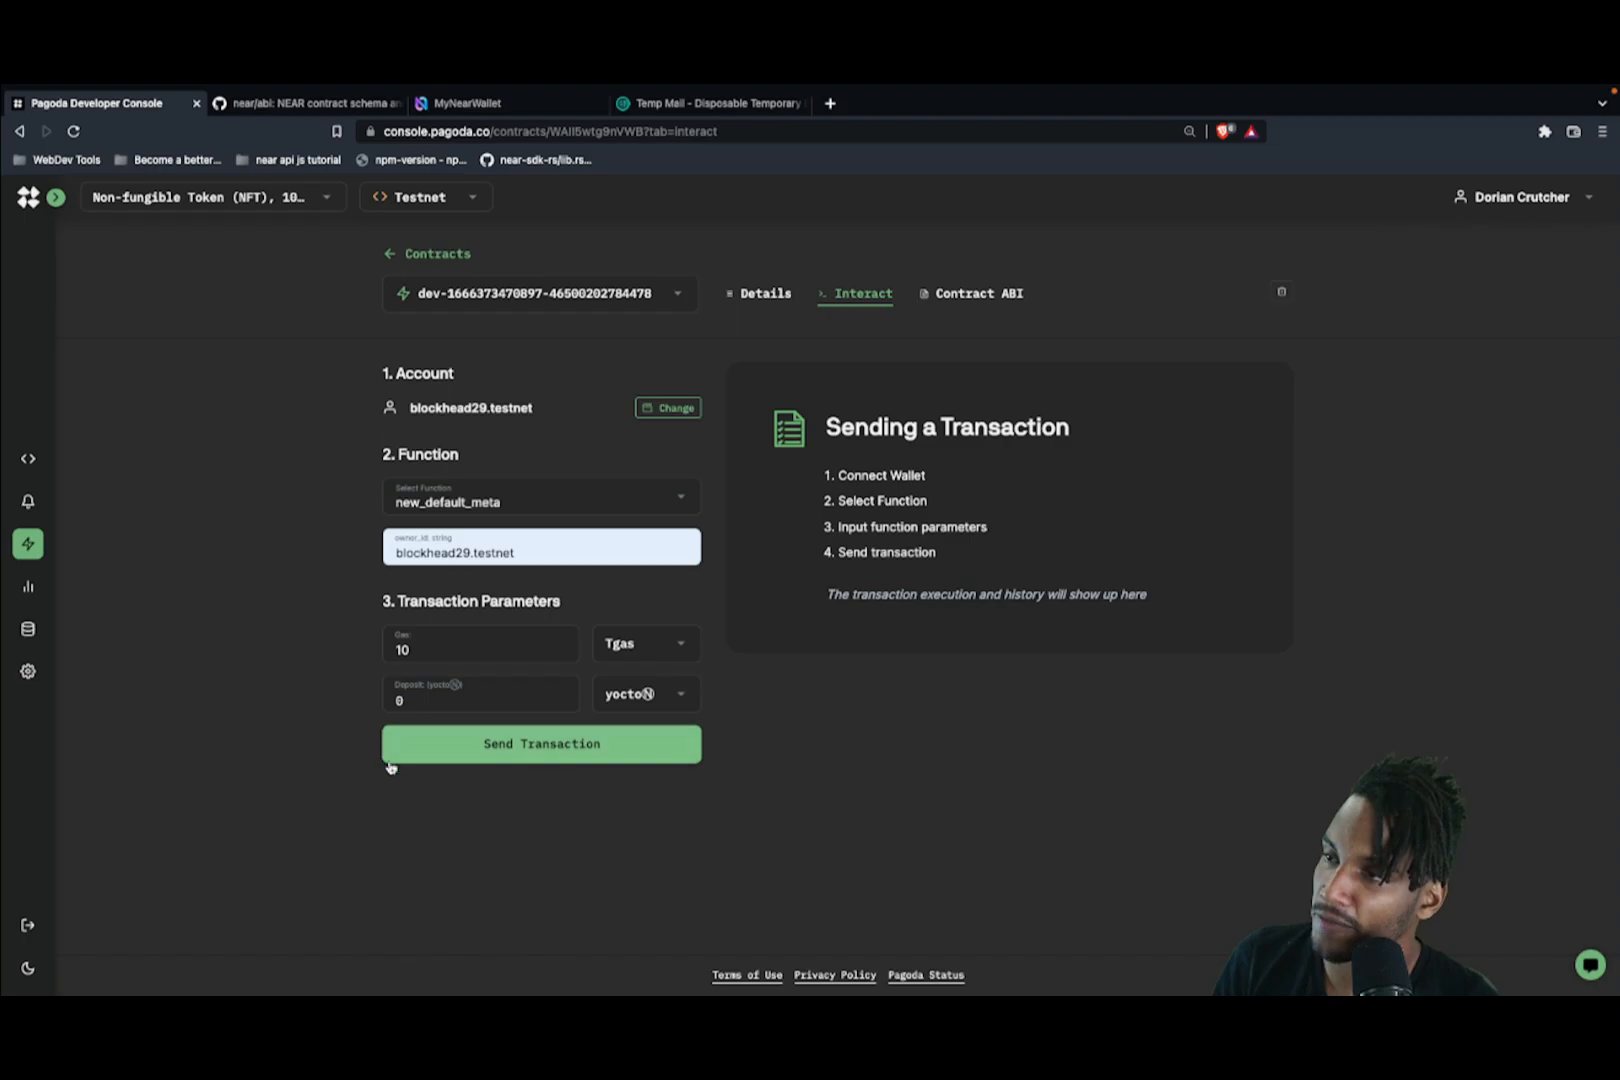
{"action": "left_click", "coordinate": [500, 763]}
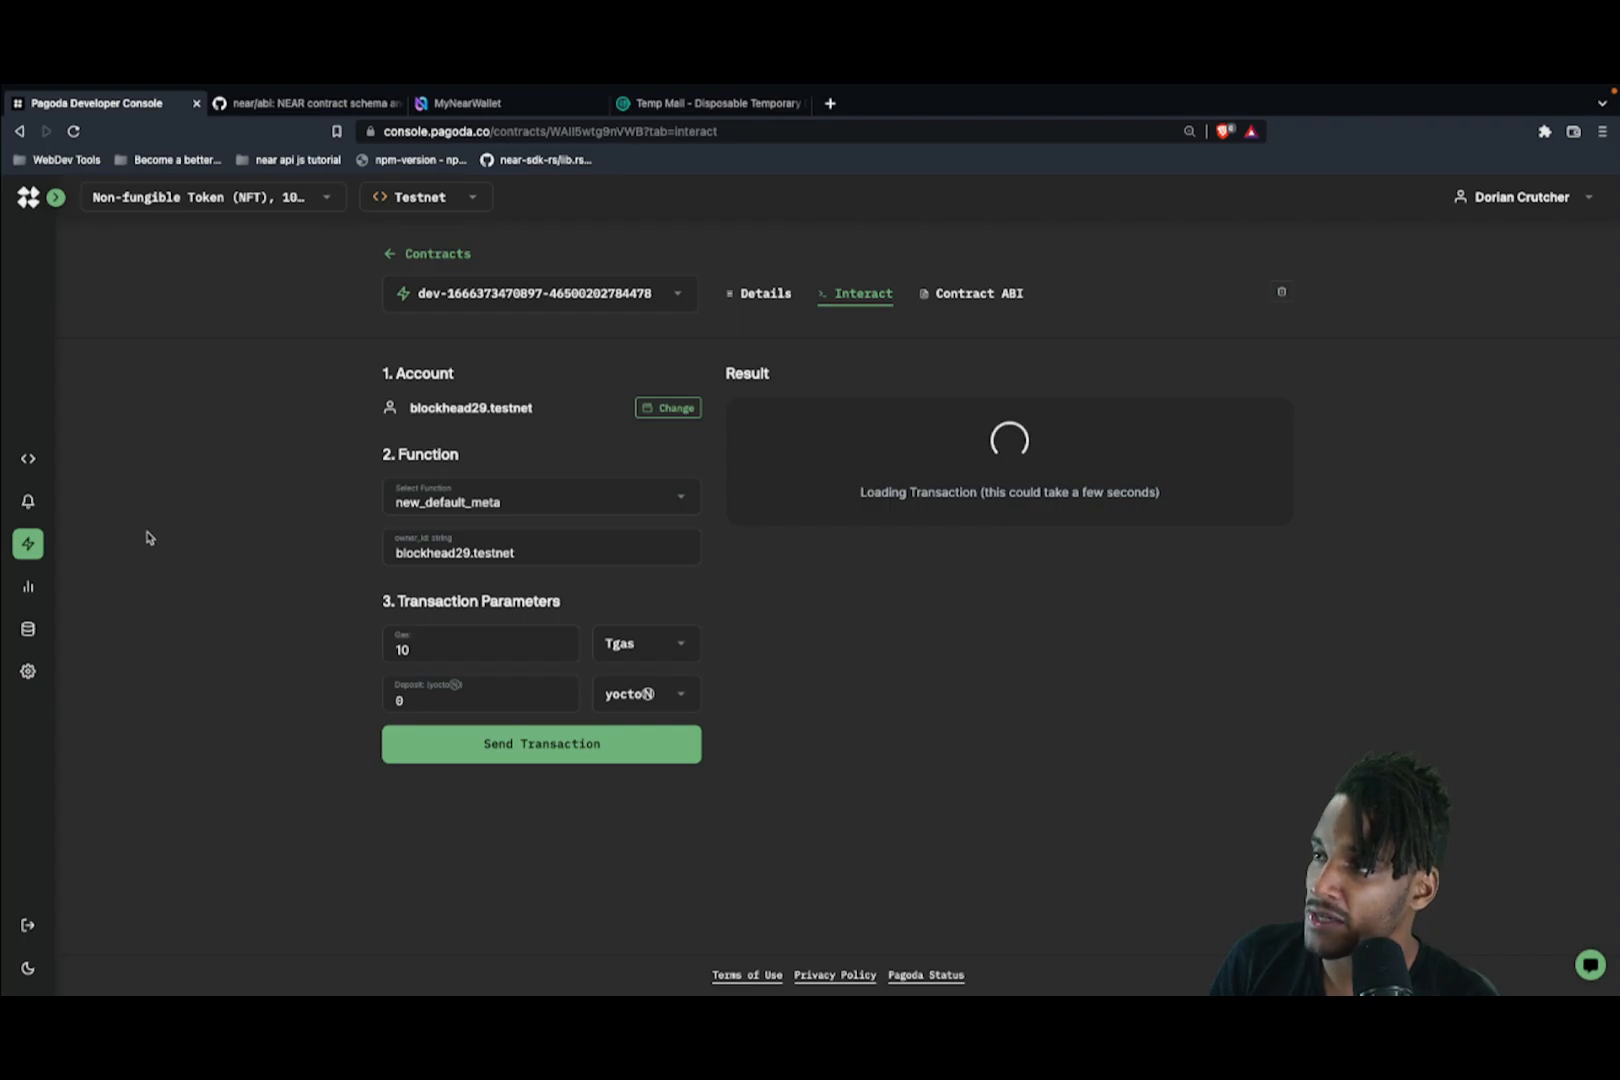
Step: Switch to the Alerts page from the left sidebar
{"action": "mouse_move", "coordinate": [40, 520]}
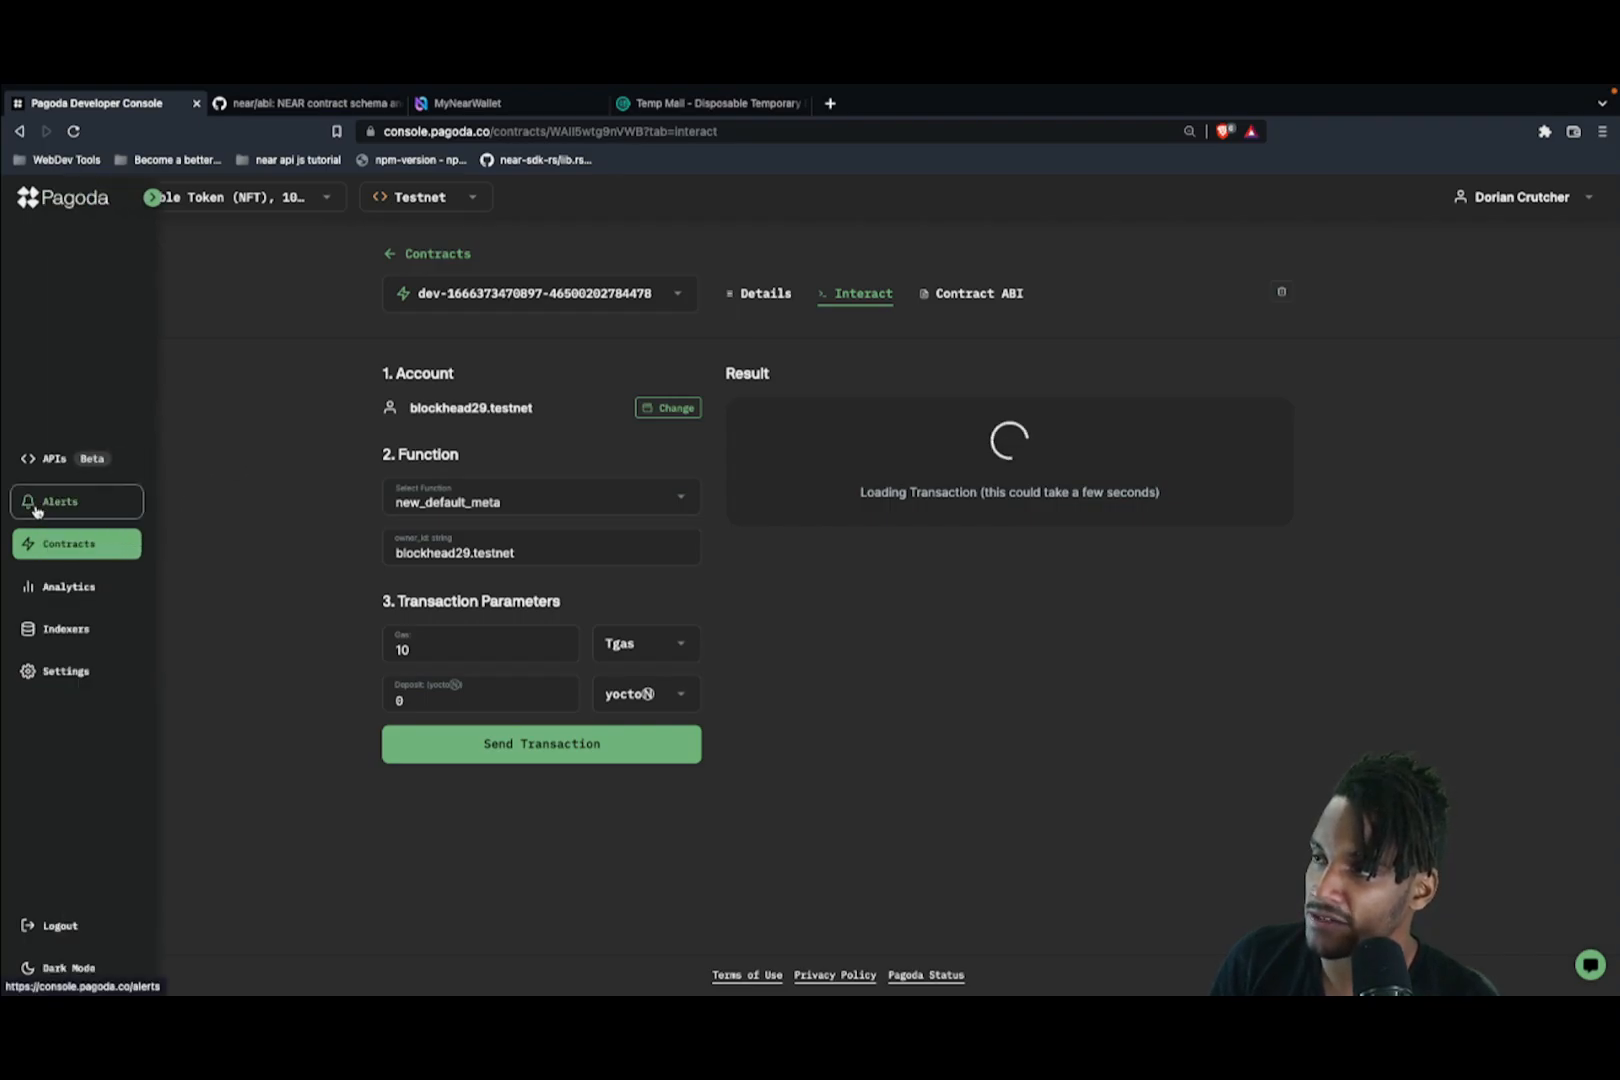
{"action": "left_click", "coordinate": [36, 511]}
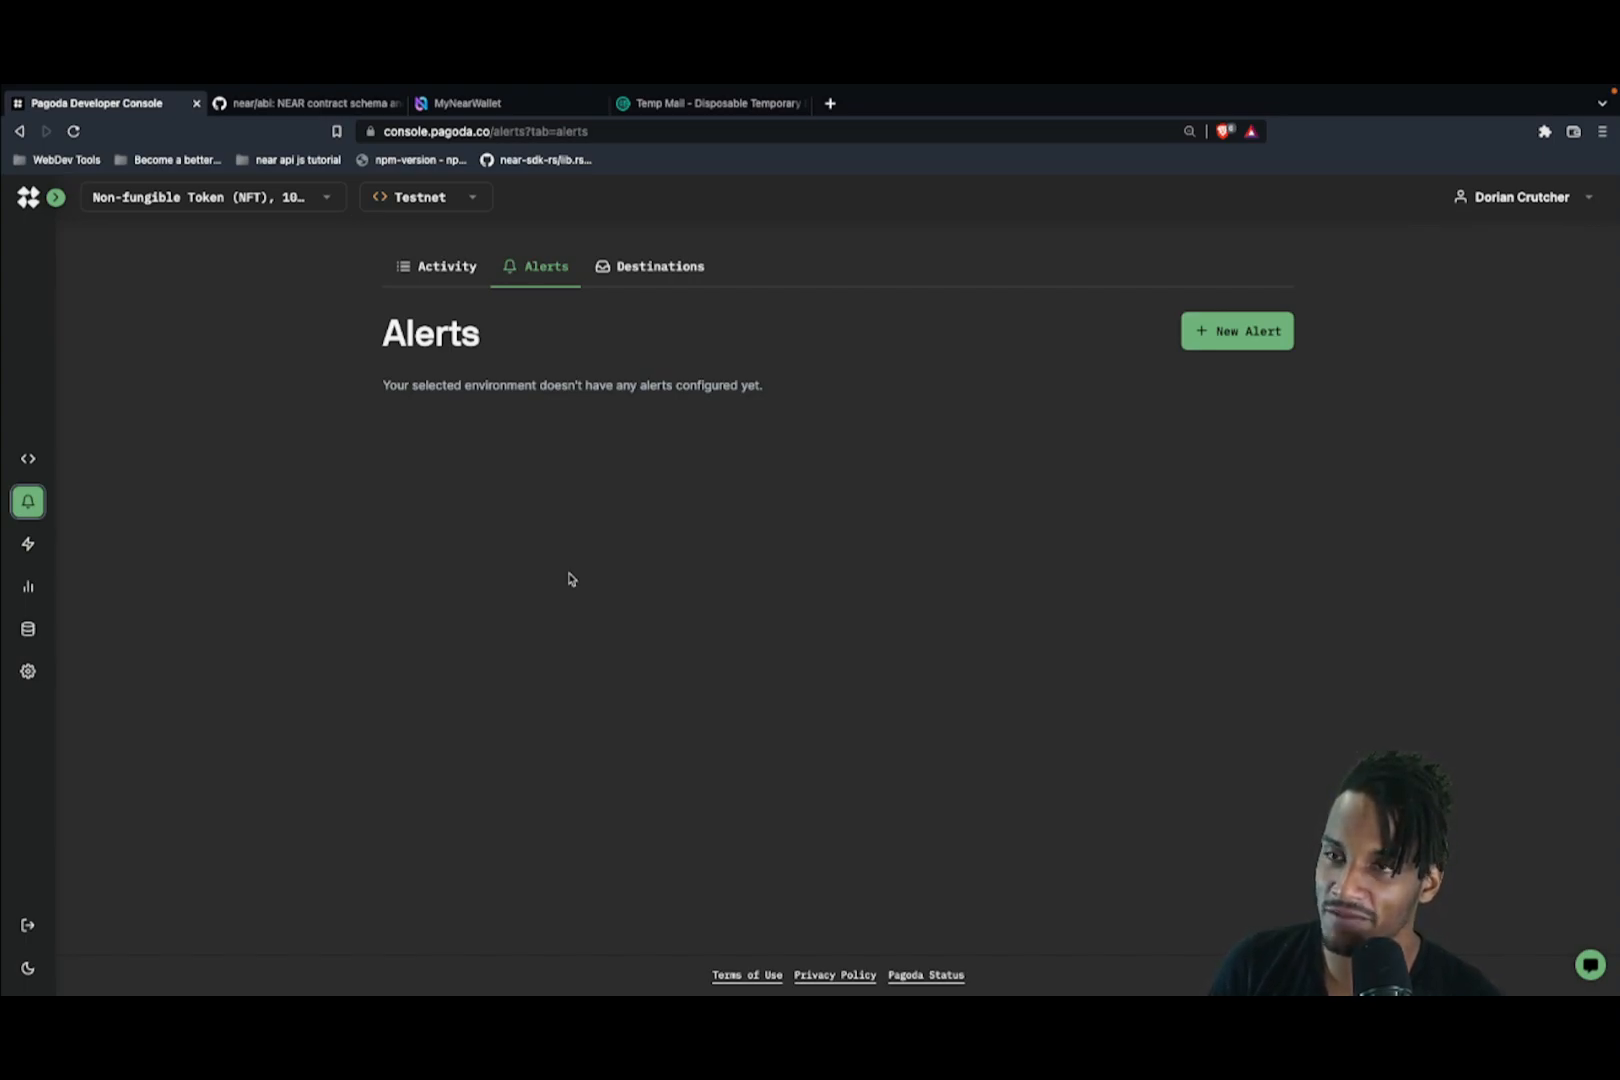
Step: Start a new alert targeting the deployed NFT contract's testnet address and open the condition list
{"action": "left_click", "coordinate": [1232, 335]}
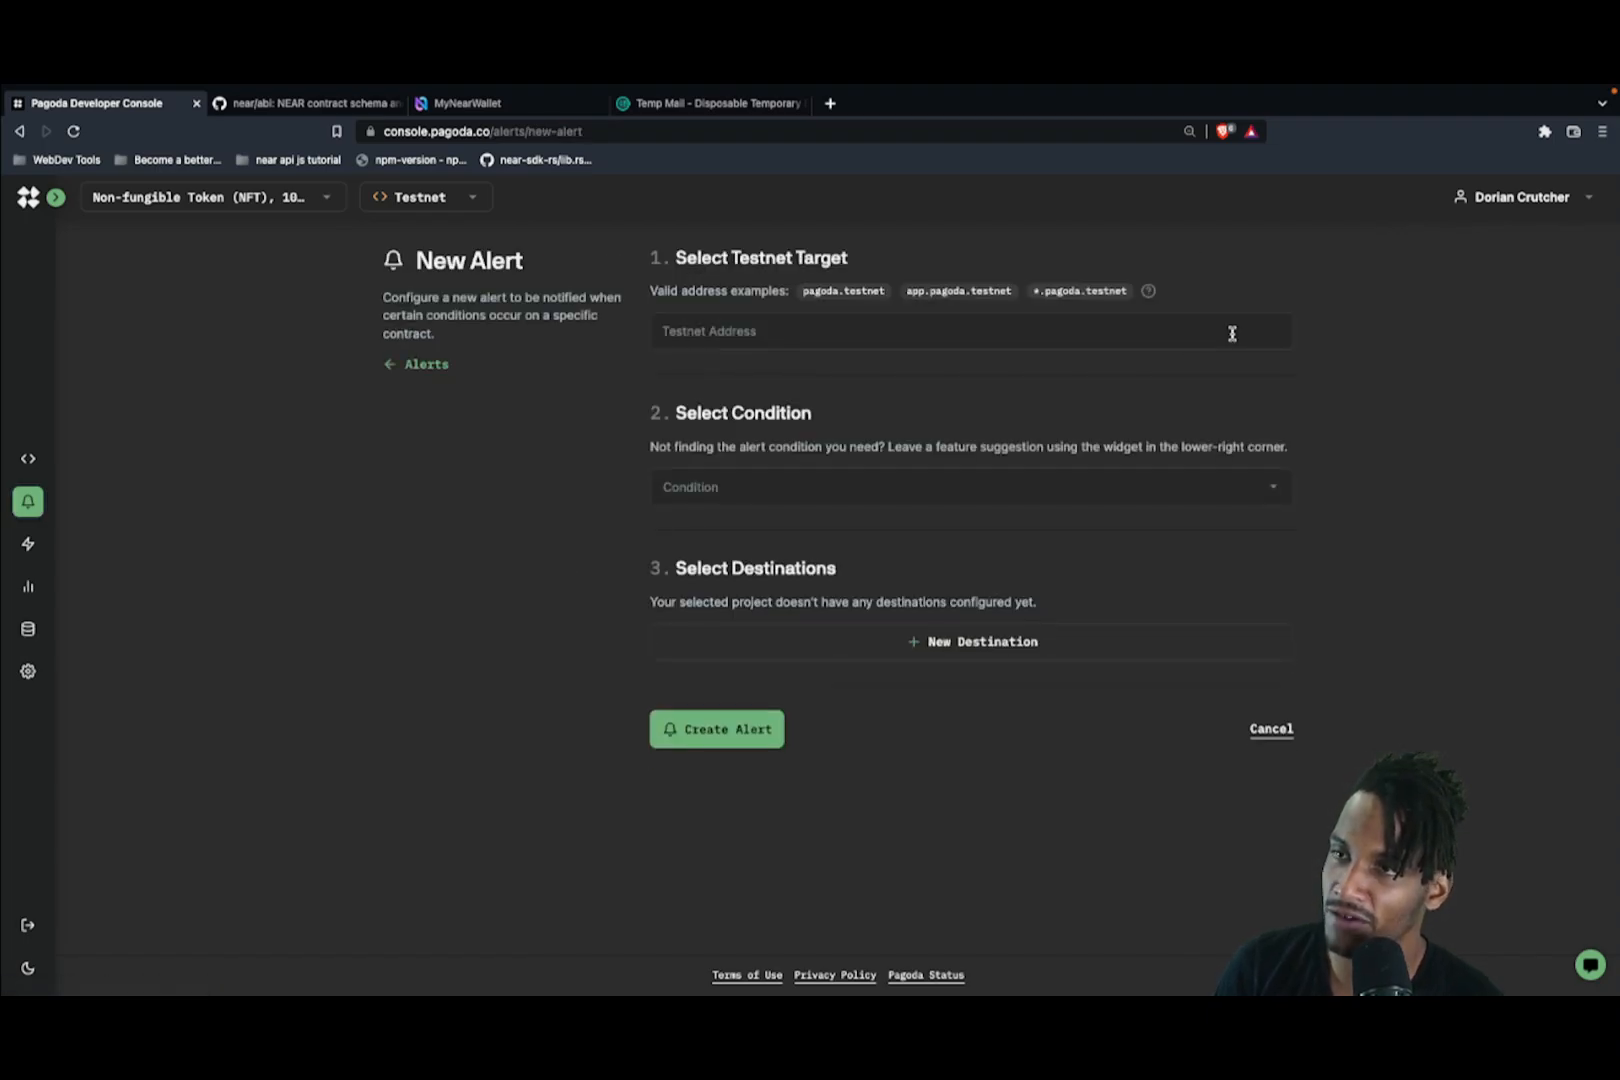
{"action": "left_click", "coordinate": [1173, 330]}
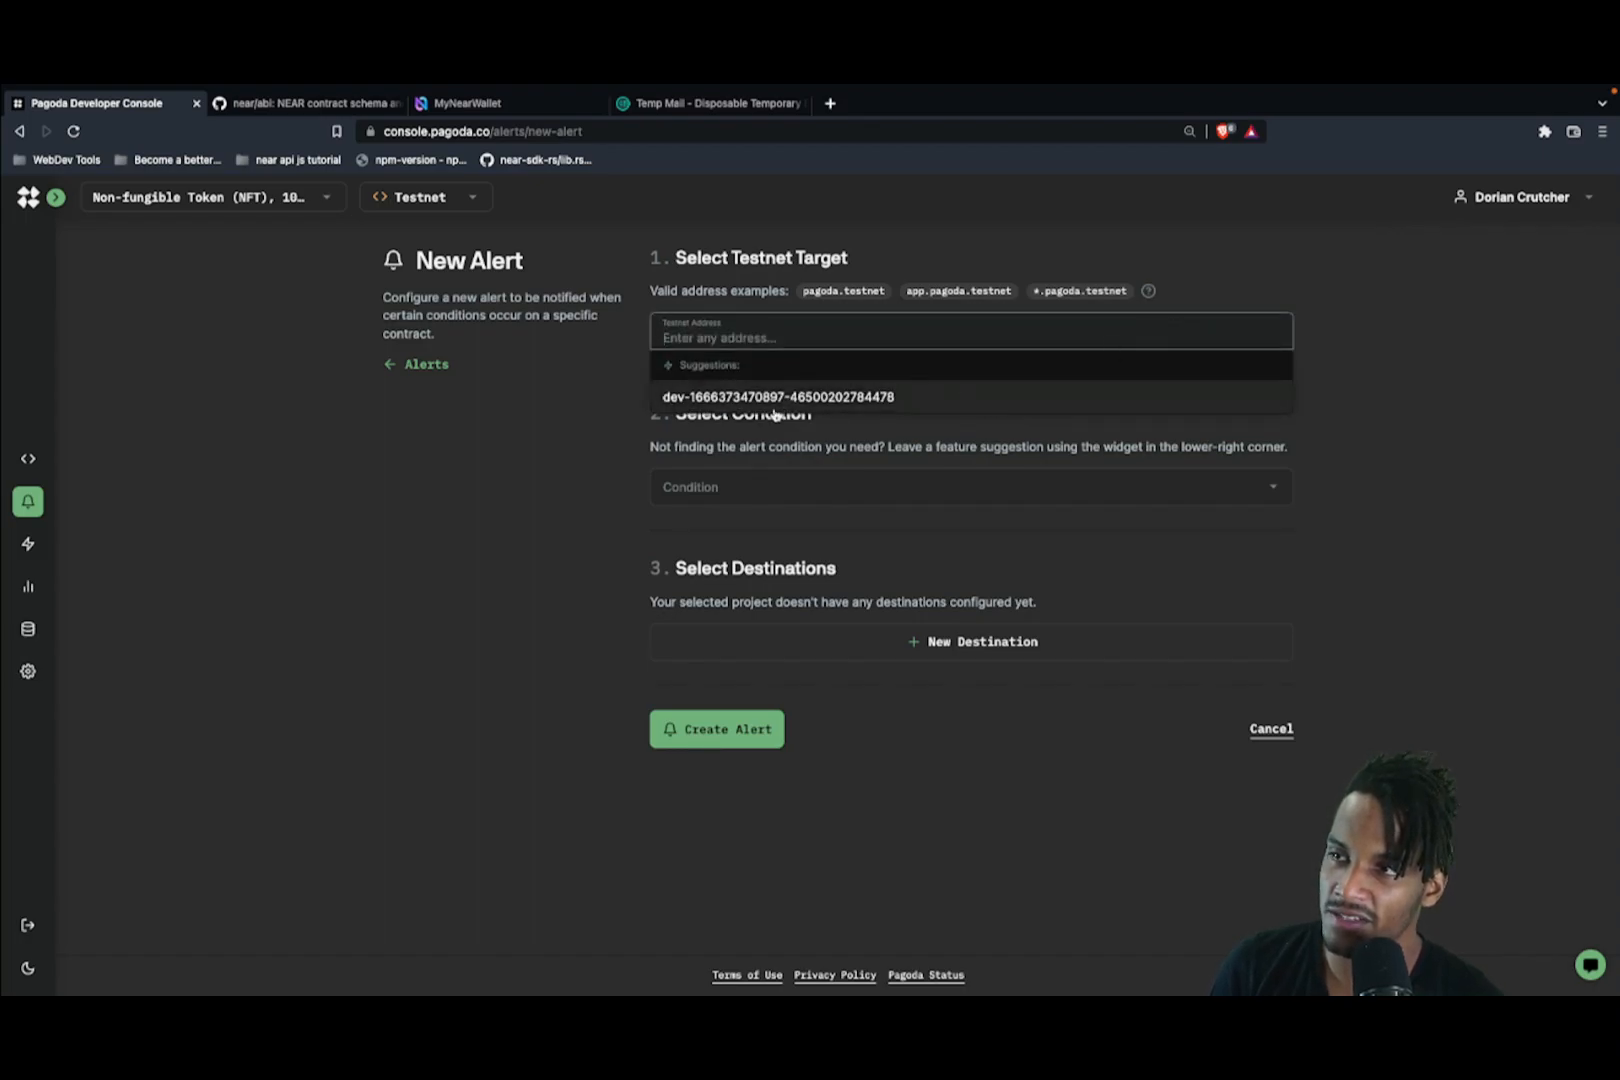
{"action": "left_click", "coordinate": [710, 398]}
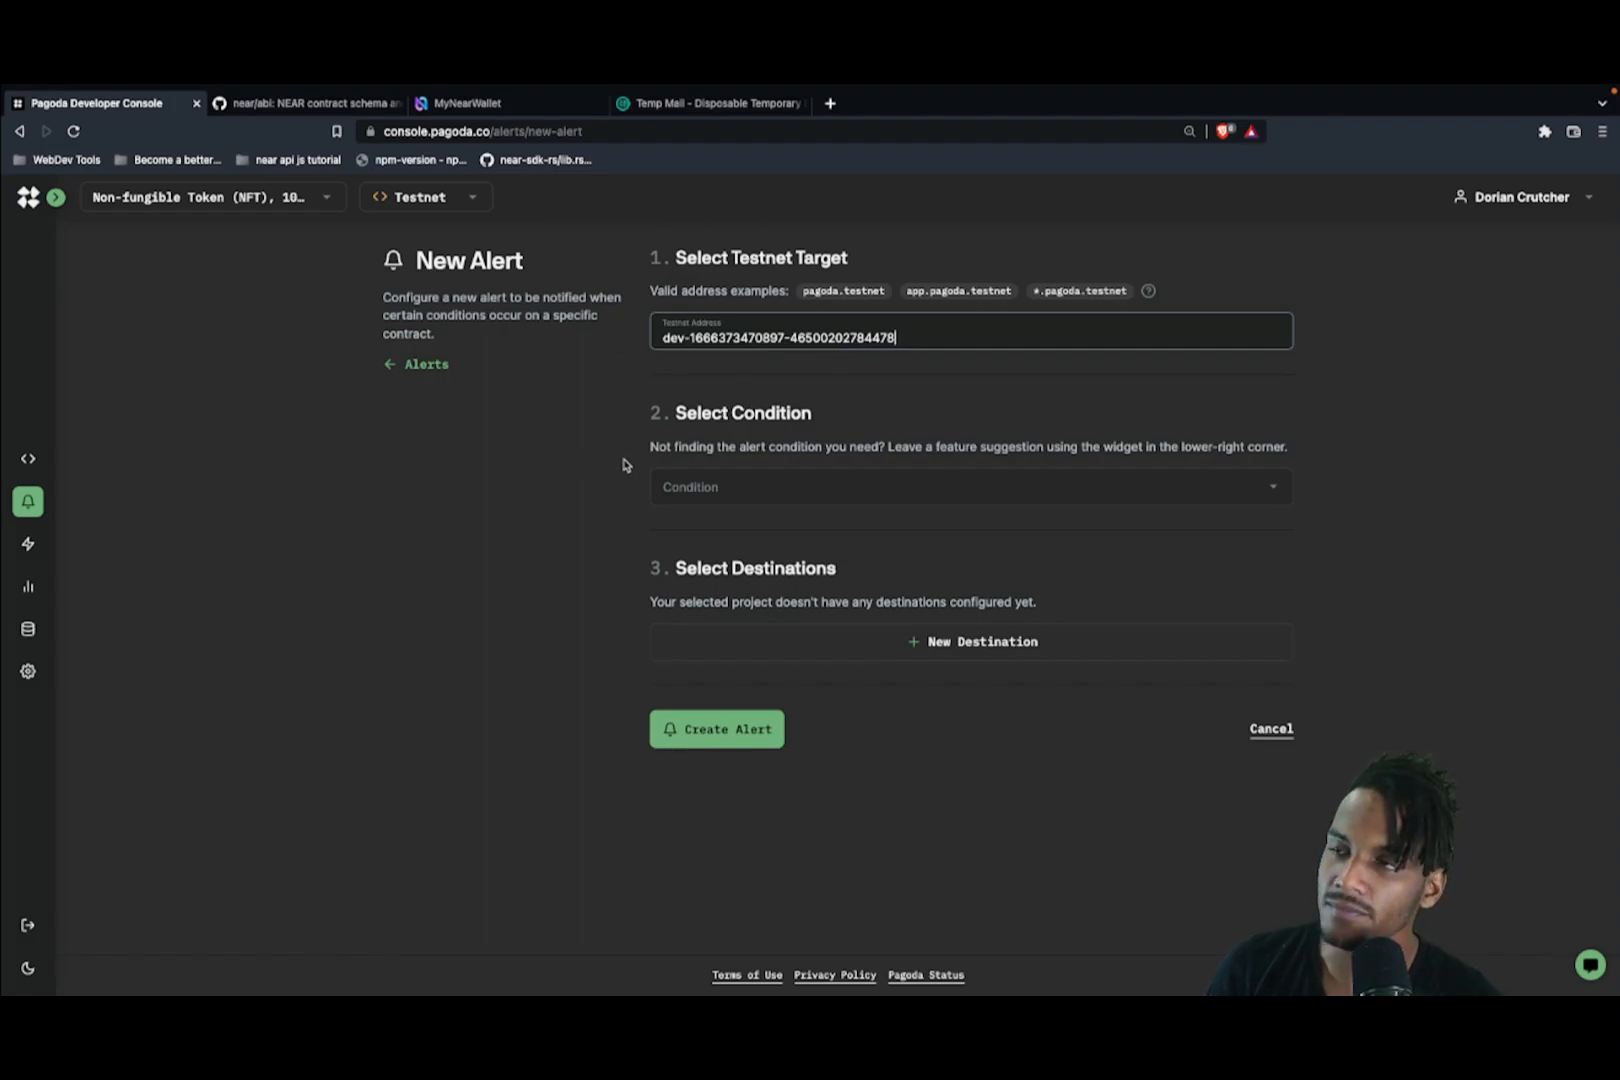
{"action": "left_click", "coordinate": [705, 487]}
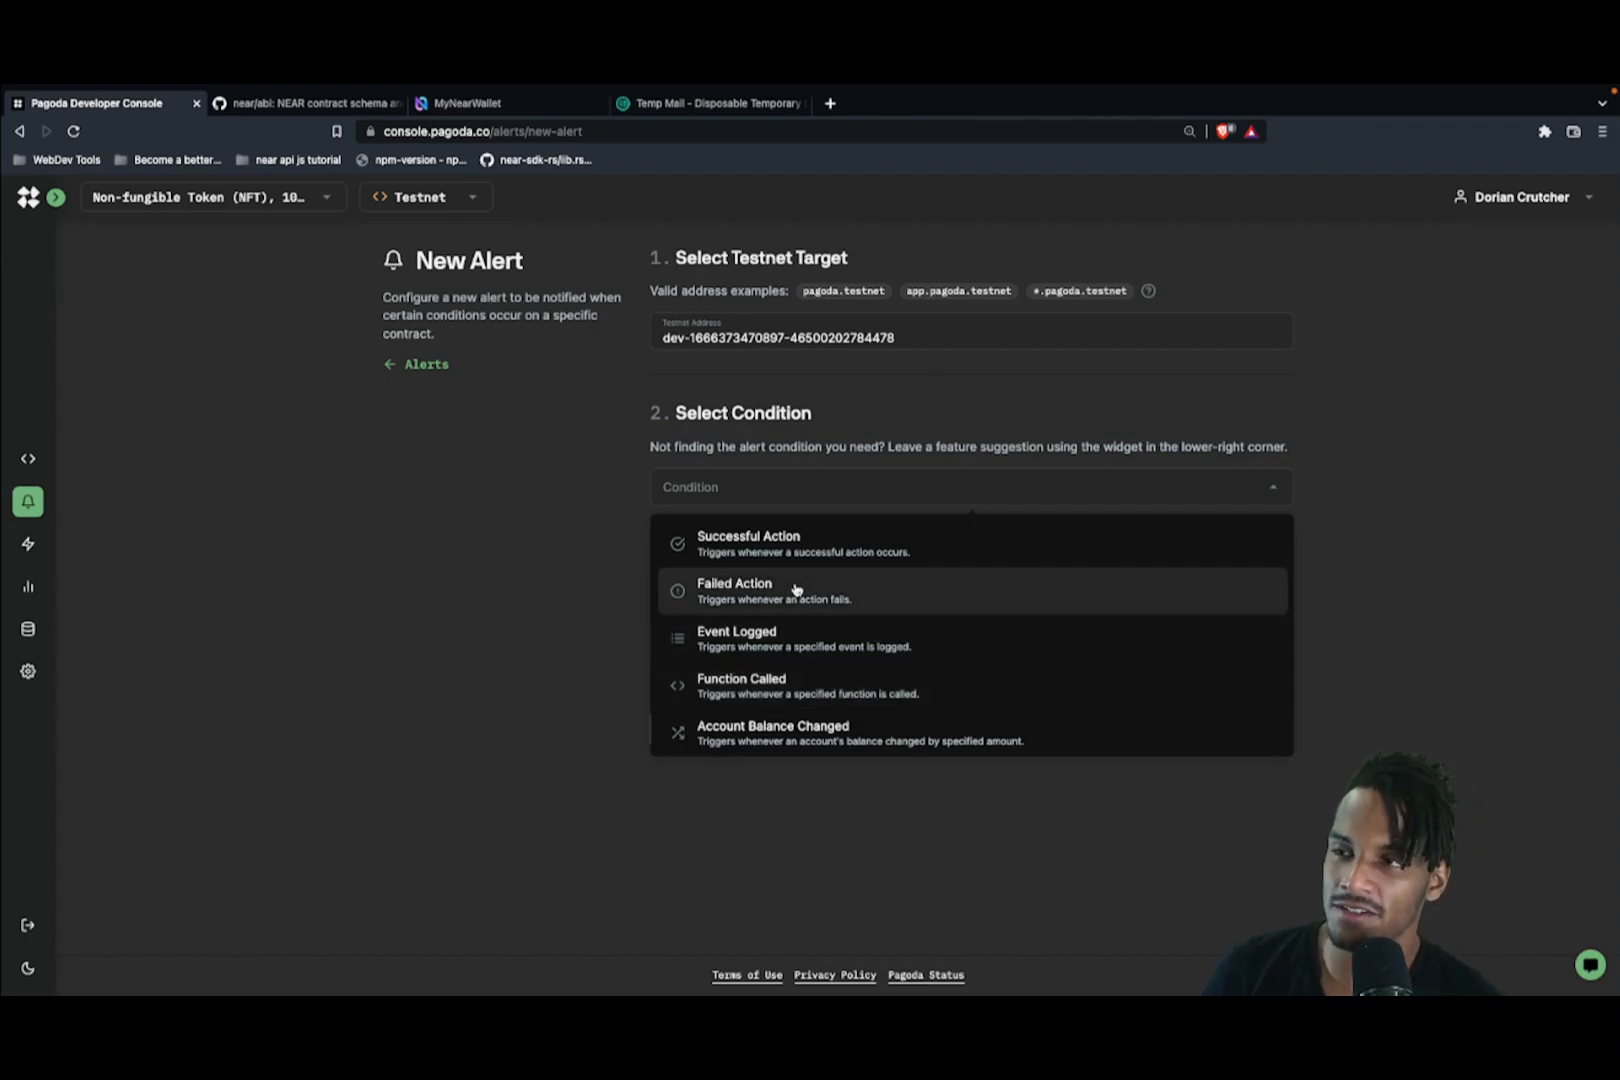
Step: Set the new alert's condition to Successful Action
{"action": "left_click", "coordinate": [770, 556]}
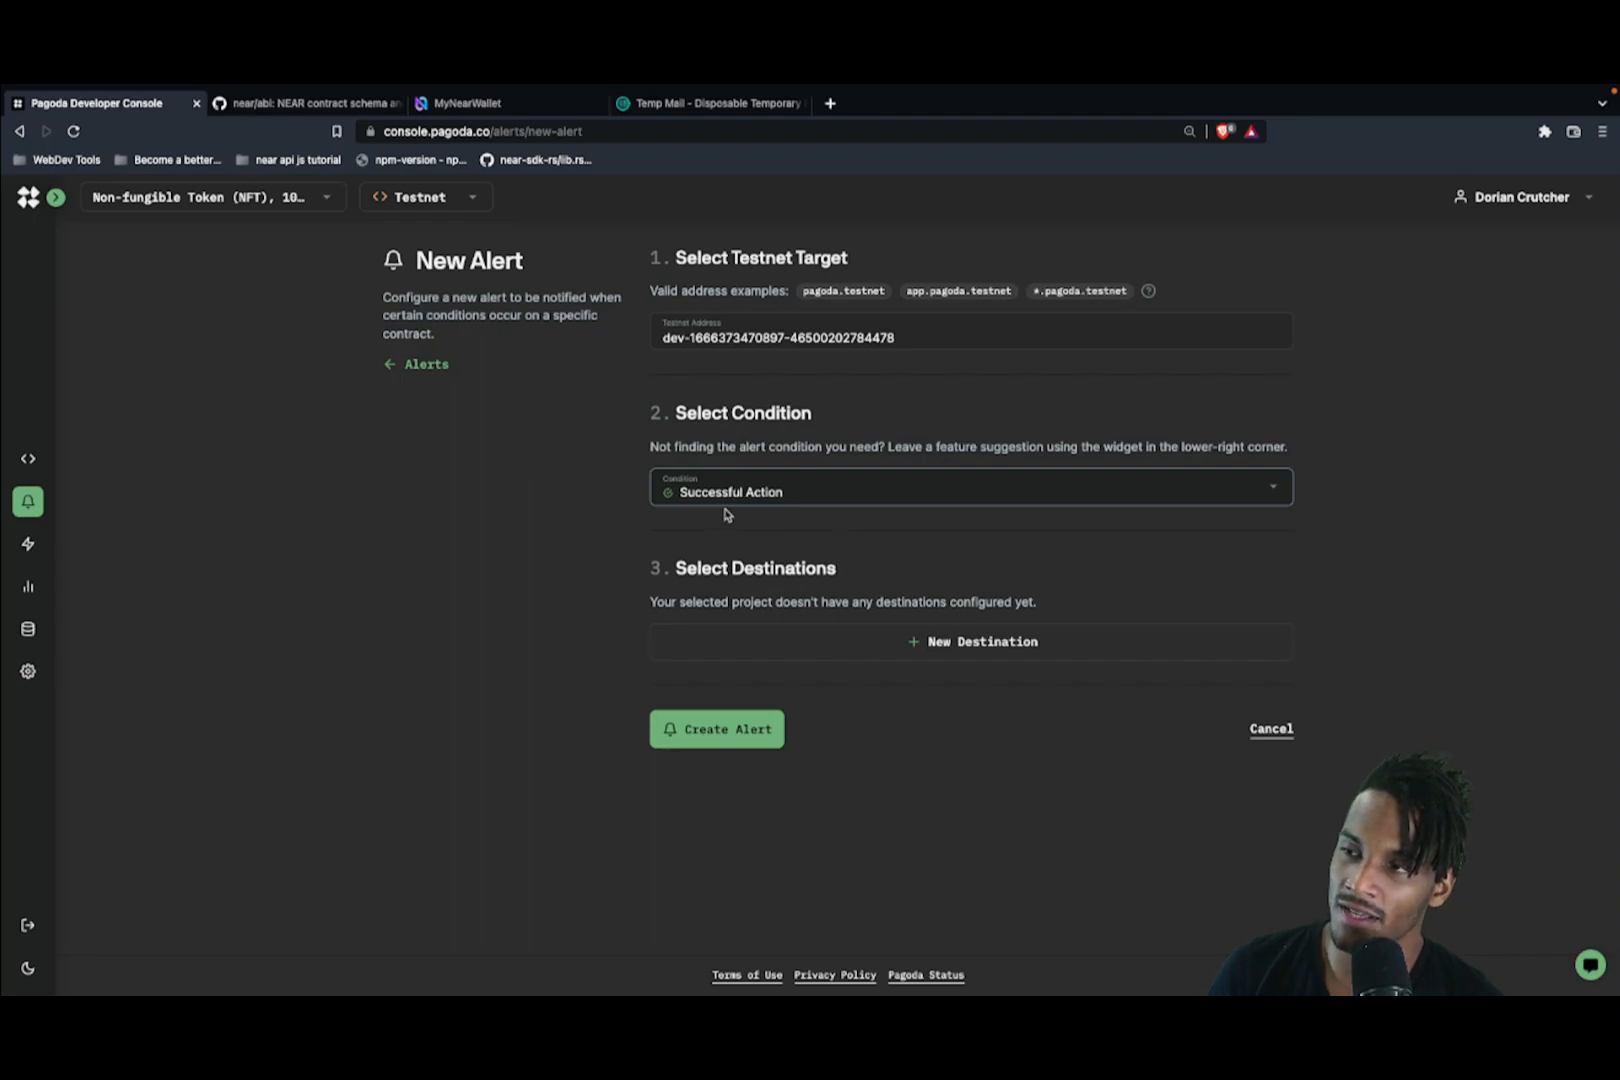
{"action": "left_click", "coordinate": [772, 500]}
{"action": "left_click", "coordinate": [766, 496]}
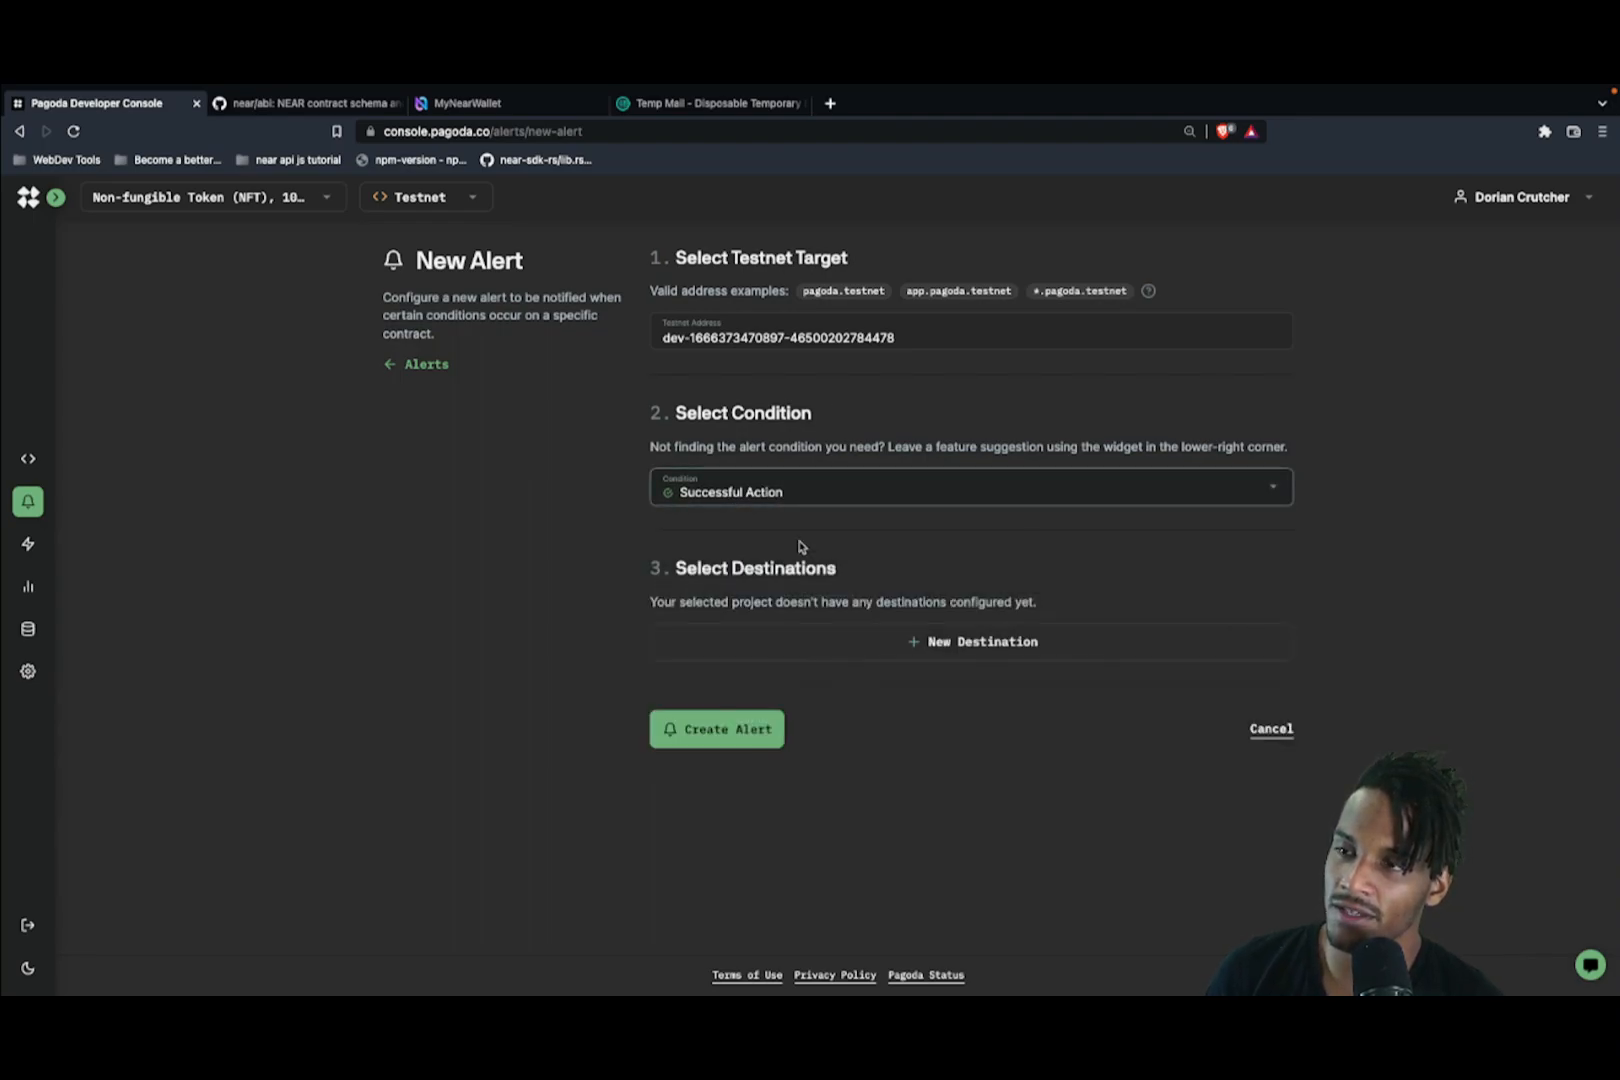
Step: Create an email destination using the temporary address copied from Temp Mail
{"action": "left_click", "coordinate": [930, 642]}
{"action": "left_click", "coordinate": [998, 550]}
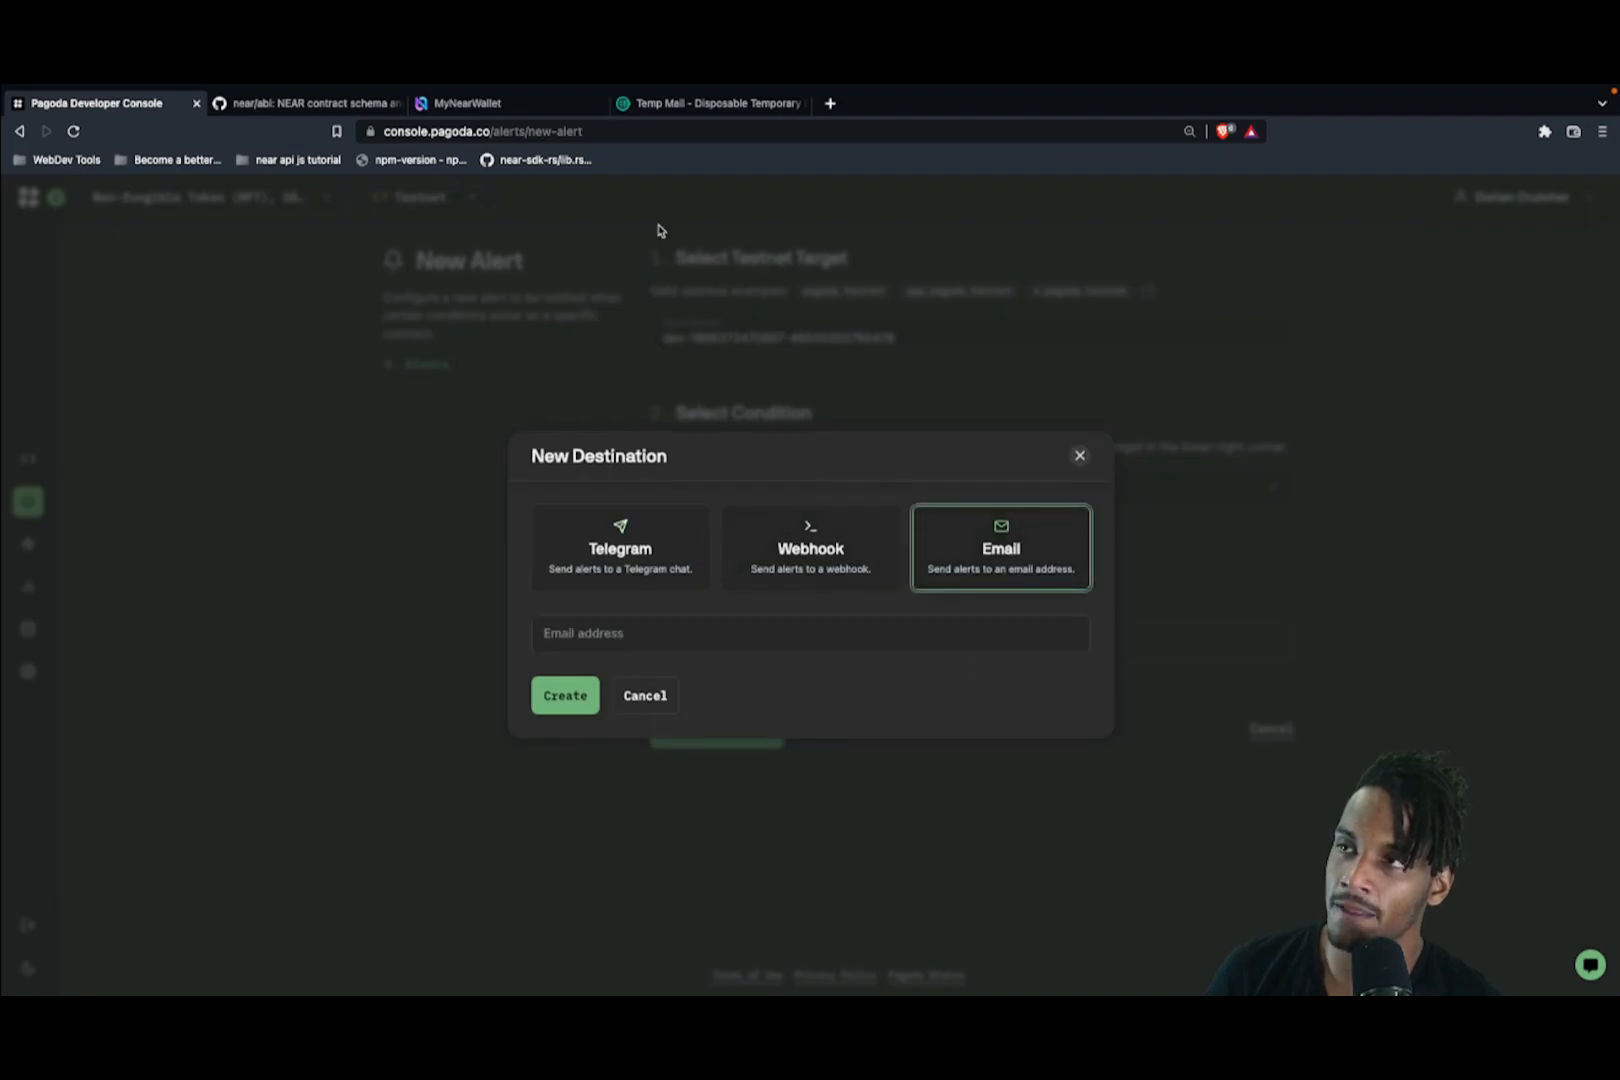
{"action": "left_click", "coordinate": [680, 104]}
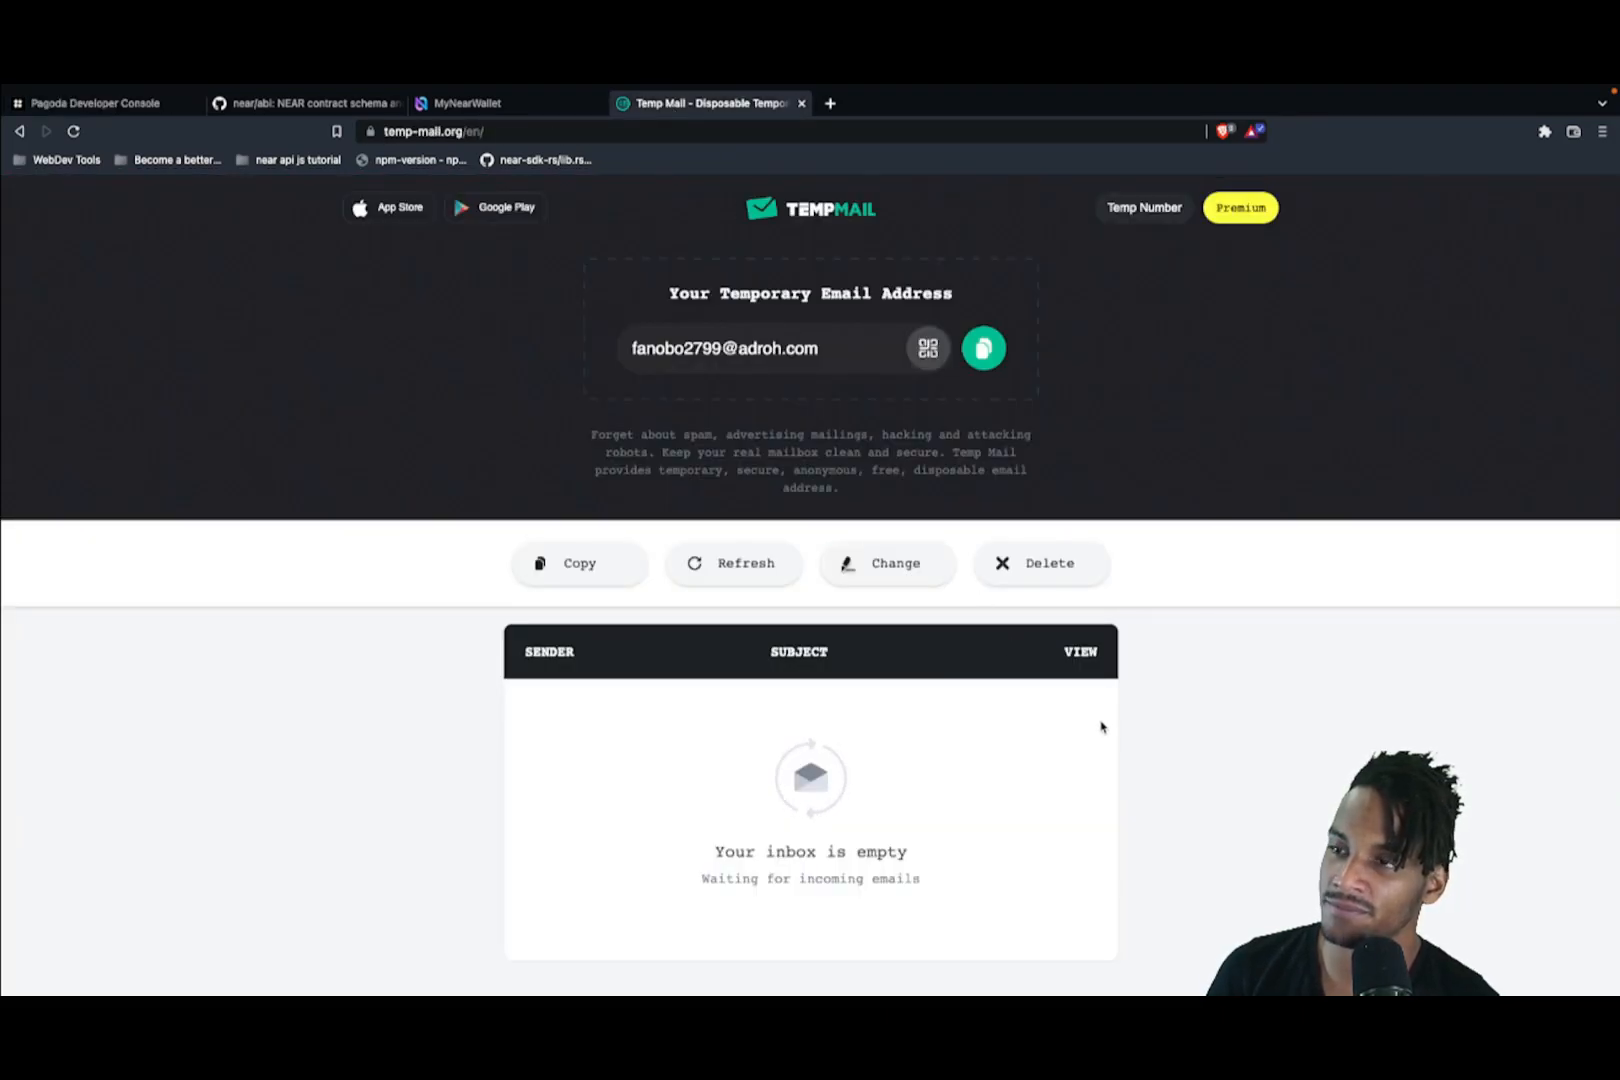
{"action": "left_click", "coordinate": [983, 350]}
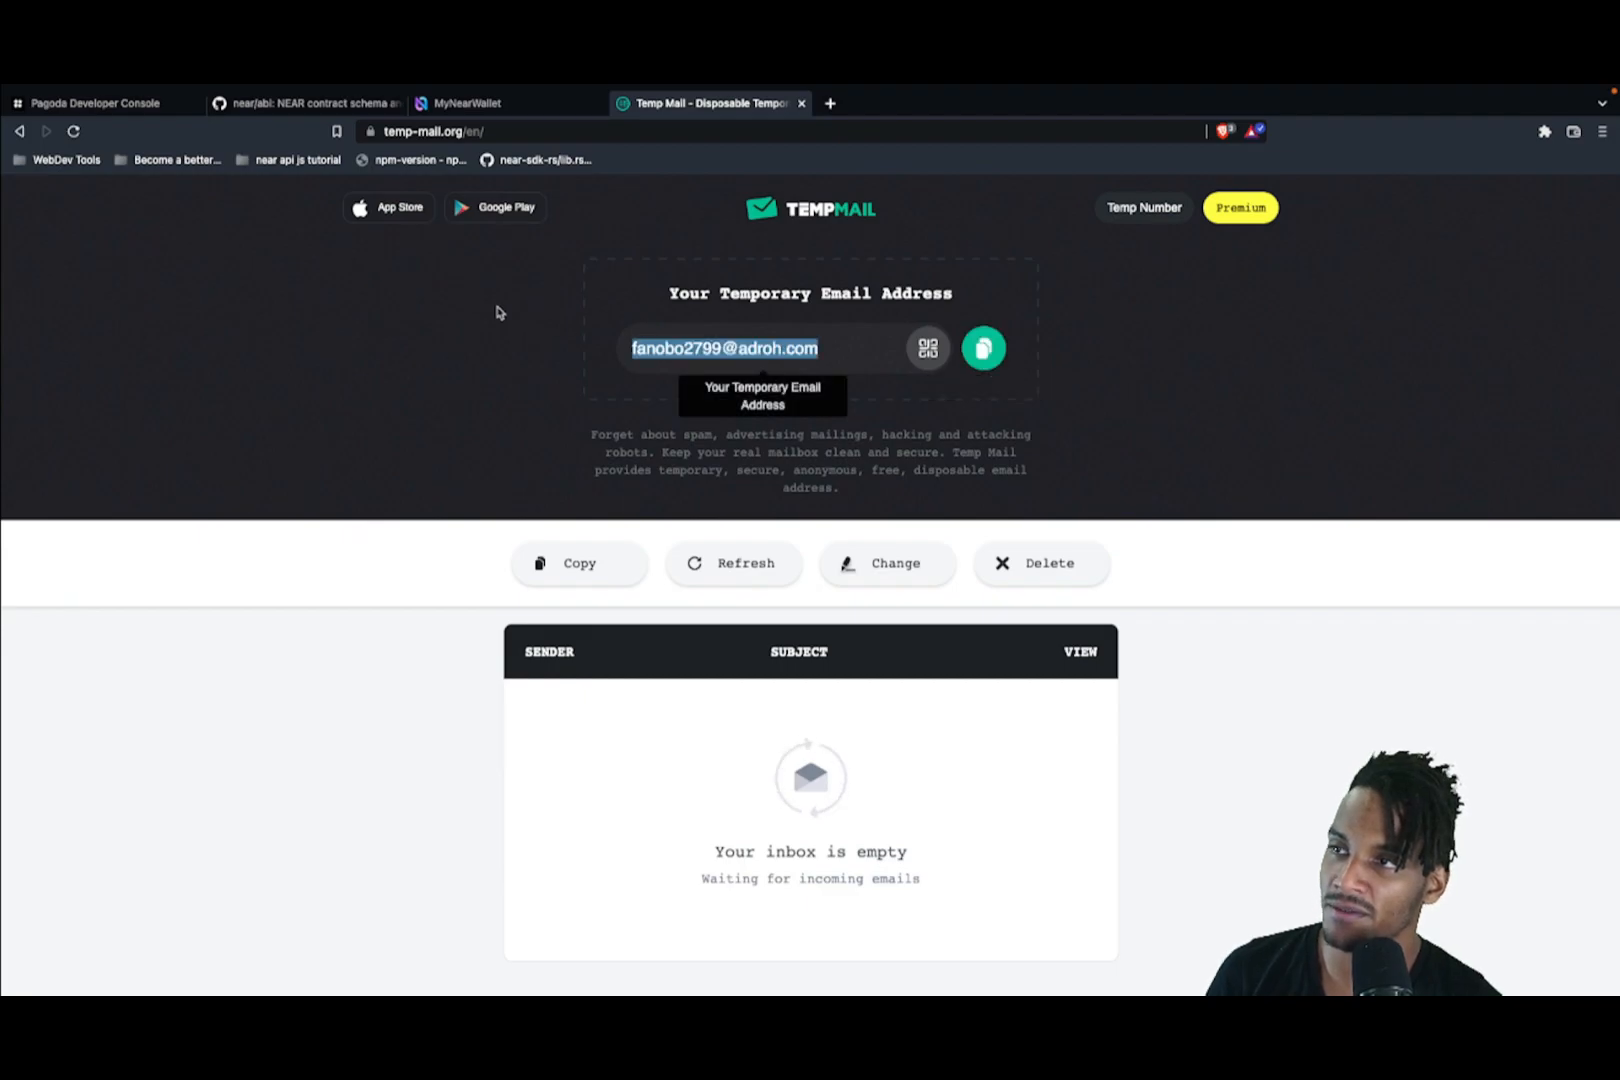
{"action": "left_click", "coordinate": [70, 105]}
{"action": "left_click", "coordinate": [635, 645]}
{"action": "key", "text": "ctrl+v"}
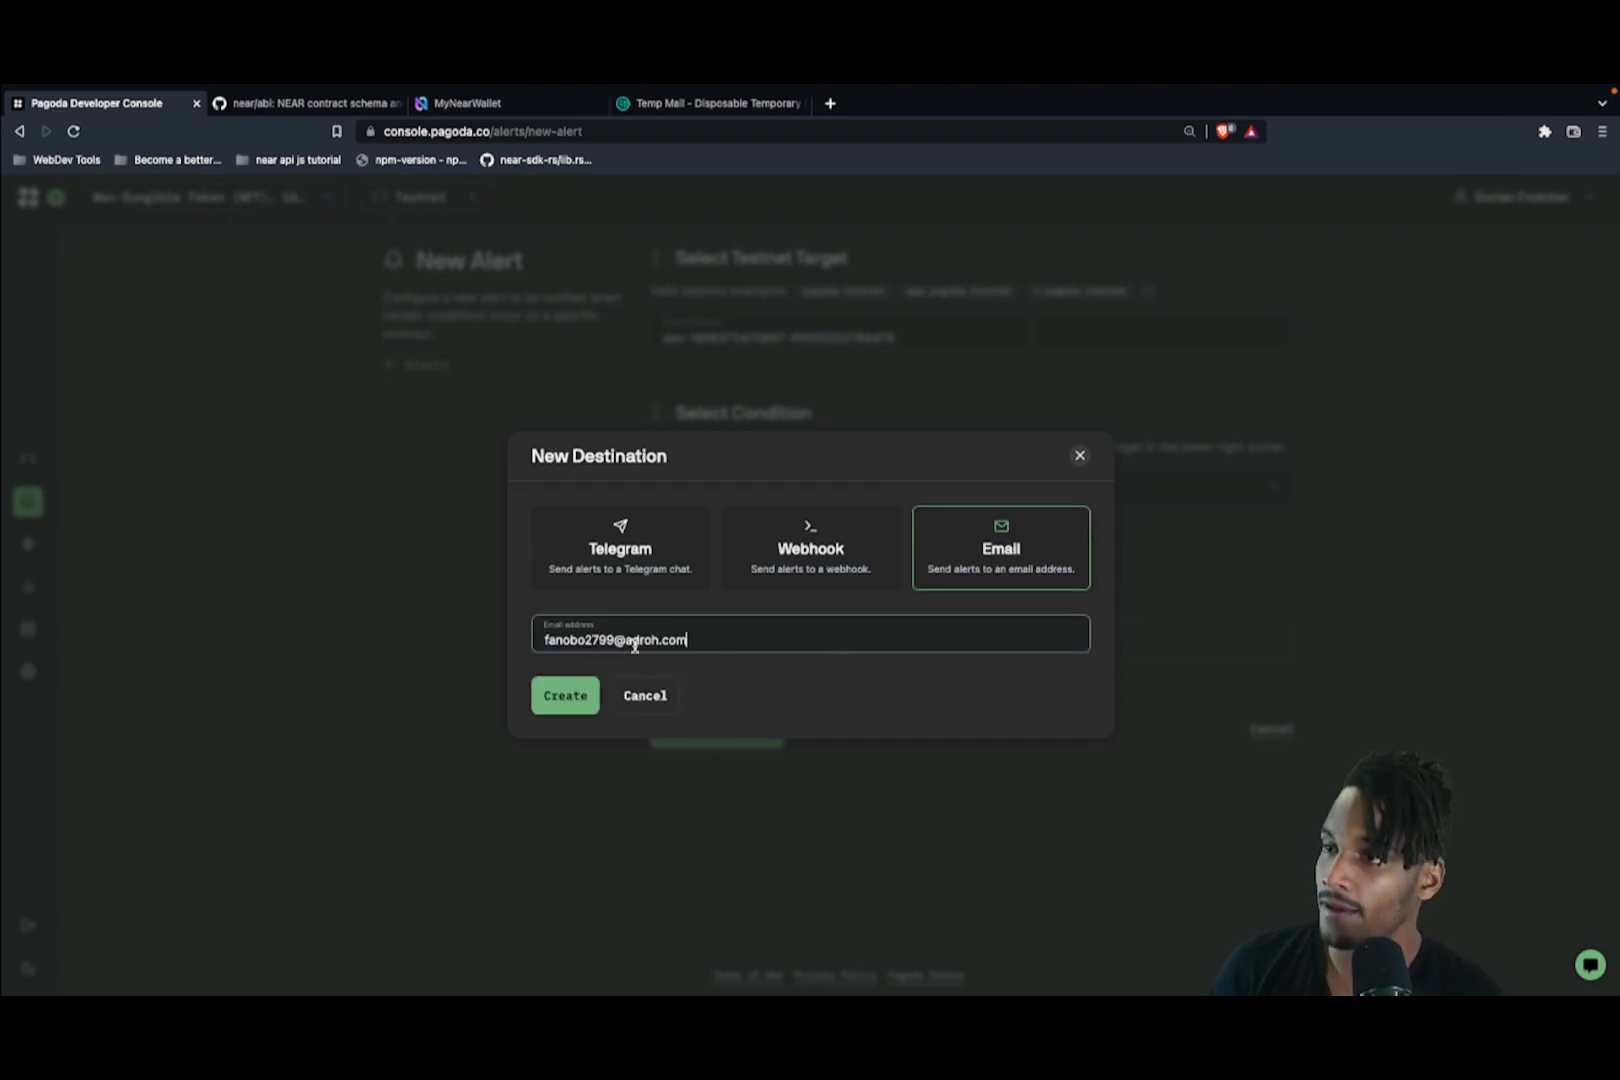
{"action": "left_click", "coordinate": [563, 703]}
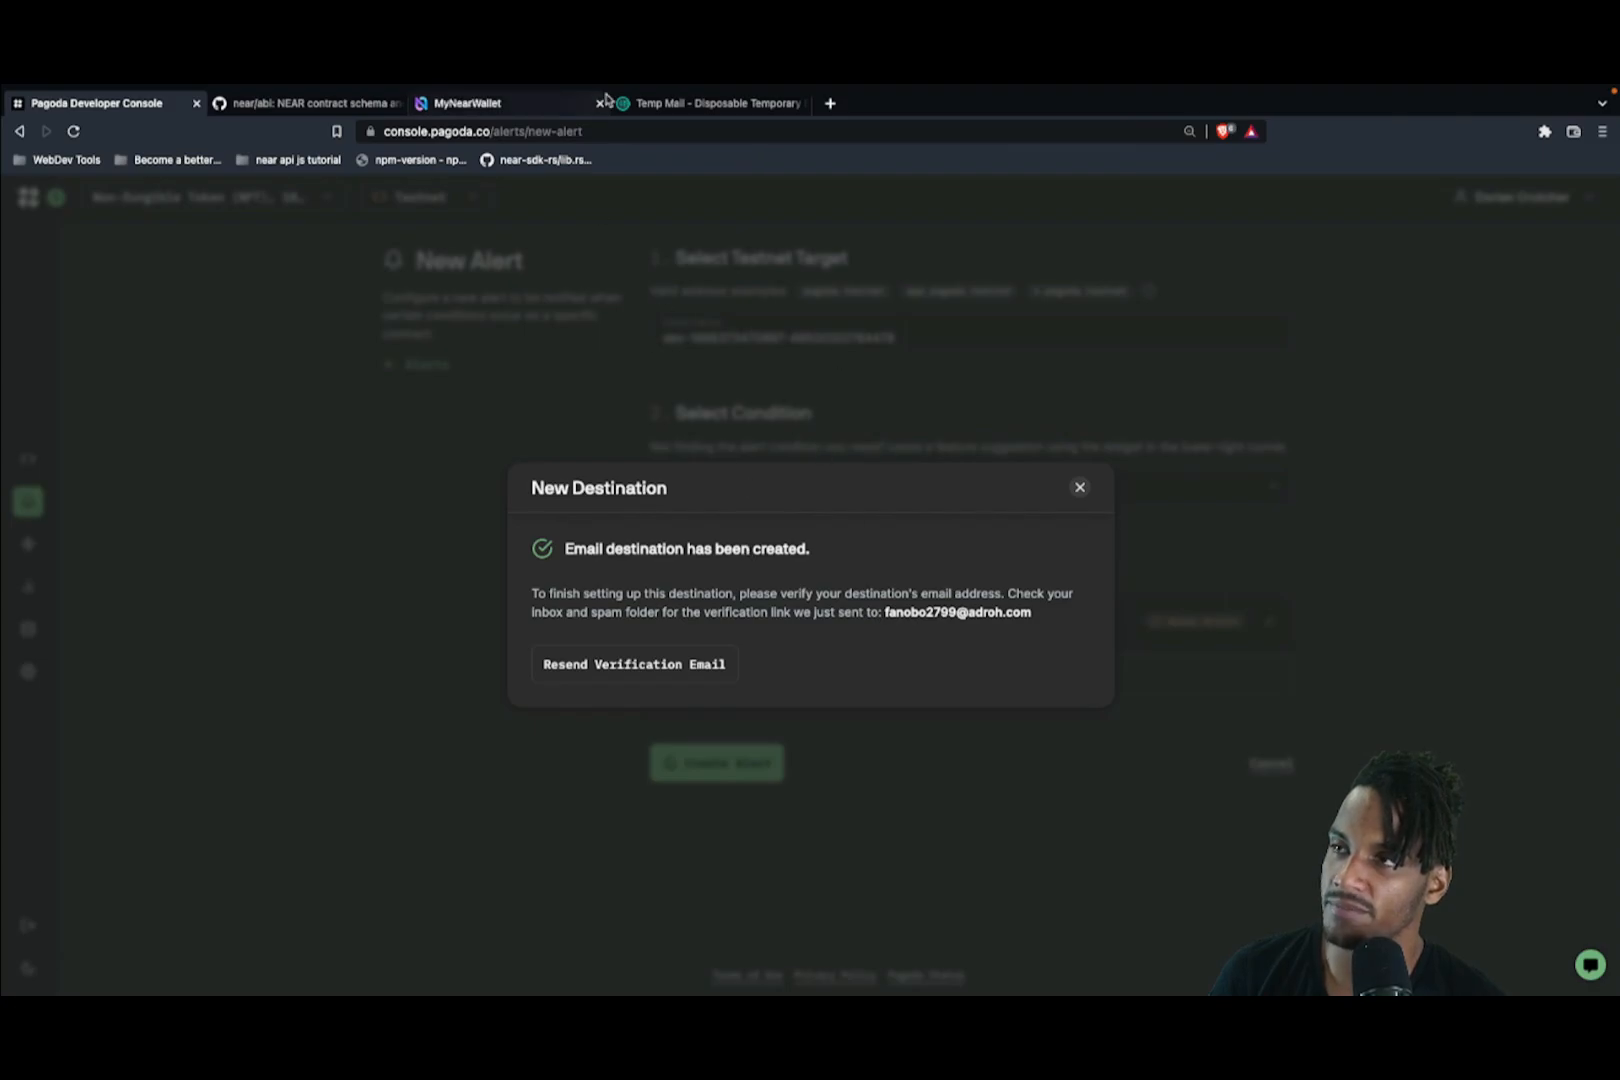
{"action": "left_click", "coordinate": [686, 106]}
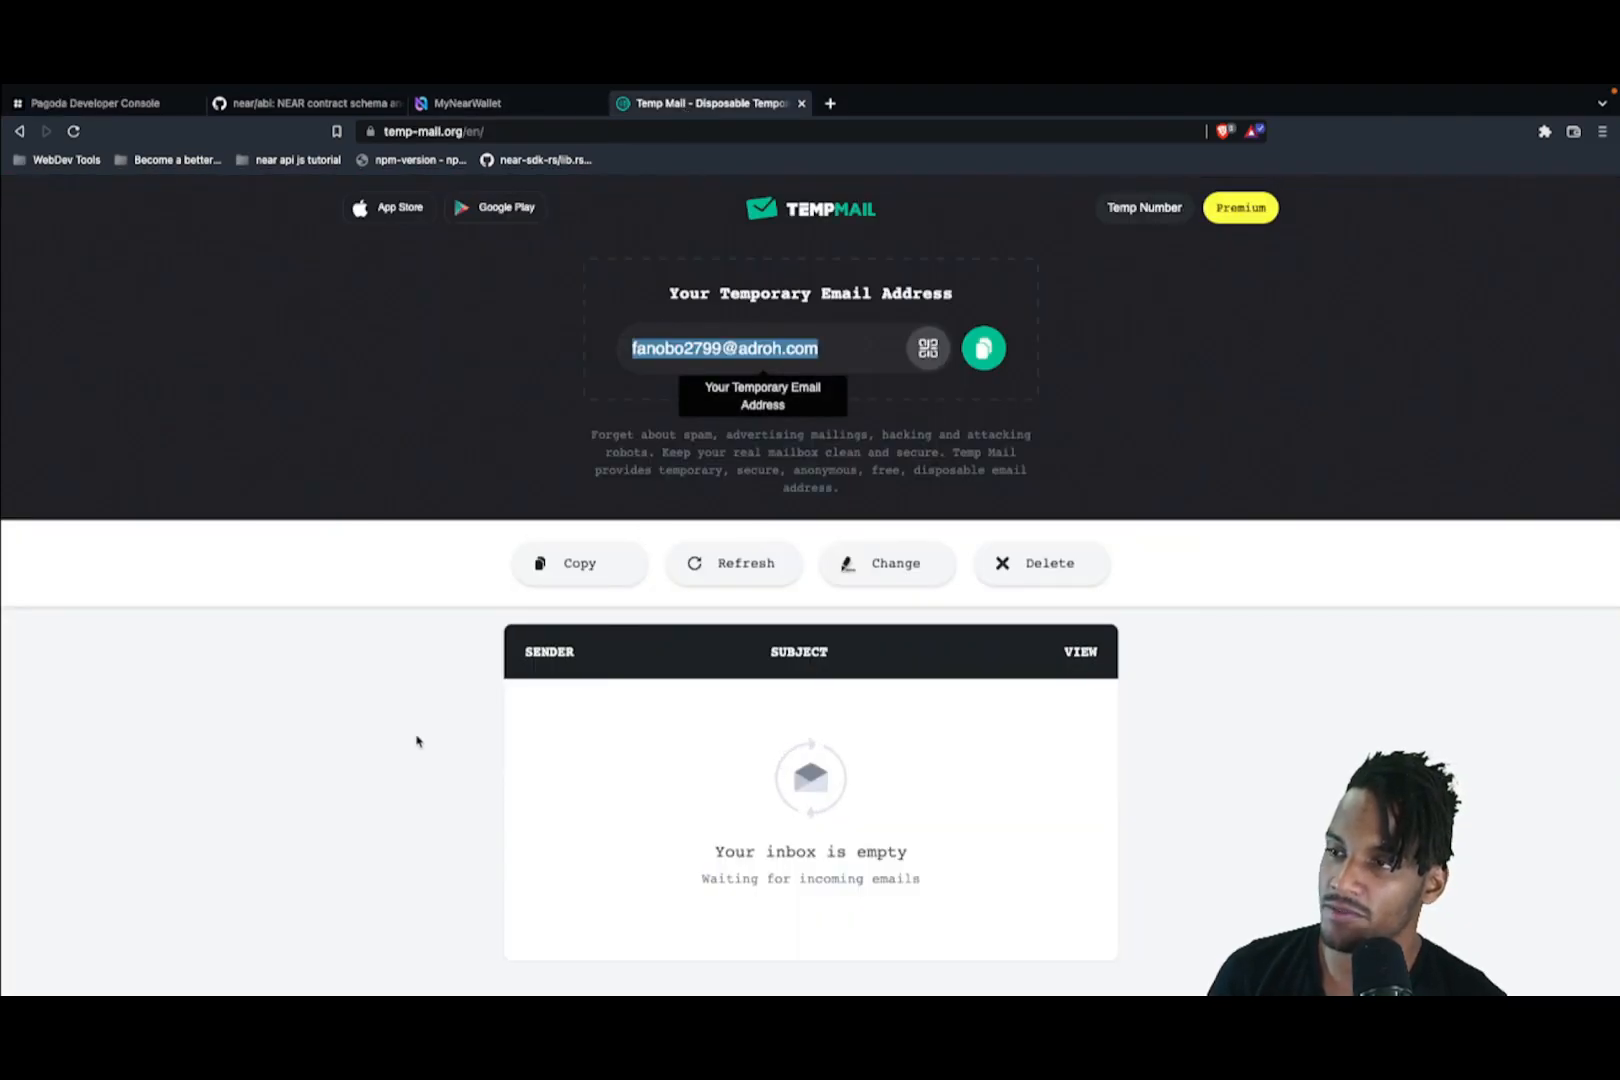
Step: Open the Pagoda Email Verification message in Temp Mail and follow its verification link
{"action": "scroll", "coordinate": [417, 740], "scroll_direction": "down", "scroll_amount": 1}
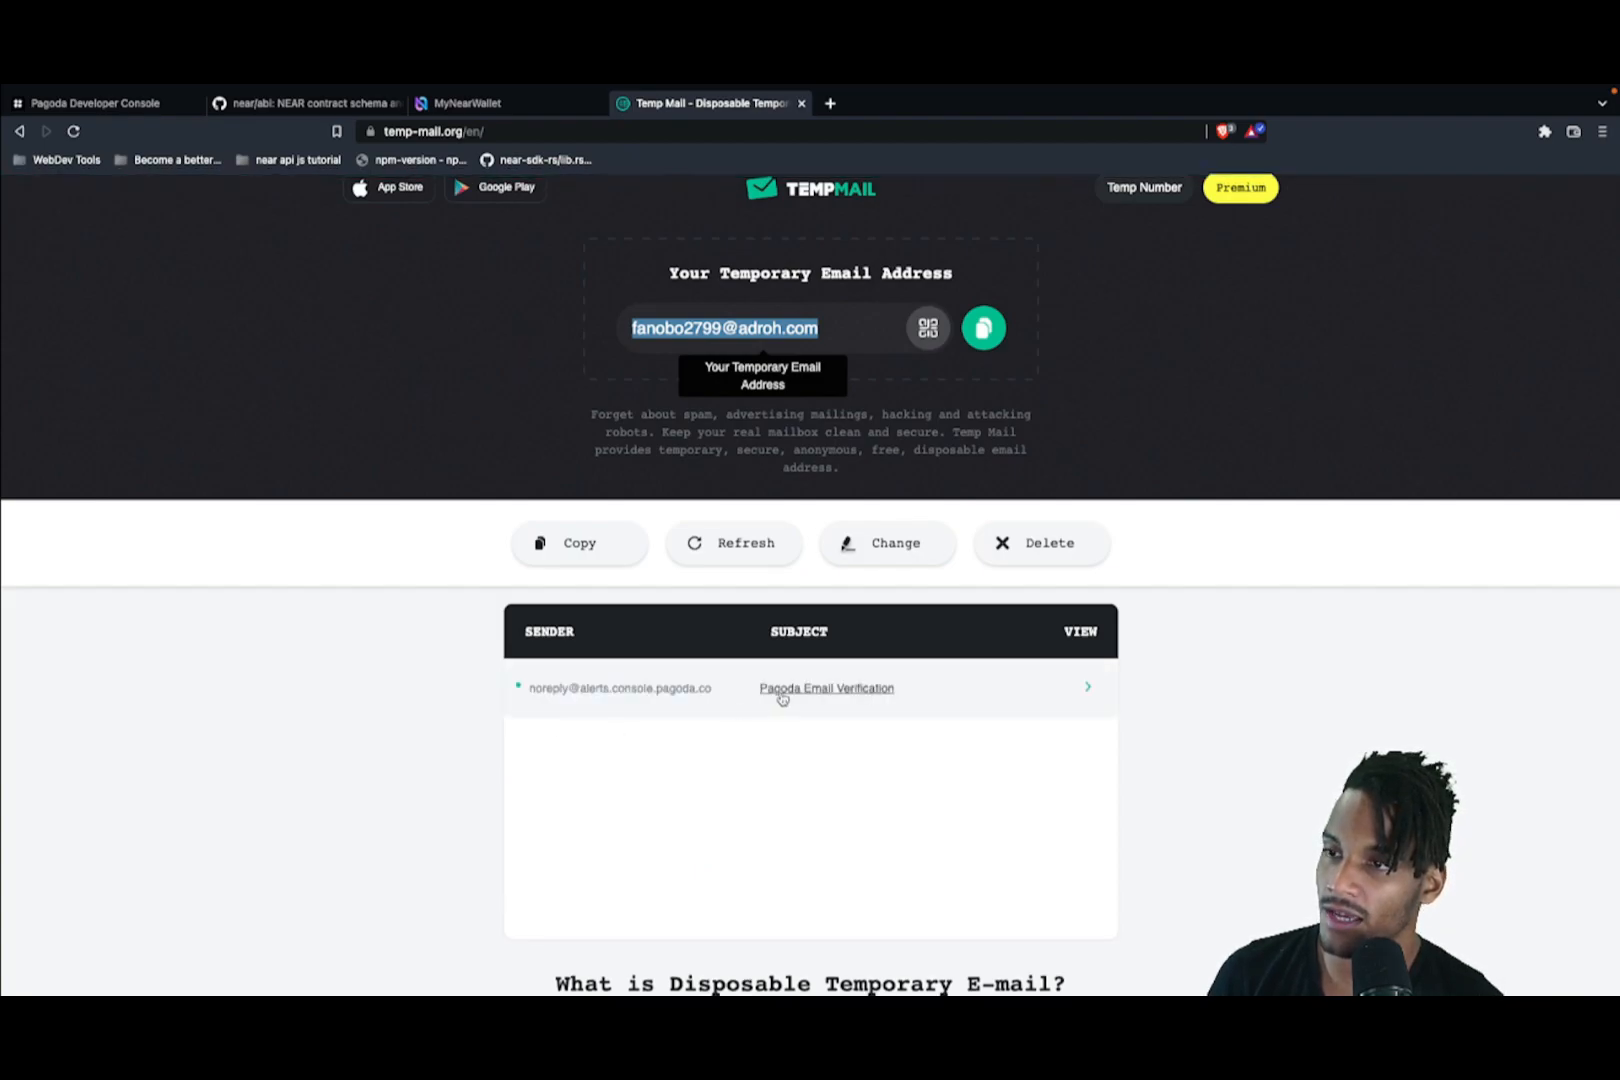
{"action": "left_click", "coordinate": [860, 690]}
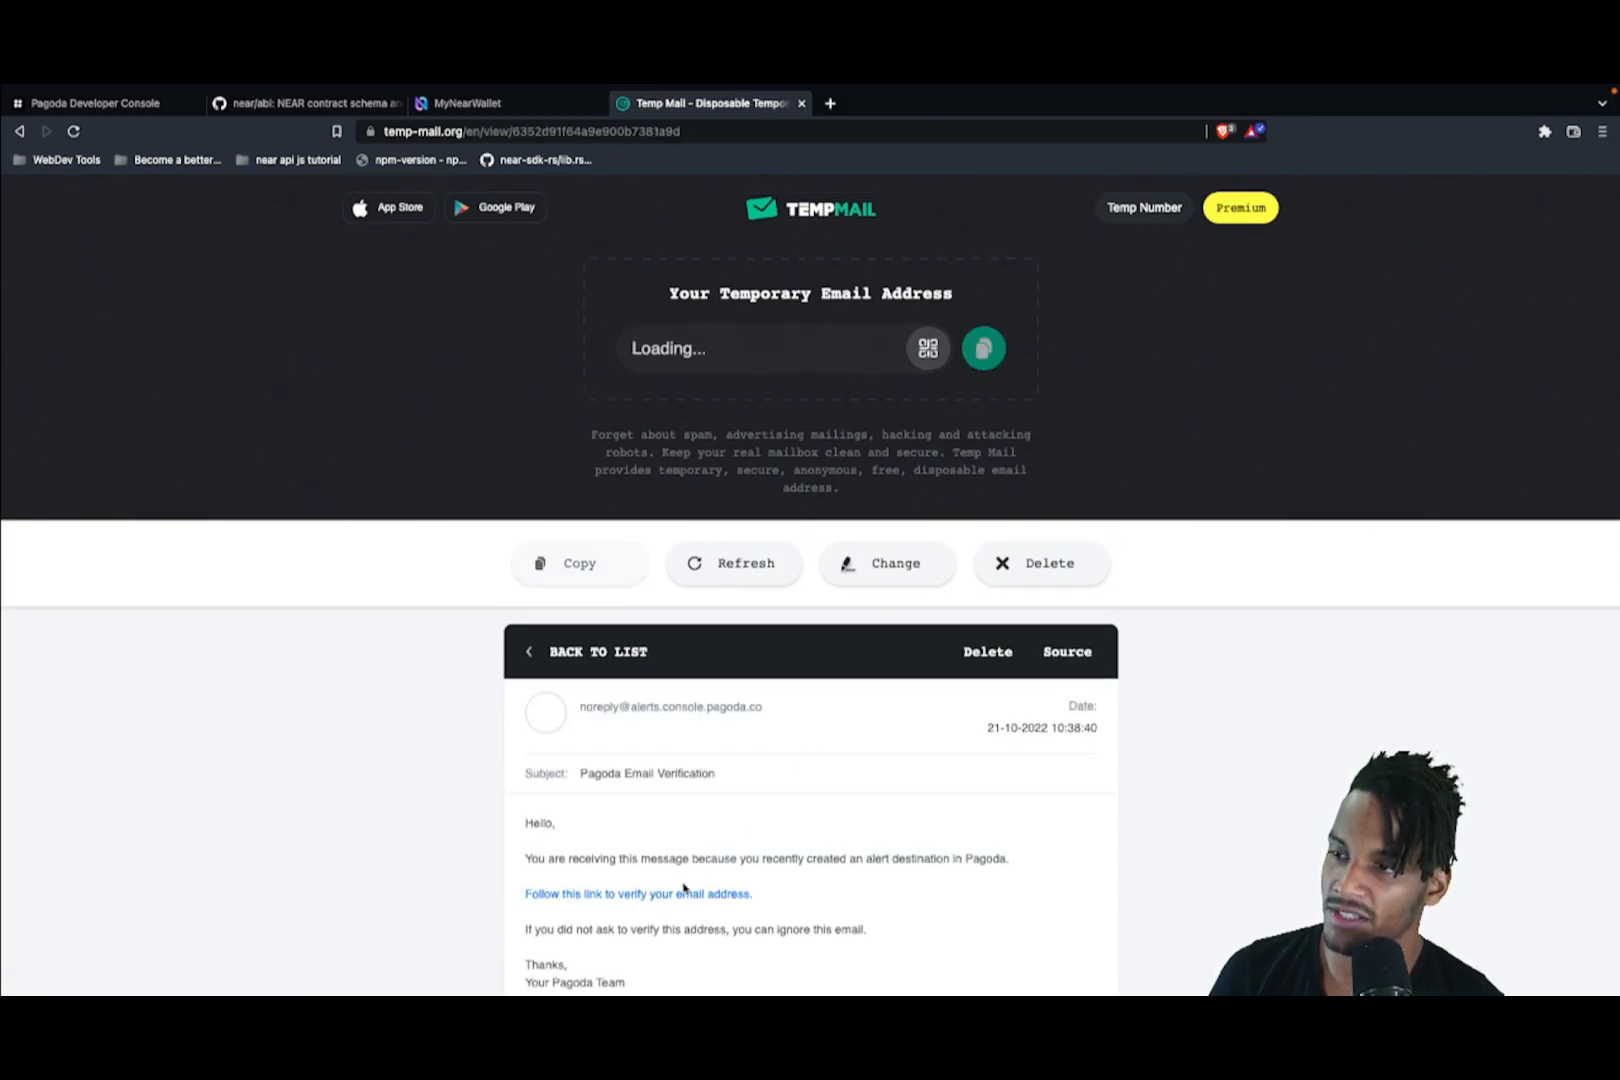
{"action": "left_click", "coordinate": [674, 896]}
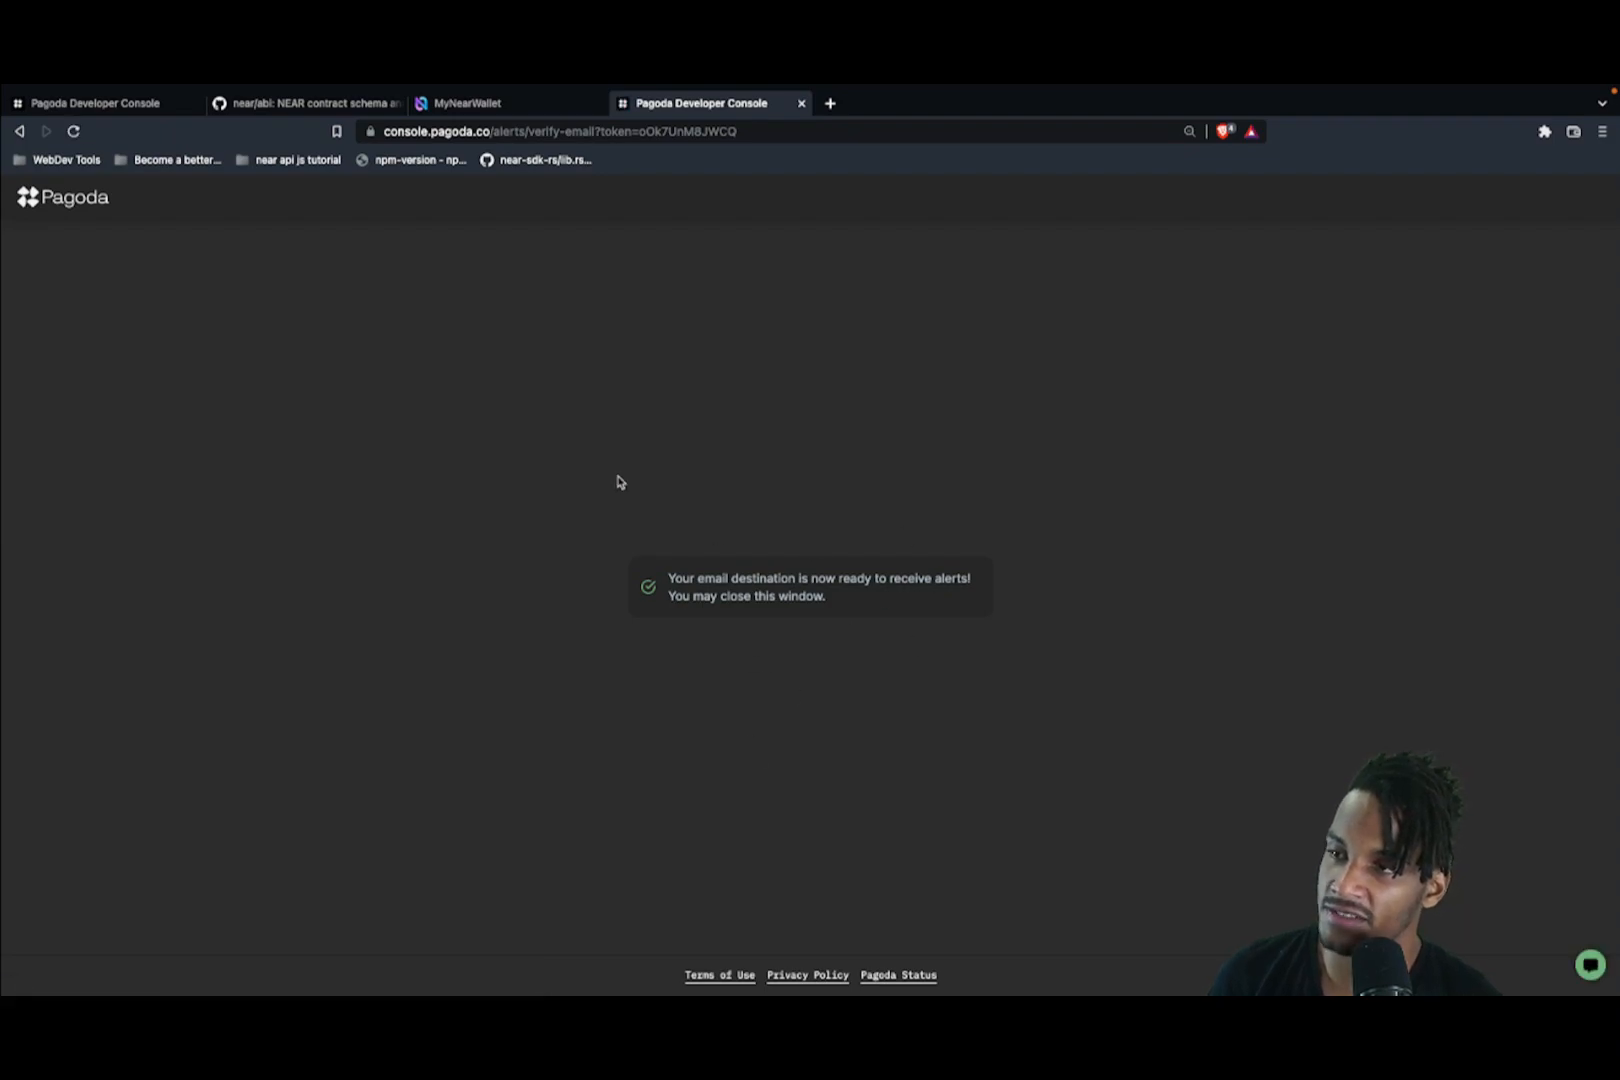
Step: Create the Successful Action alert for the NFT contract and go to the Contracts list
{"action": "left_click", "coordinate": [92, 108]}
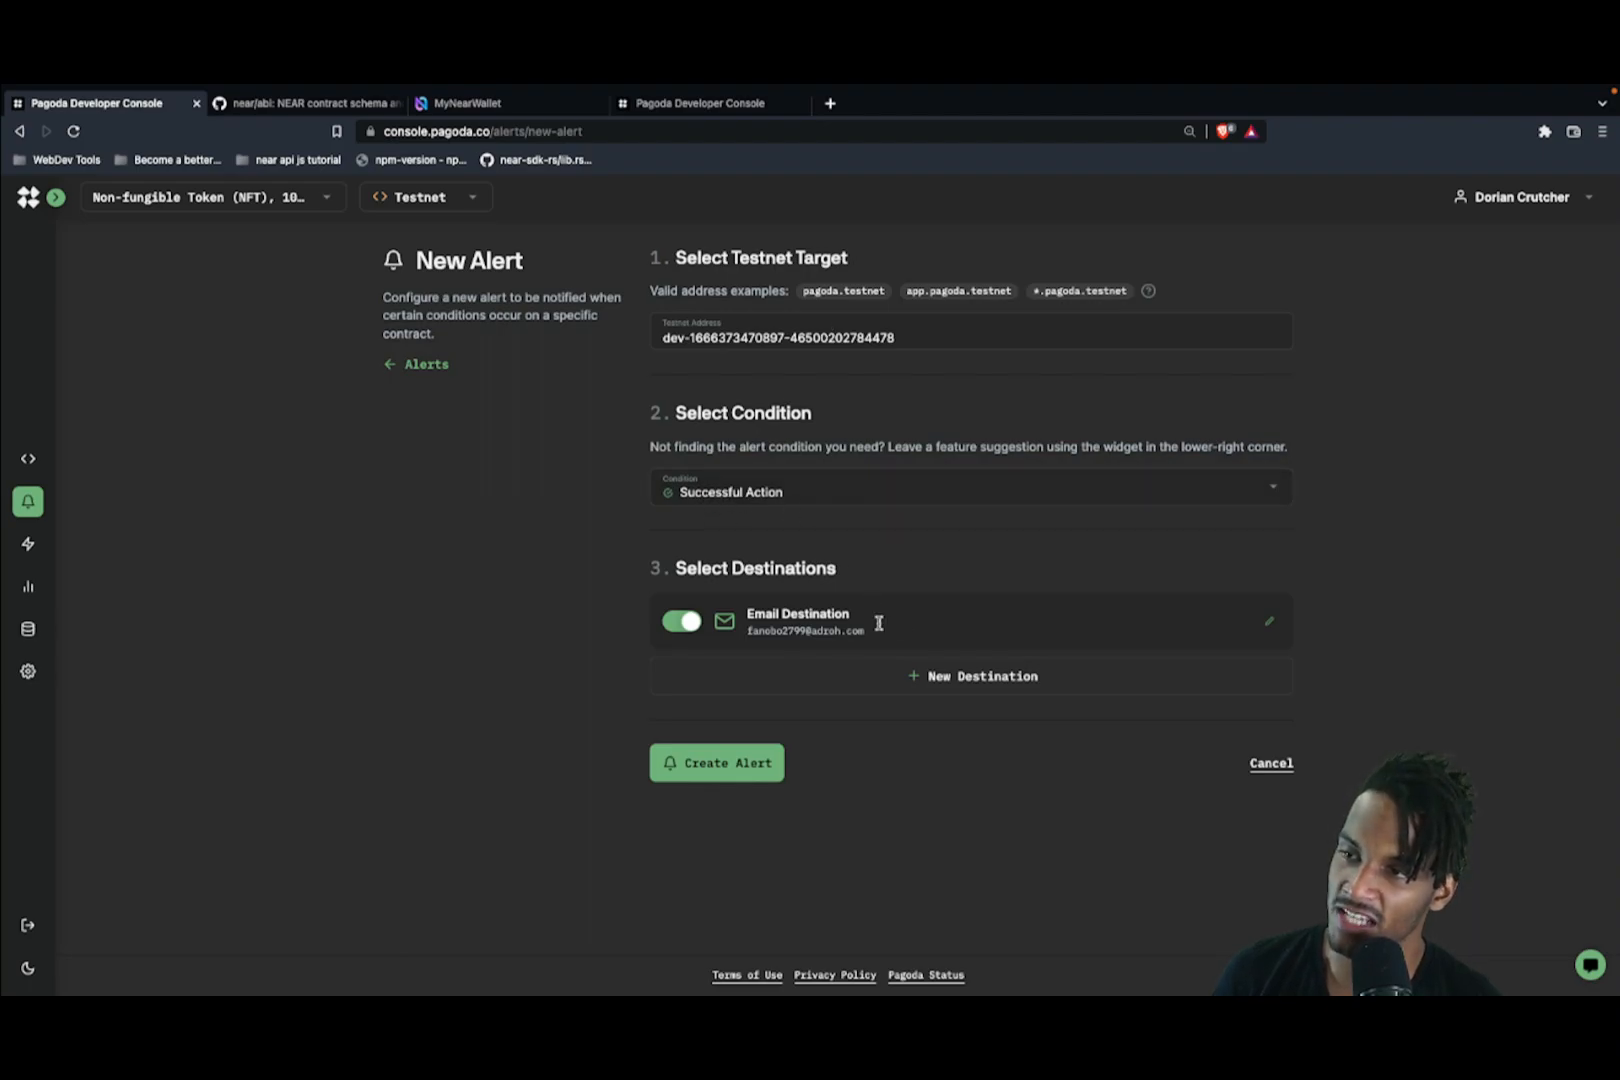
{"action": "left_click", "coordinate": [718, 760]}
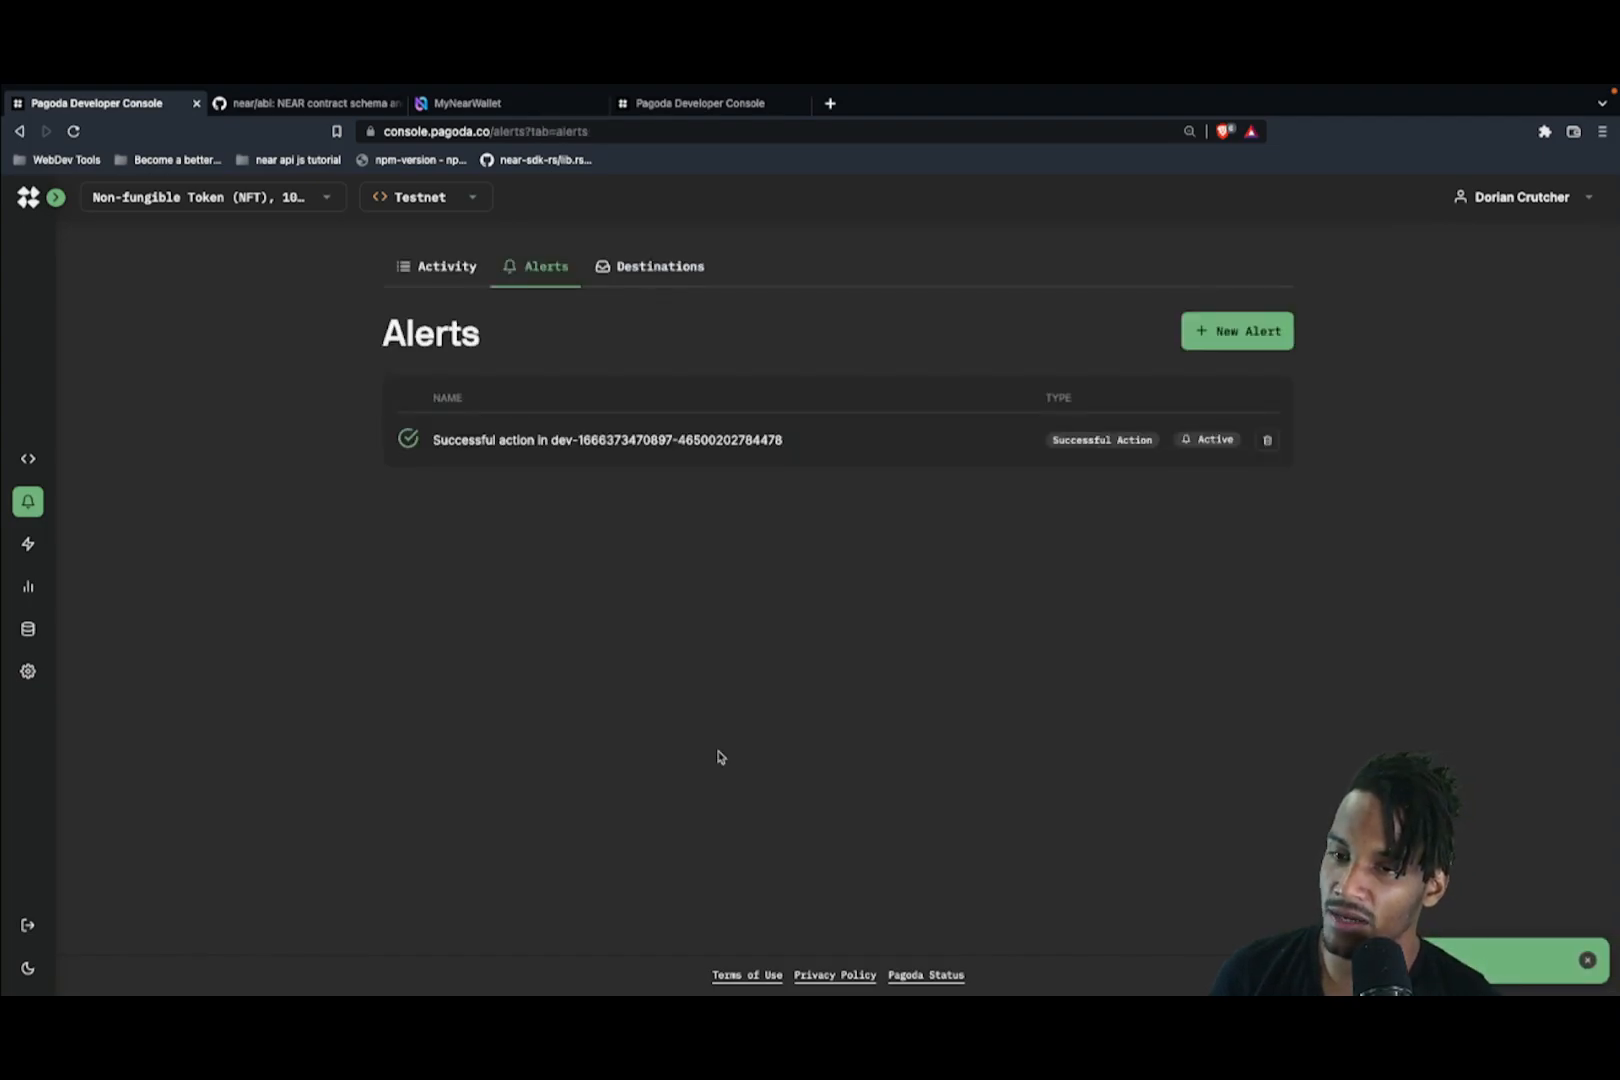
{"action": "mouse_move", "coordinate": [8, 585]}
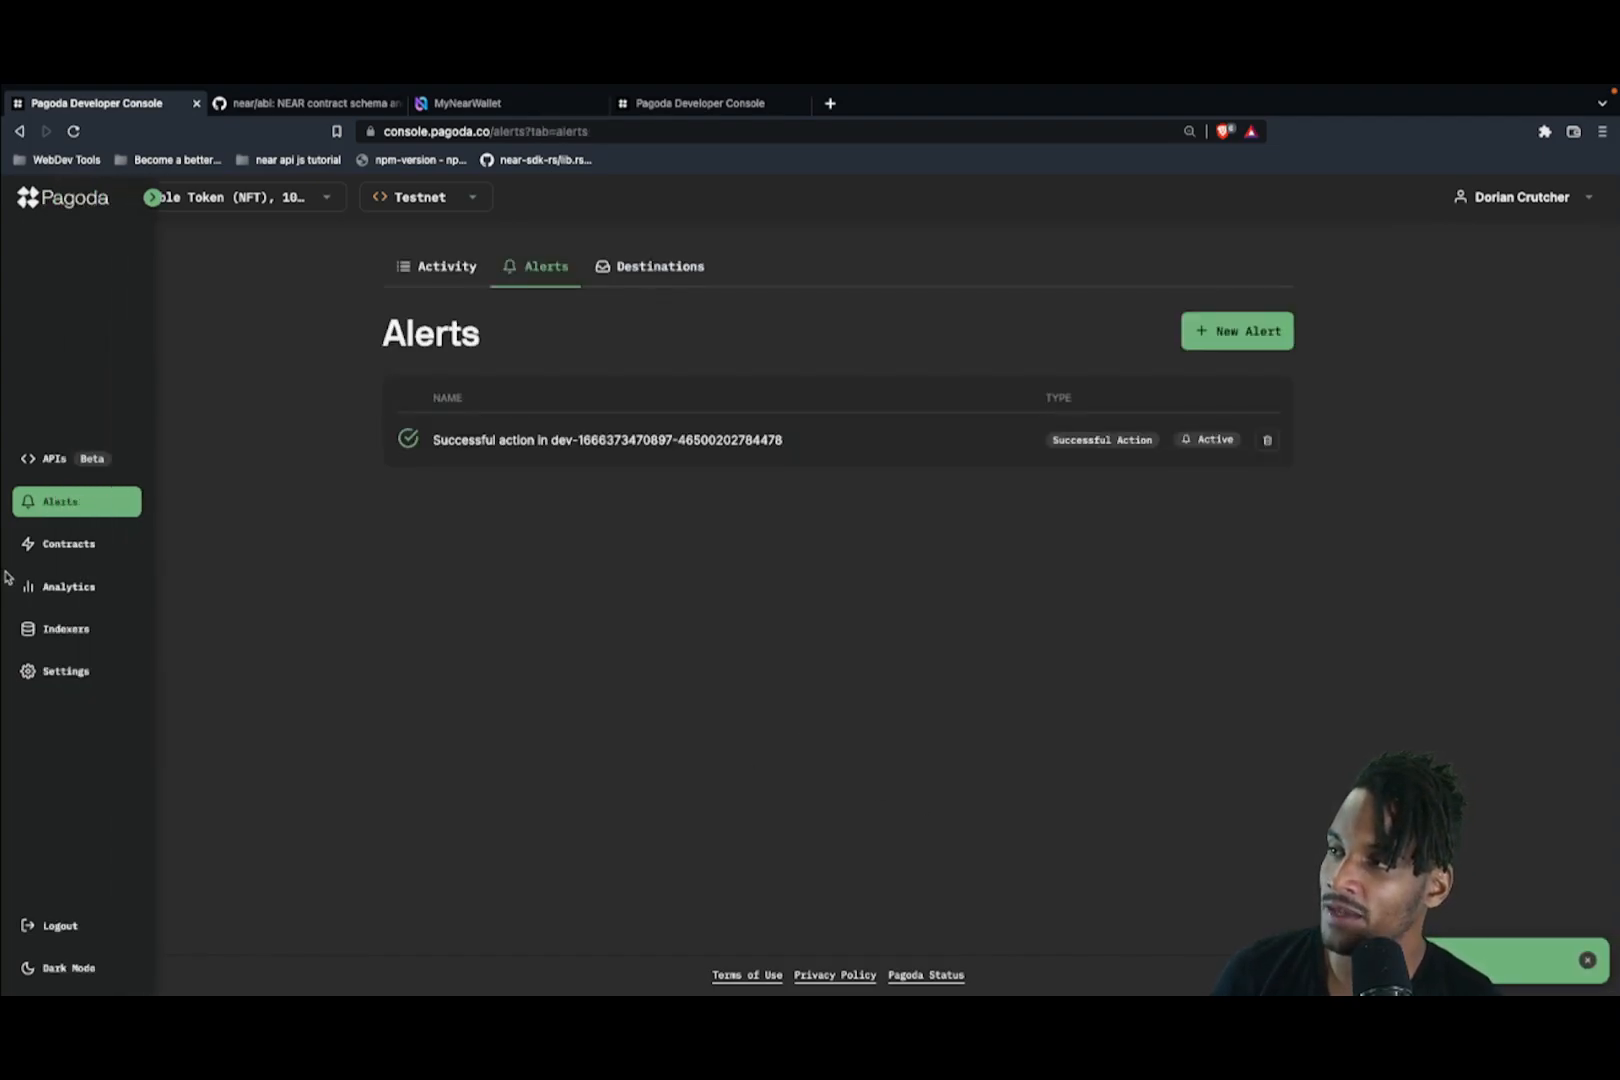
{"action": "left_click", "coordinate": [87, 552]}
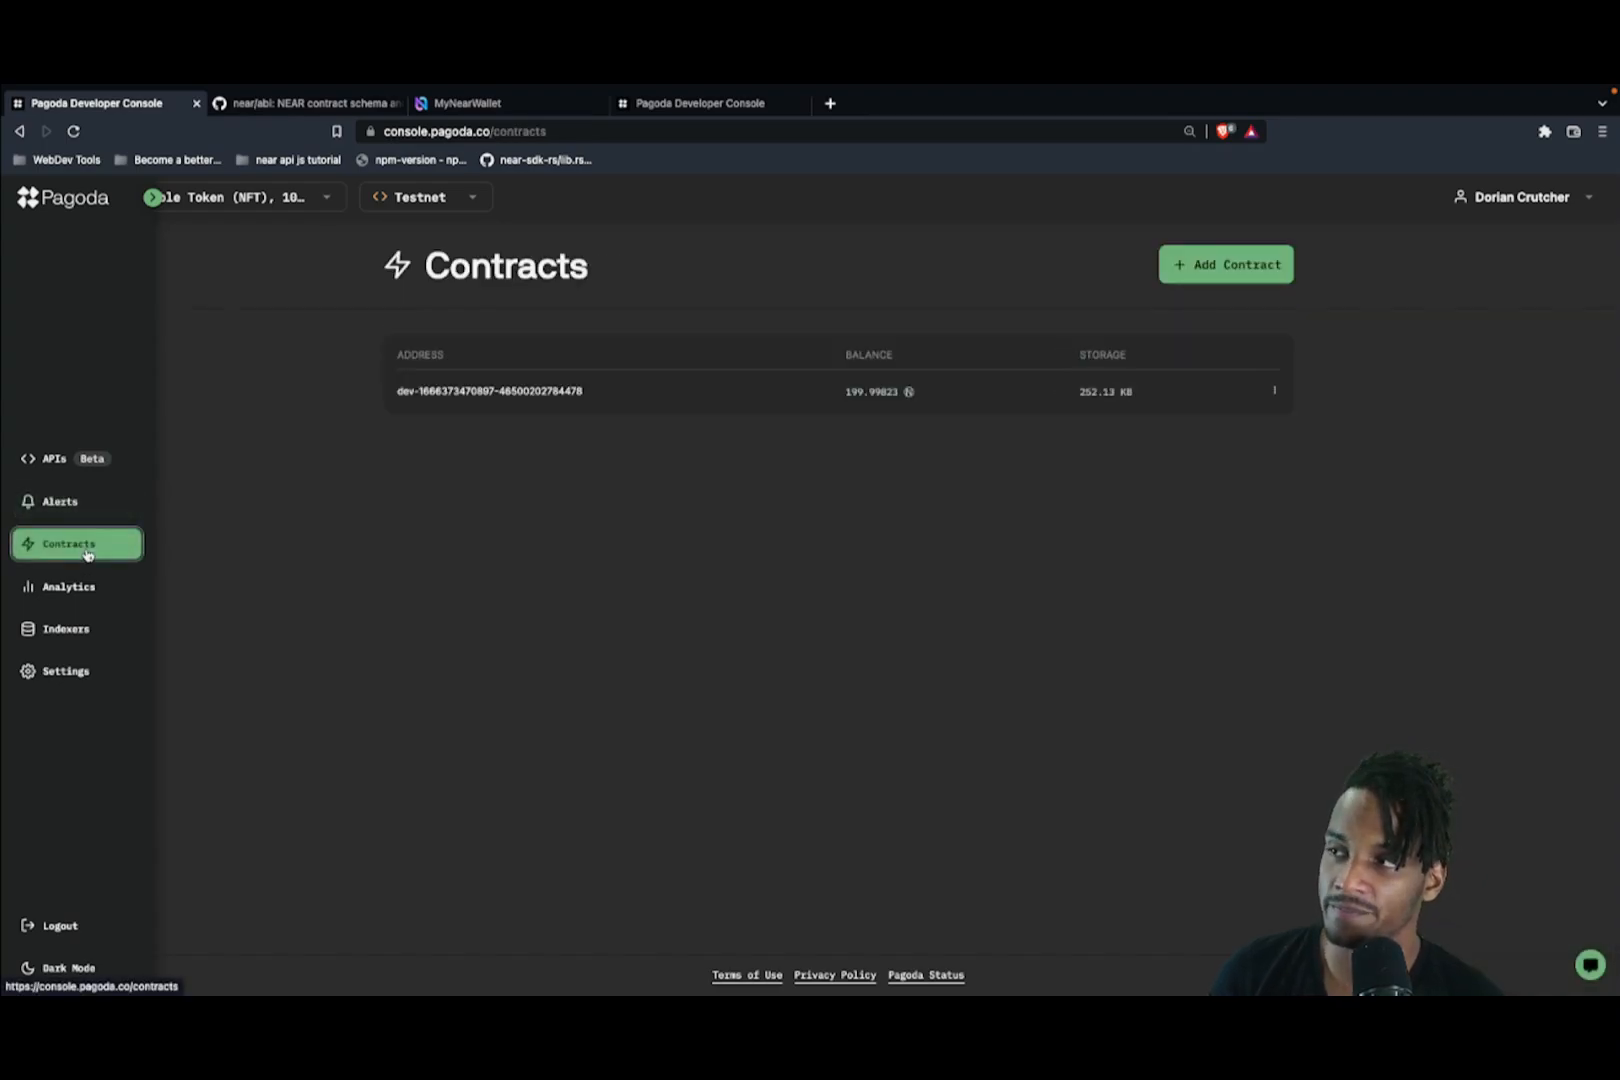
Step: Prepare an nft_mint call with token_id 1, the connected account as receiver, and {} metadata
{"action": "left_click", "coordinate": [483, 393]}
{"action": "left_click", "coordinate": [865, 295]}
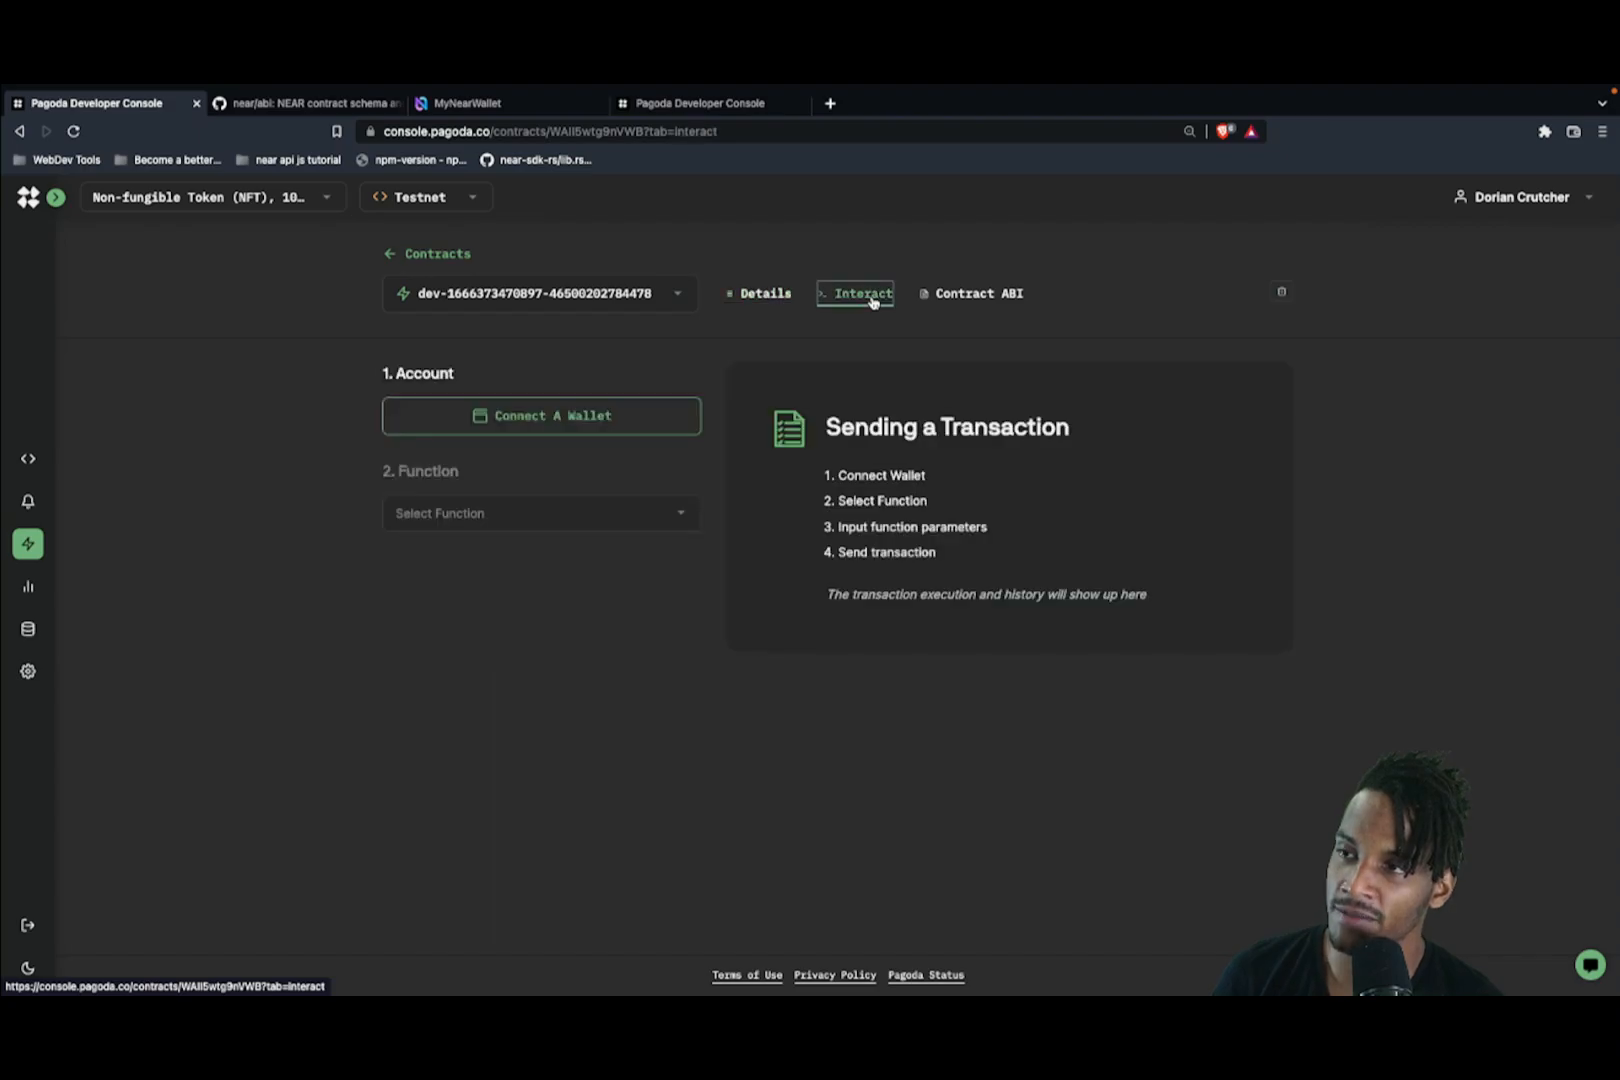
{"action": "left_click", "coordinate": [508, 504]}
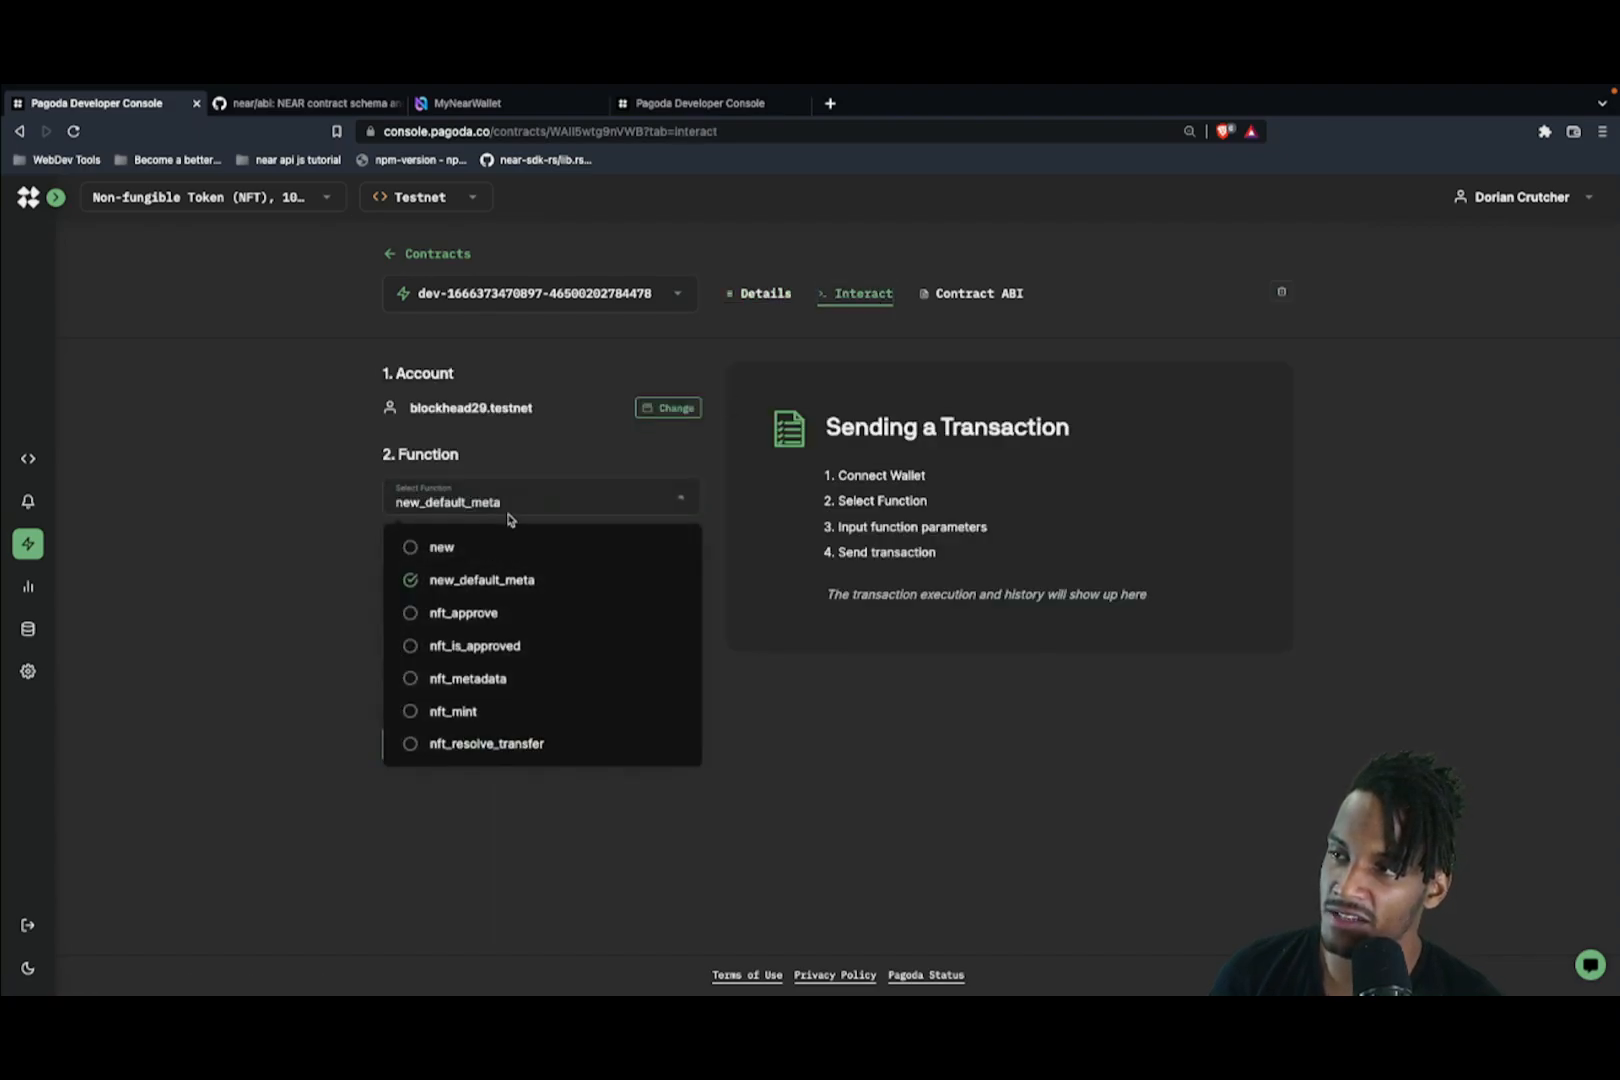
{"action": "left_click", "coordinate": [482, 709]}
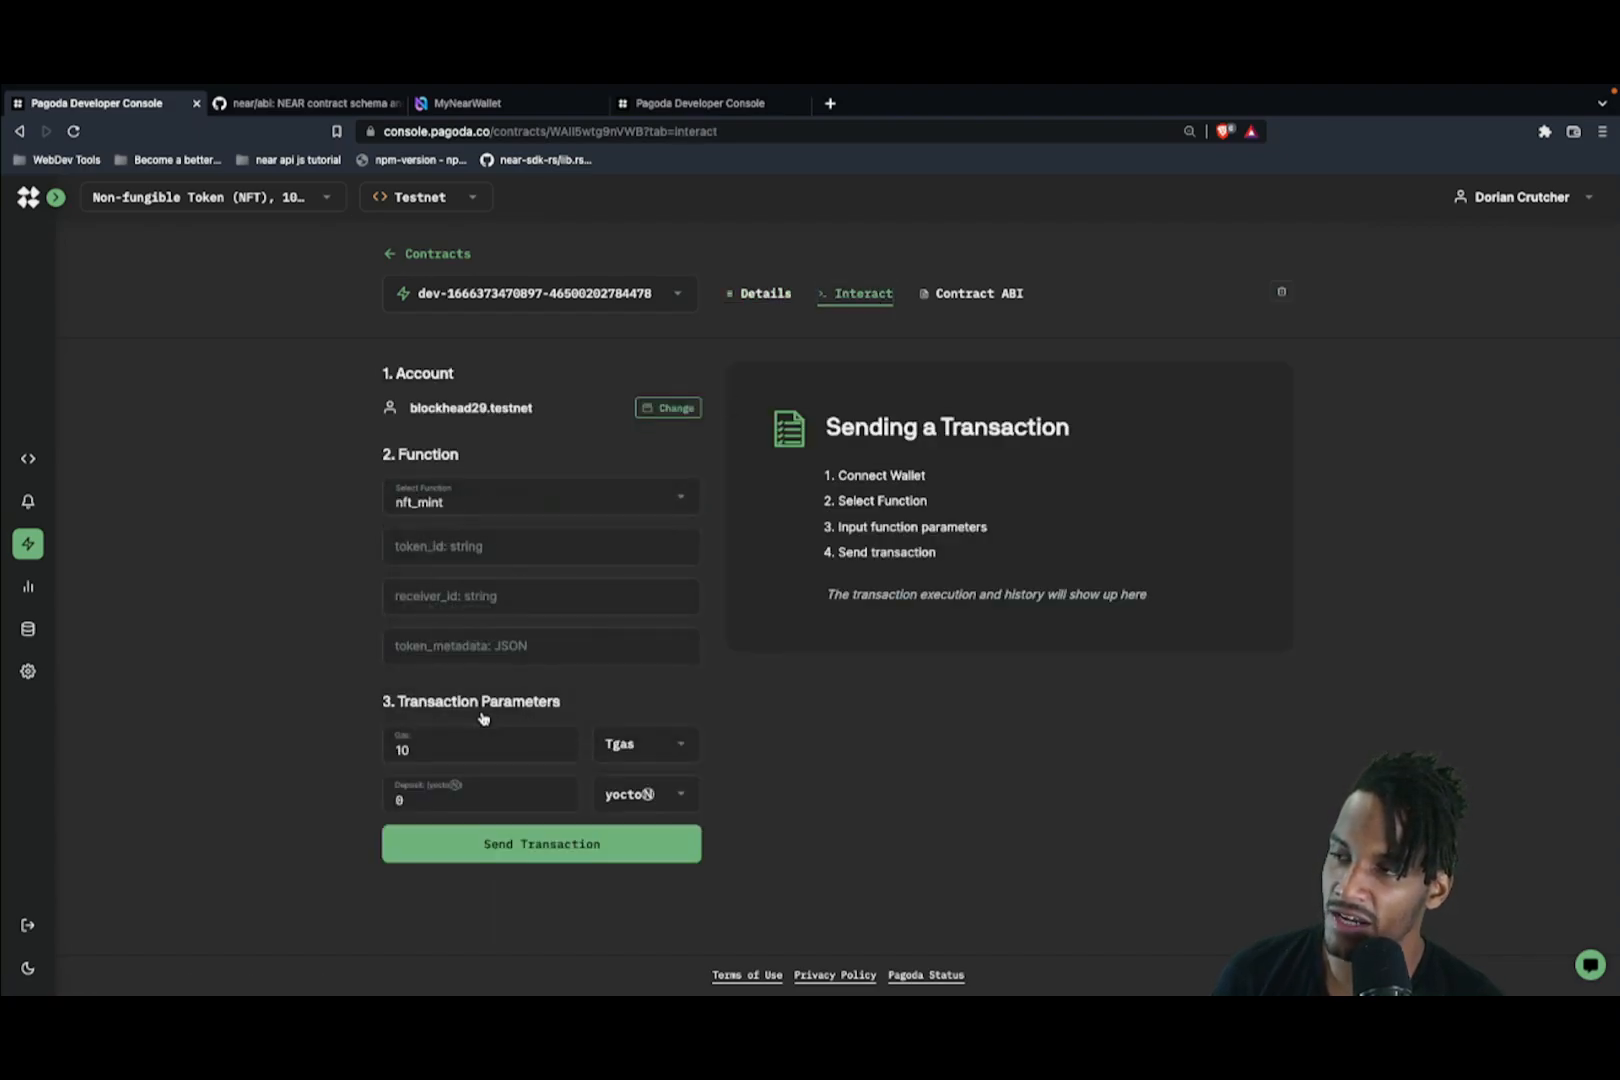
{"action": "left_click", "coordinate": [481, 552]}
{"action": "type", "text": "1"}
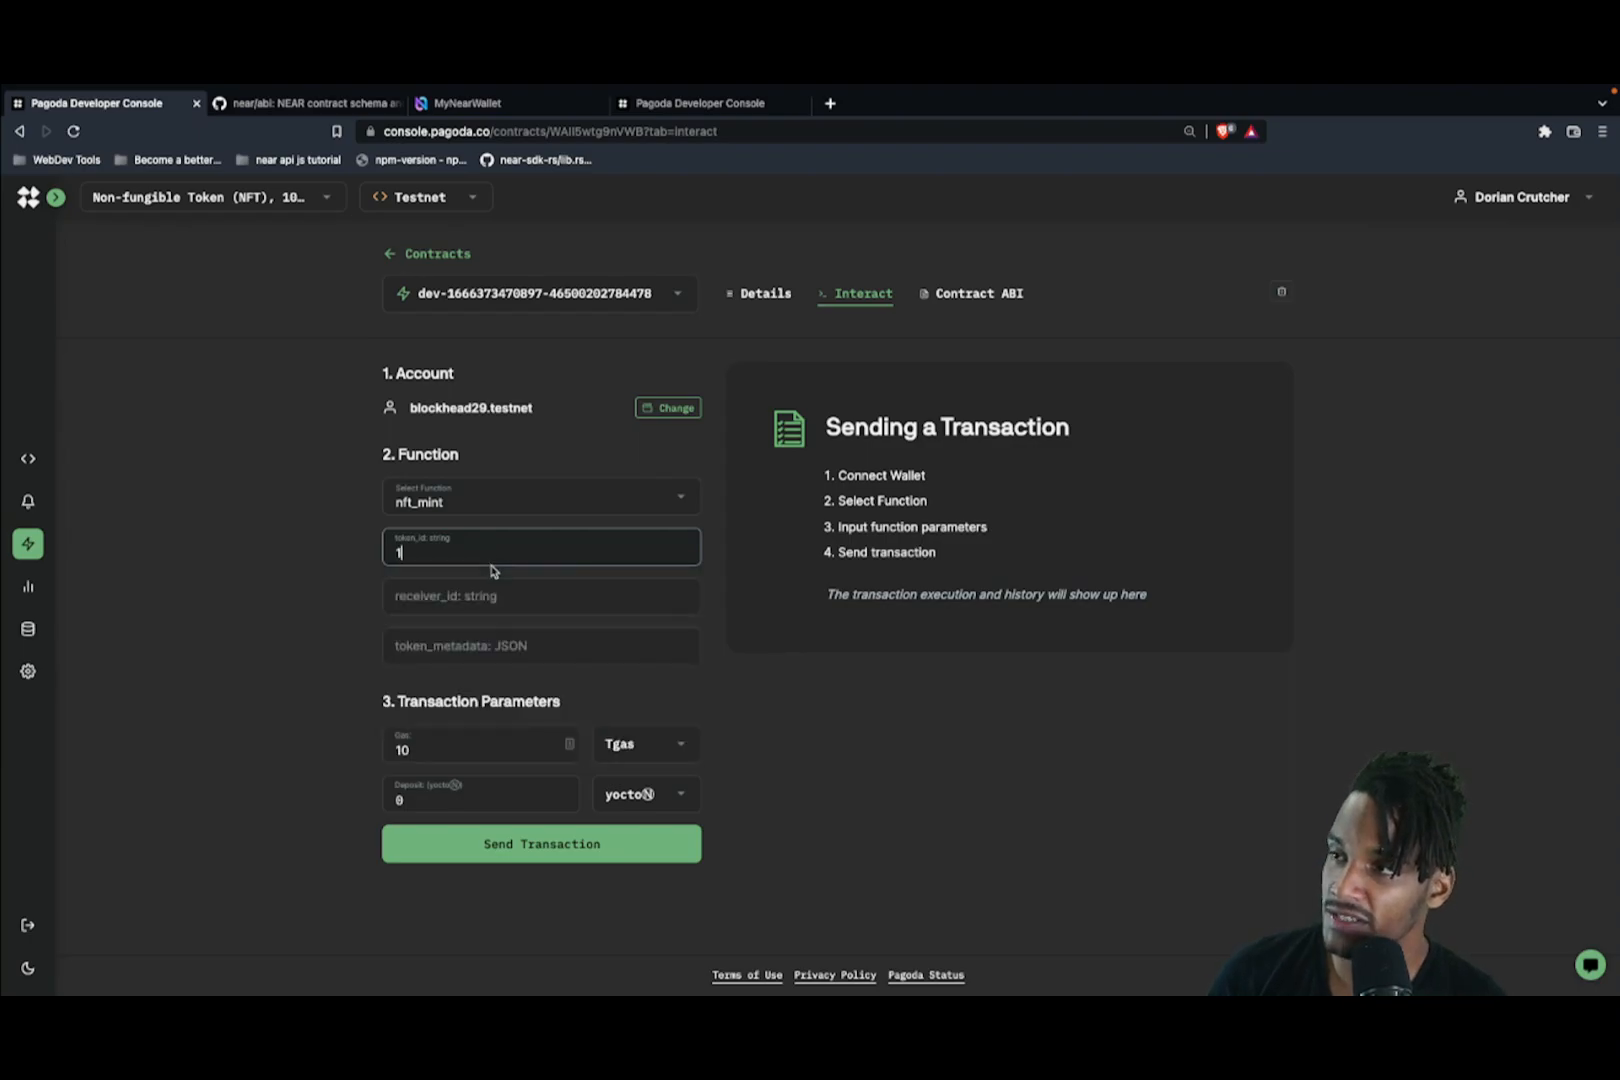
{"action": "left_click", "coordinate": [495, 603]}
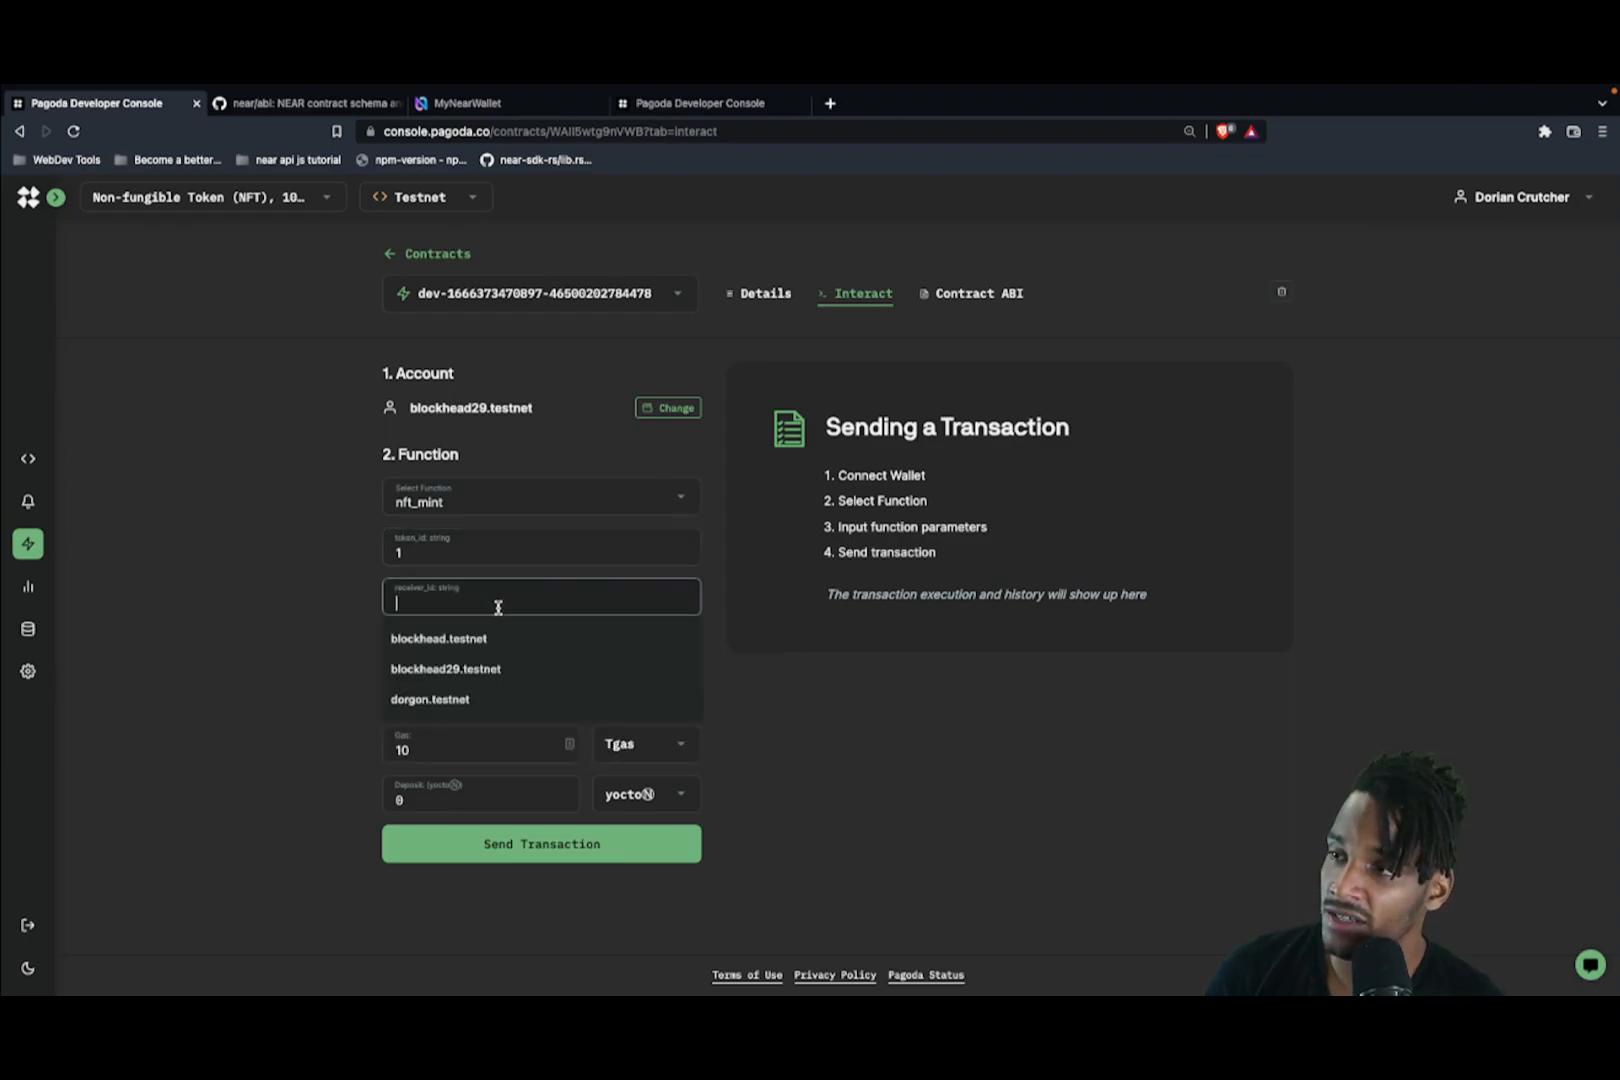
{"action": "left_click", "coordinate": [496, 668]}
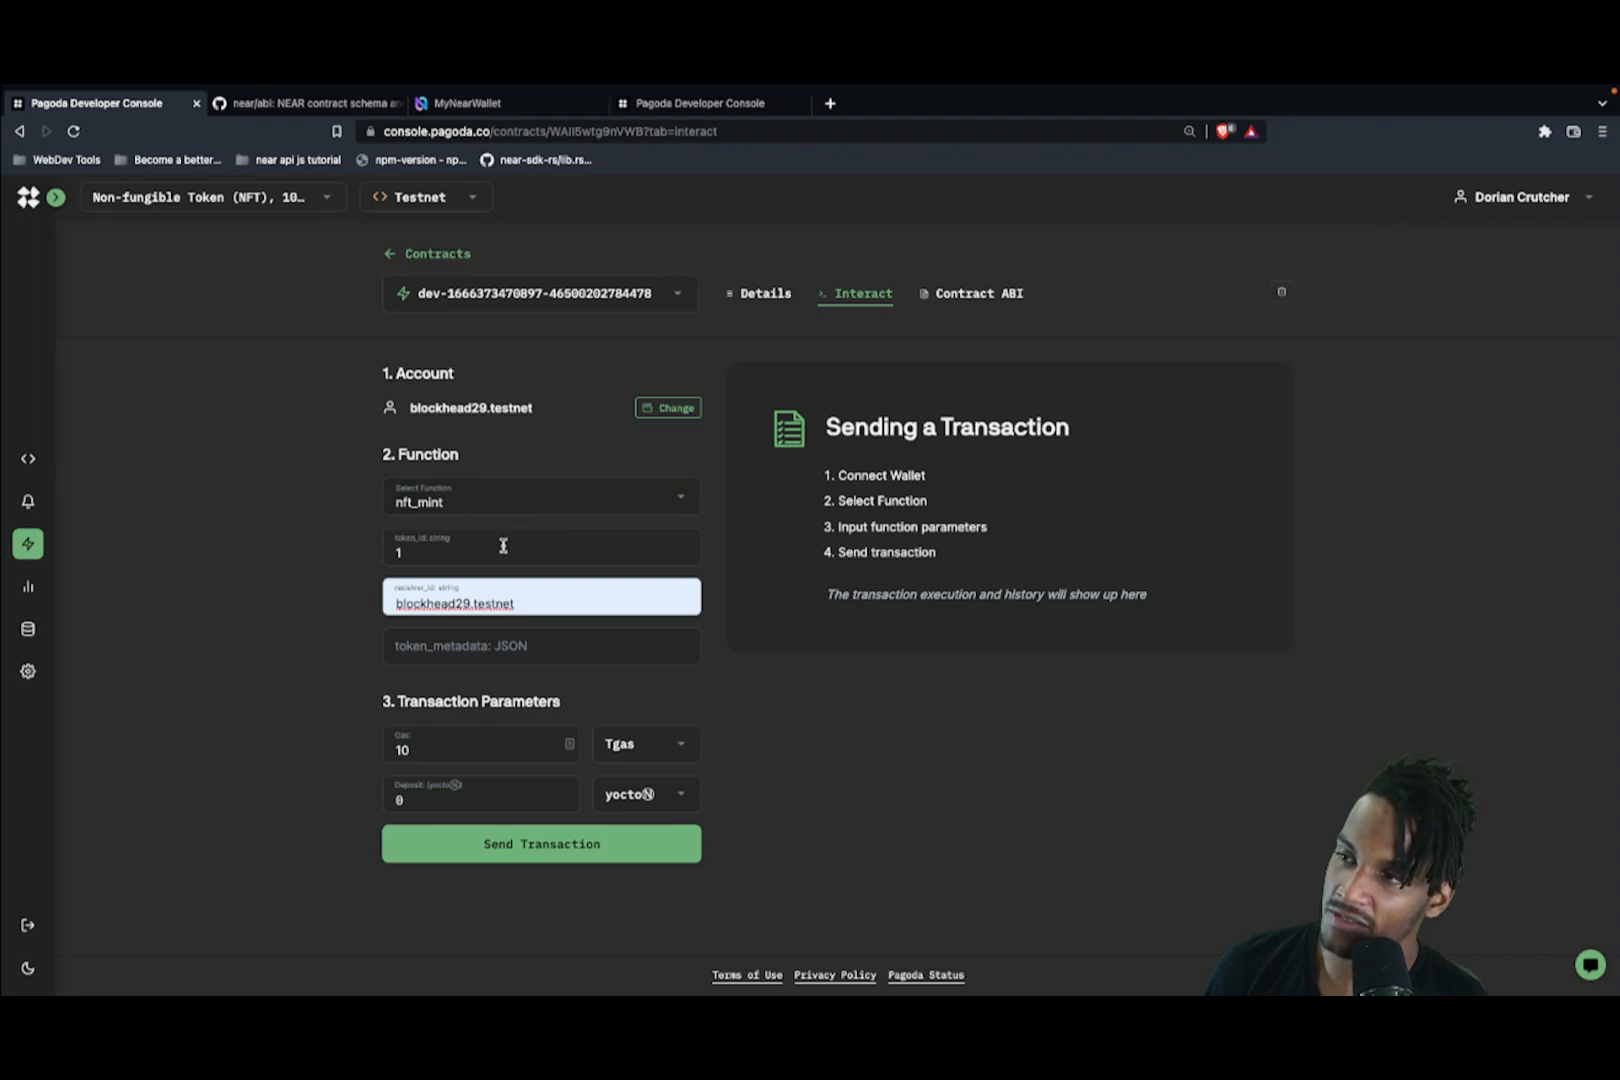
{"action": "left_click", "coordinate": [522, 646]}
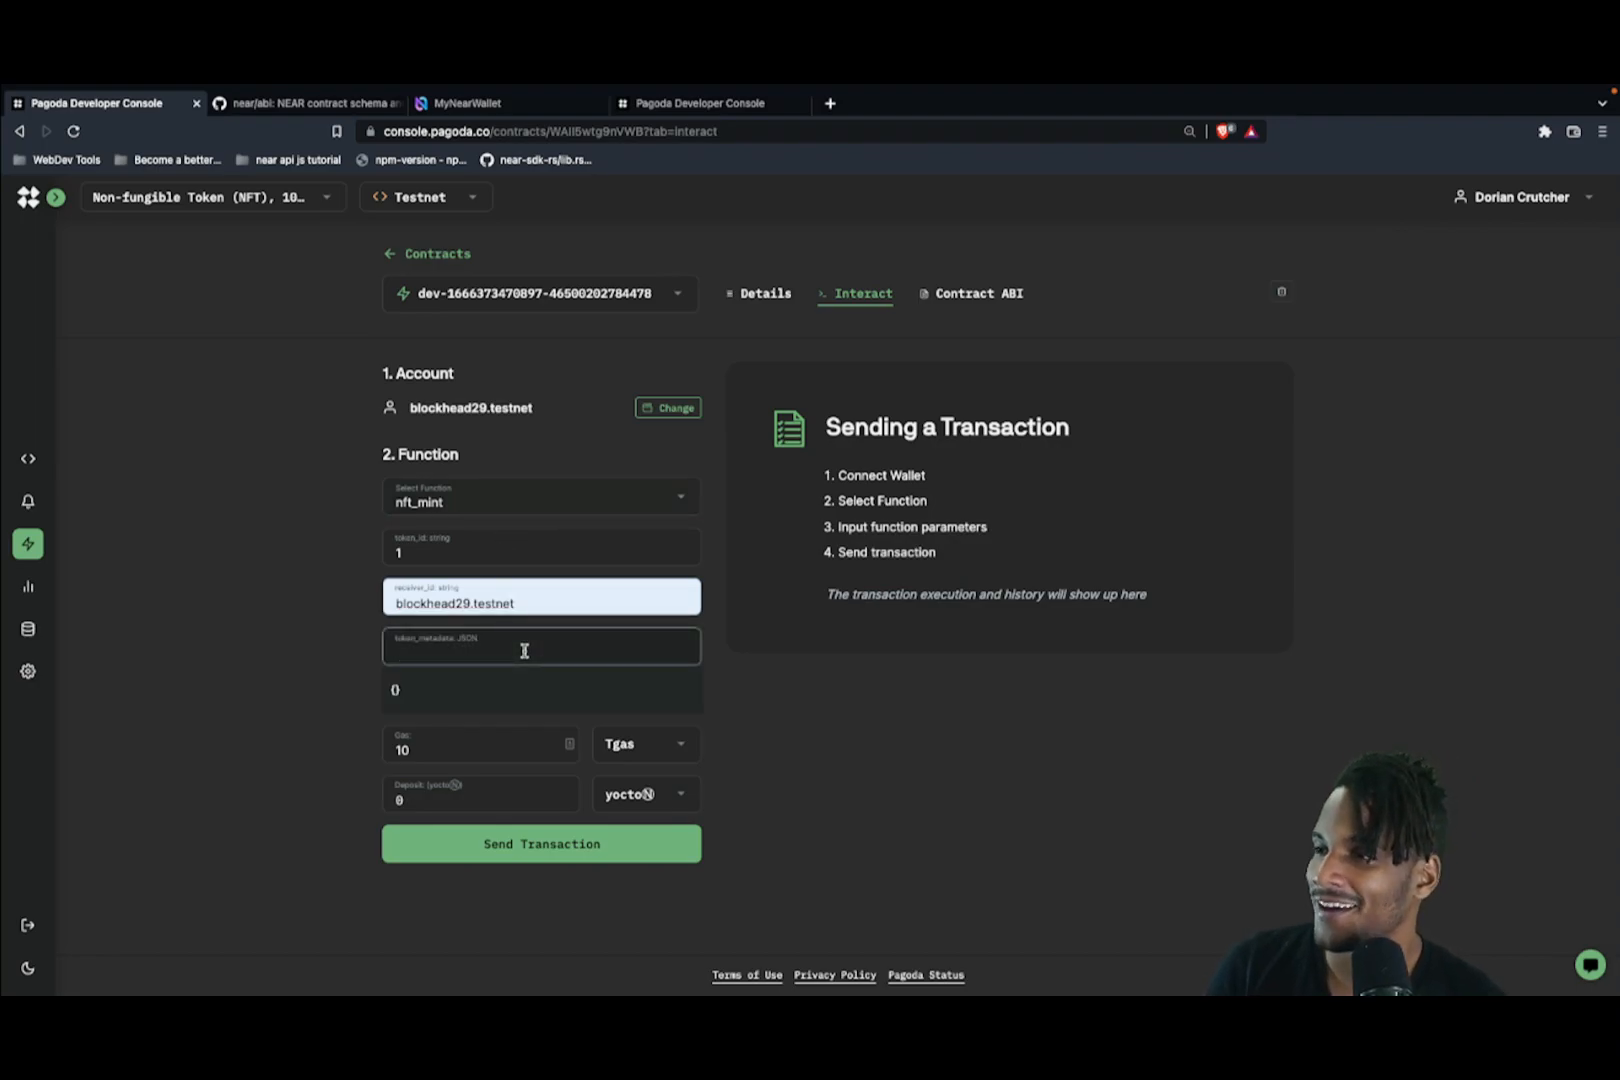
{"action": "left_click", "coordinate": [441, 690]}
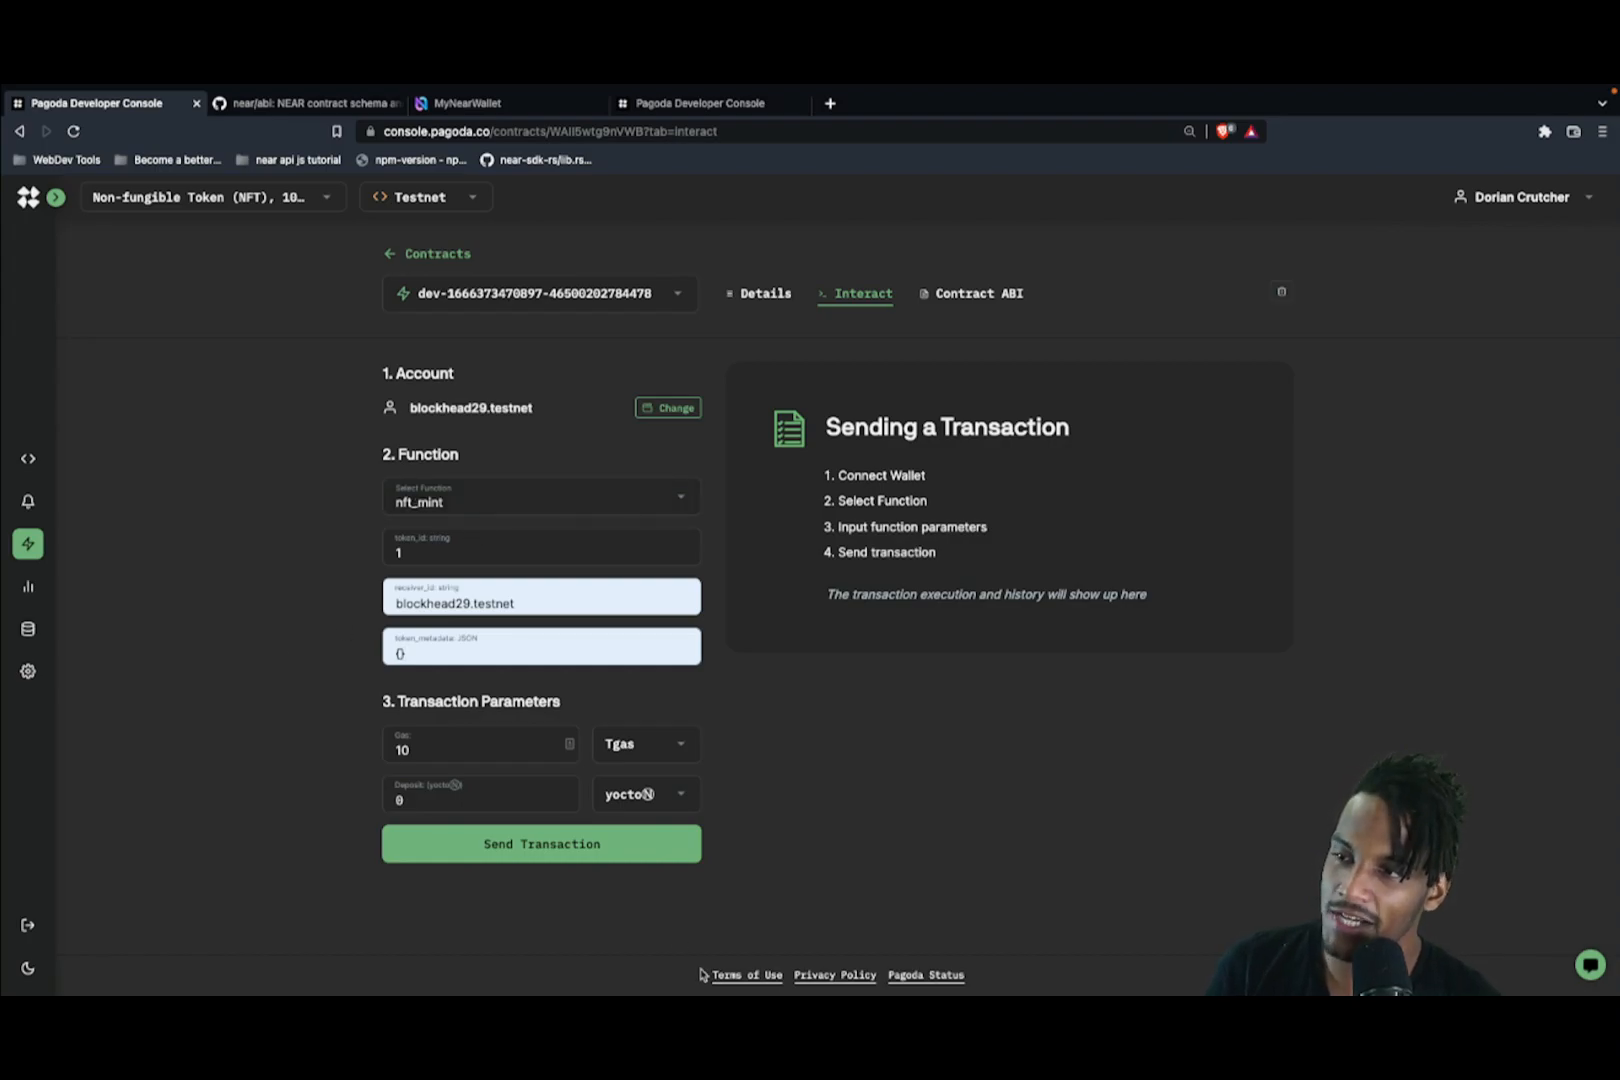
Step: Set the deposit to 1 NEAR and send the nft_mint transaction
{"action": "left_click", "coordinate": [670, 797]}
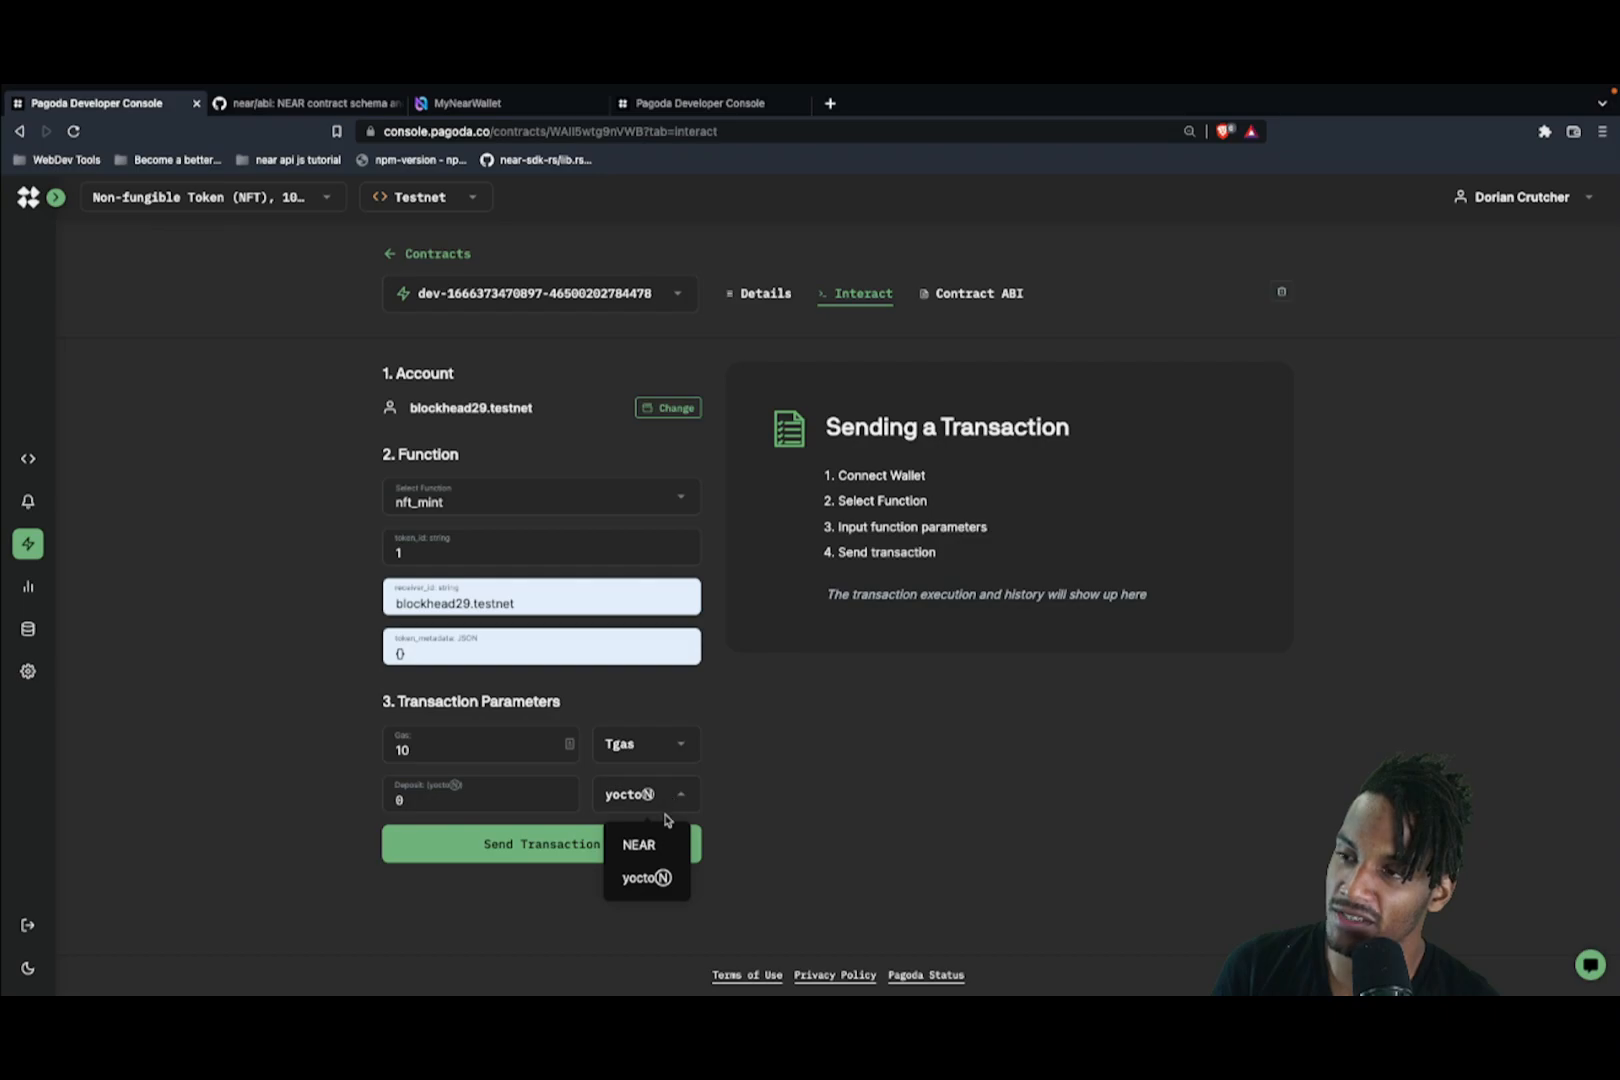
{"action": "left_click", "coordinate": [664, 846]}
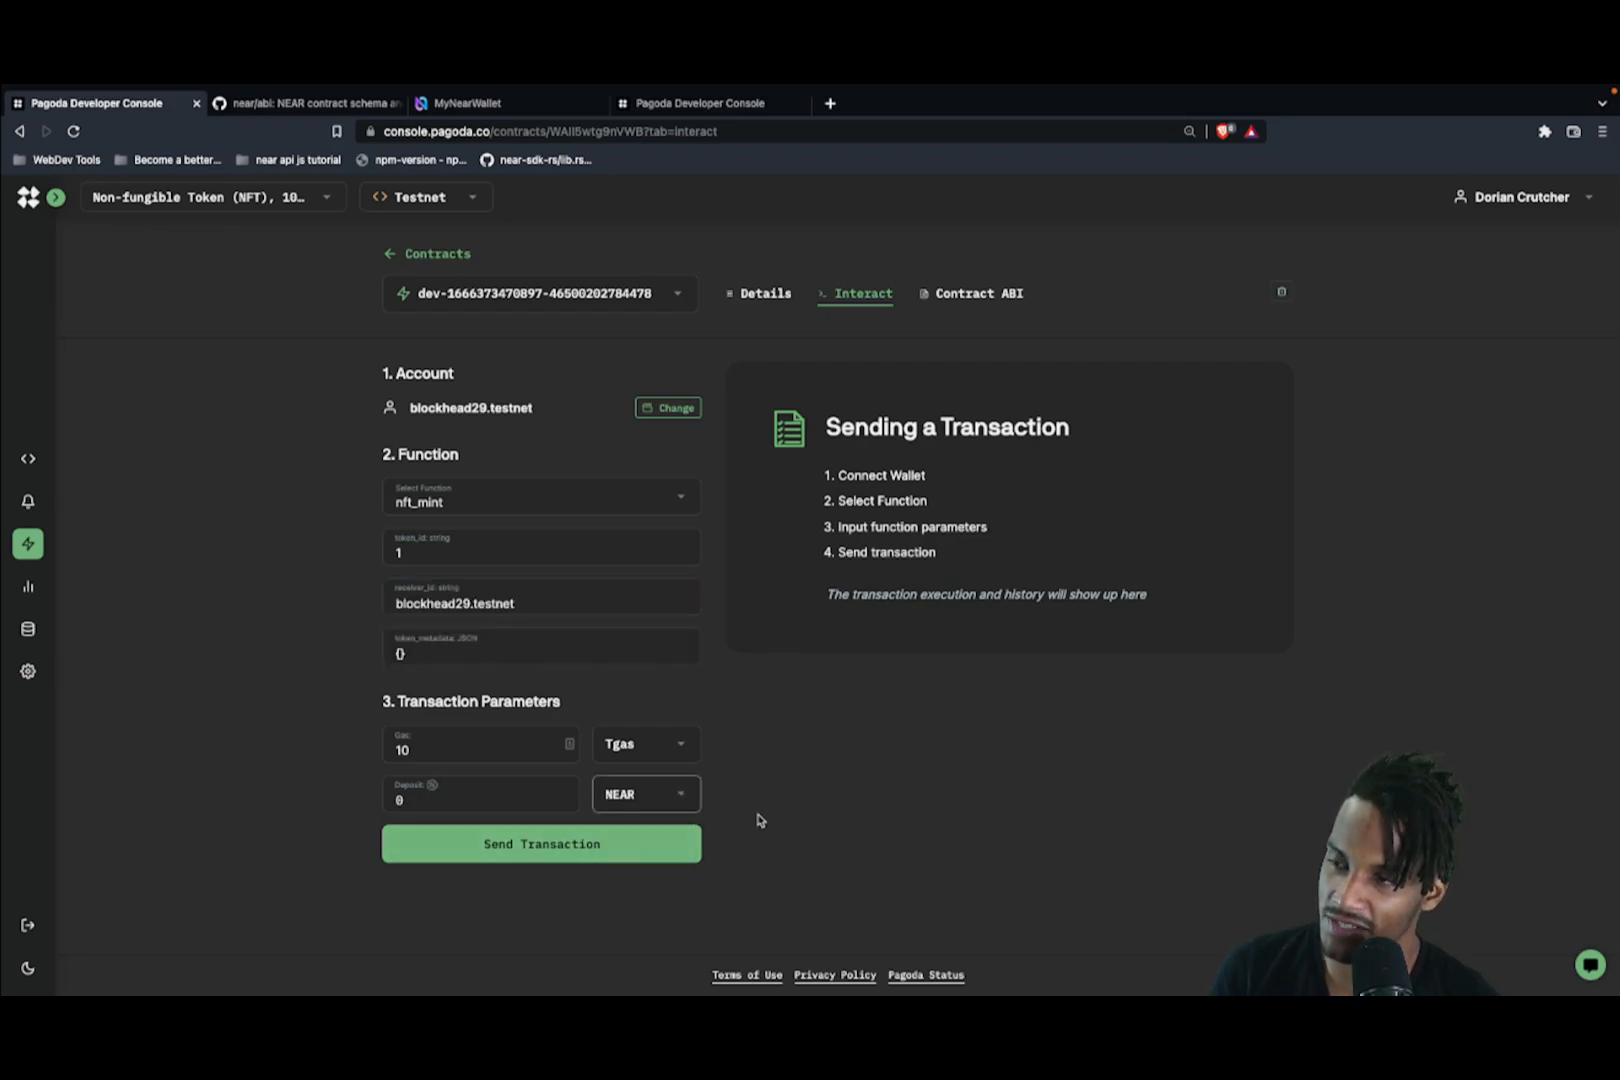
{"action": "left_click", "coordinate": [541, 798]}
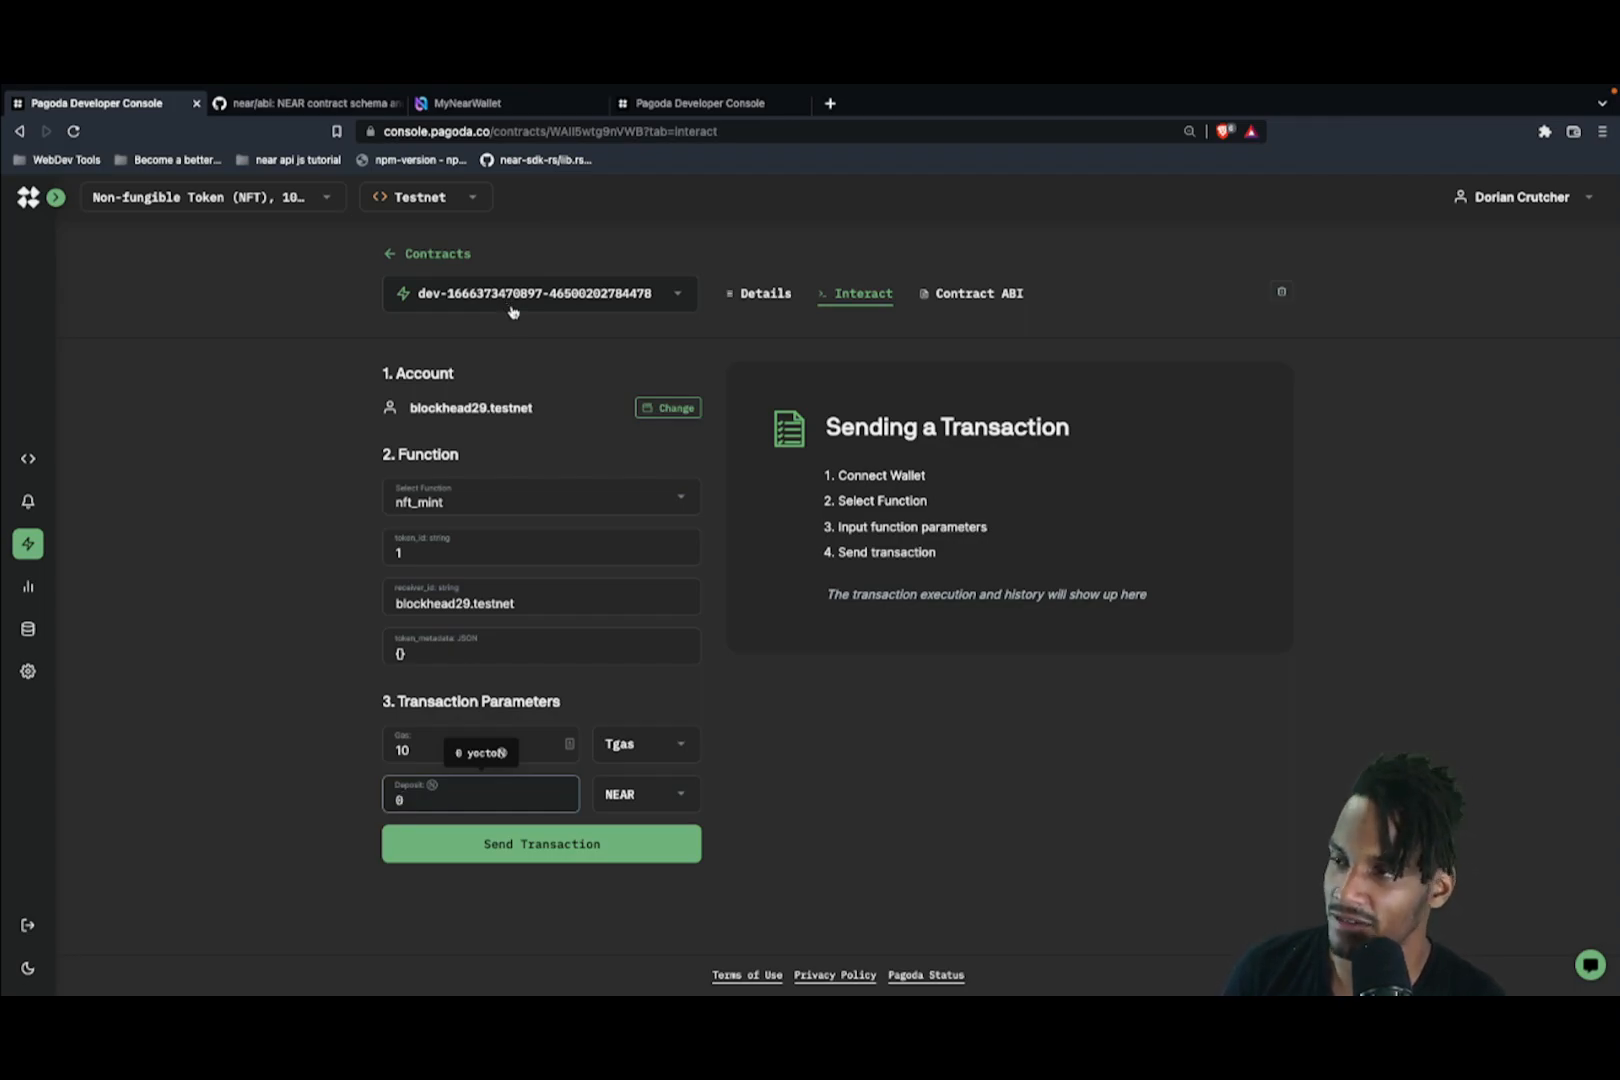
{"action": "double_click", "coordinate": [423, 795]}
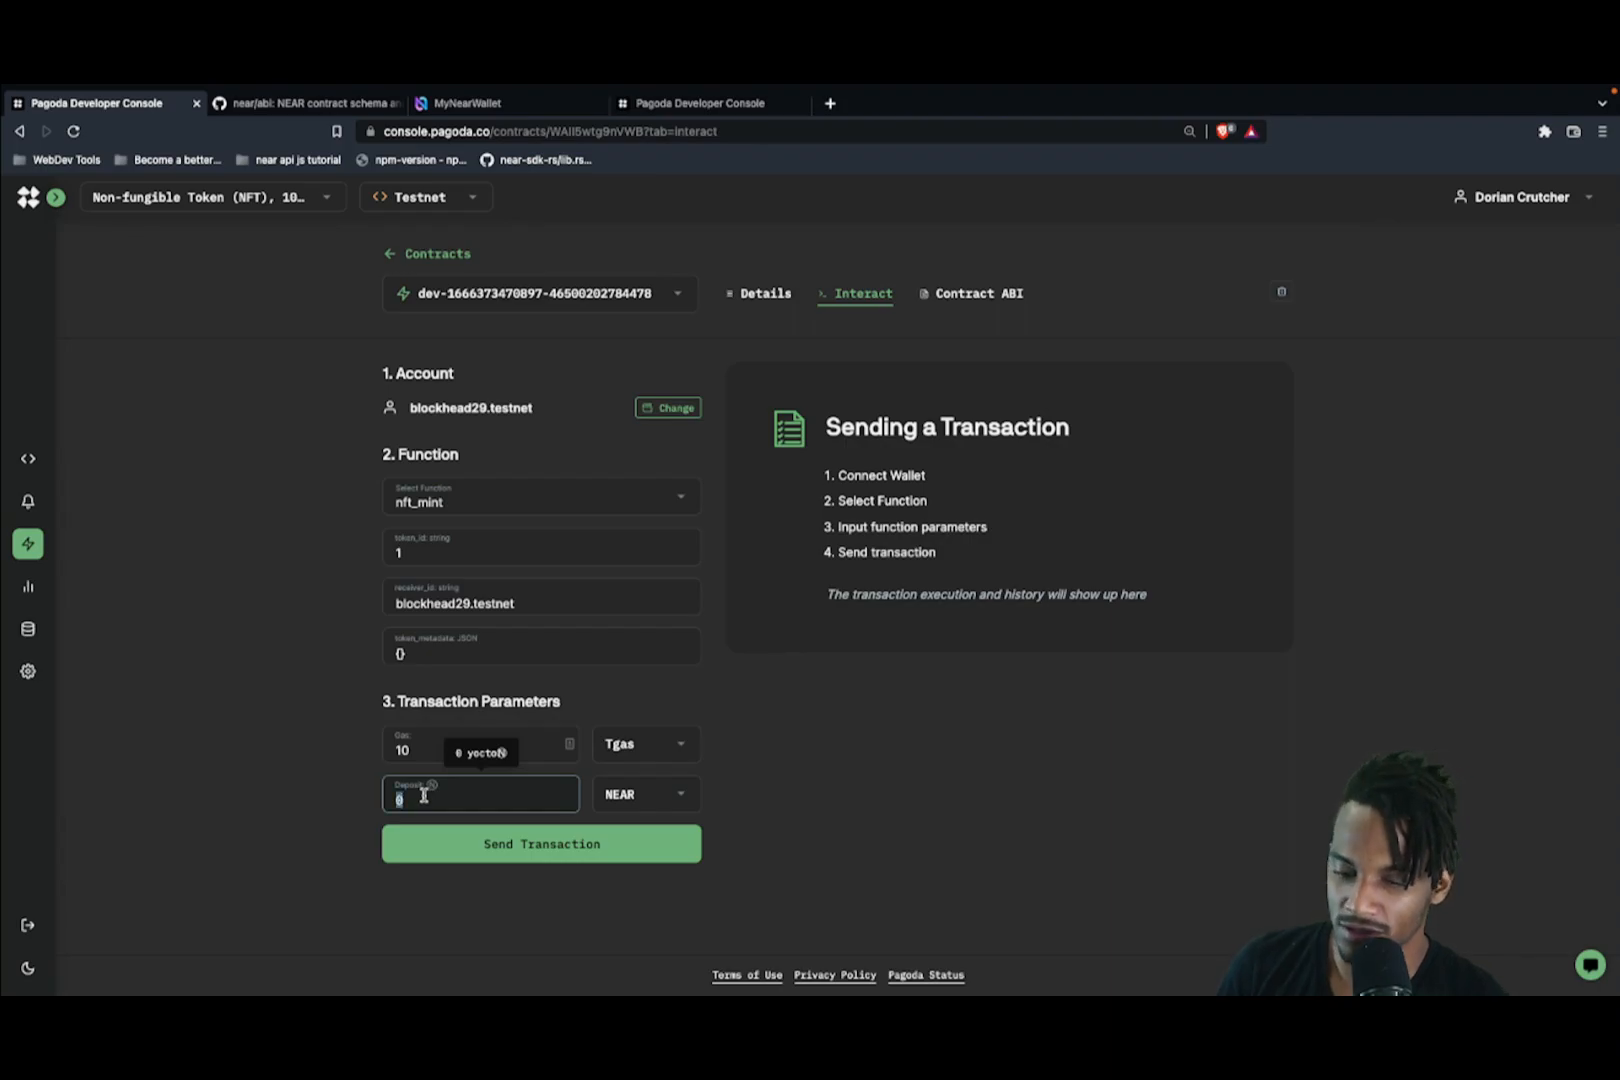
{"action": "type", "text": "1"}
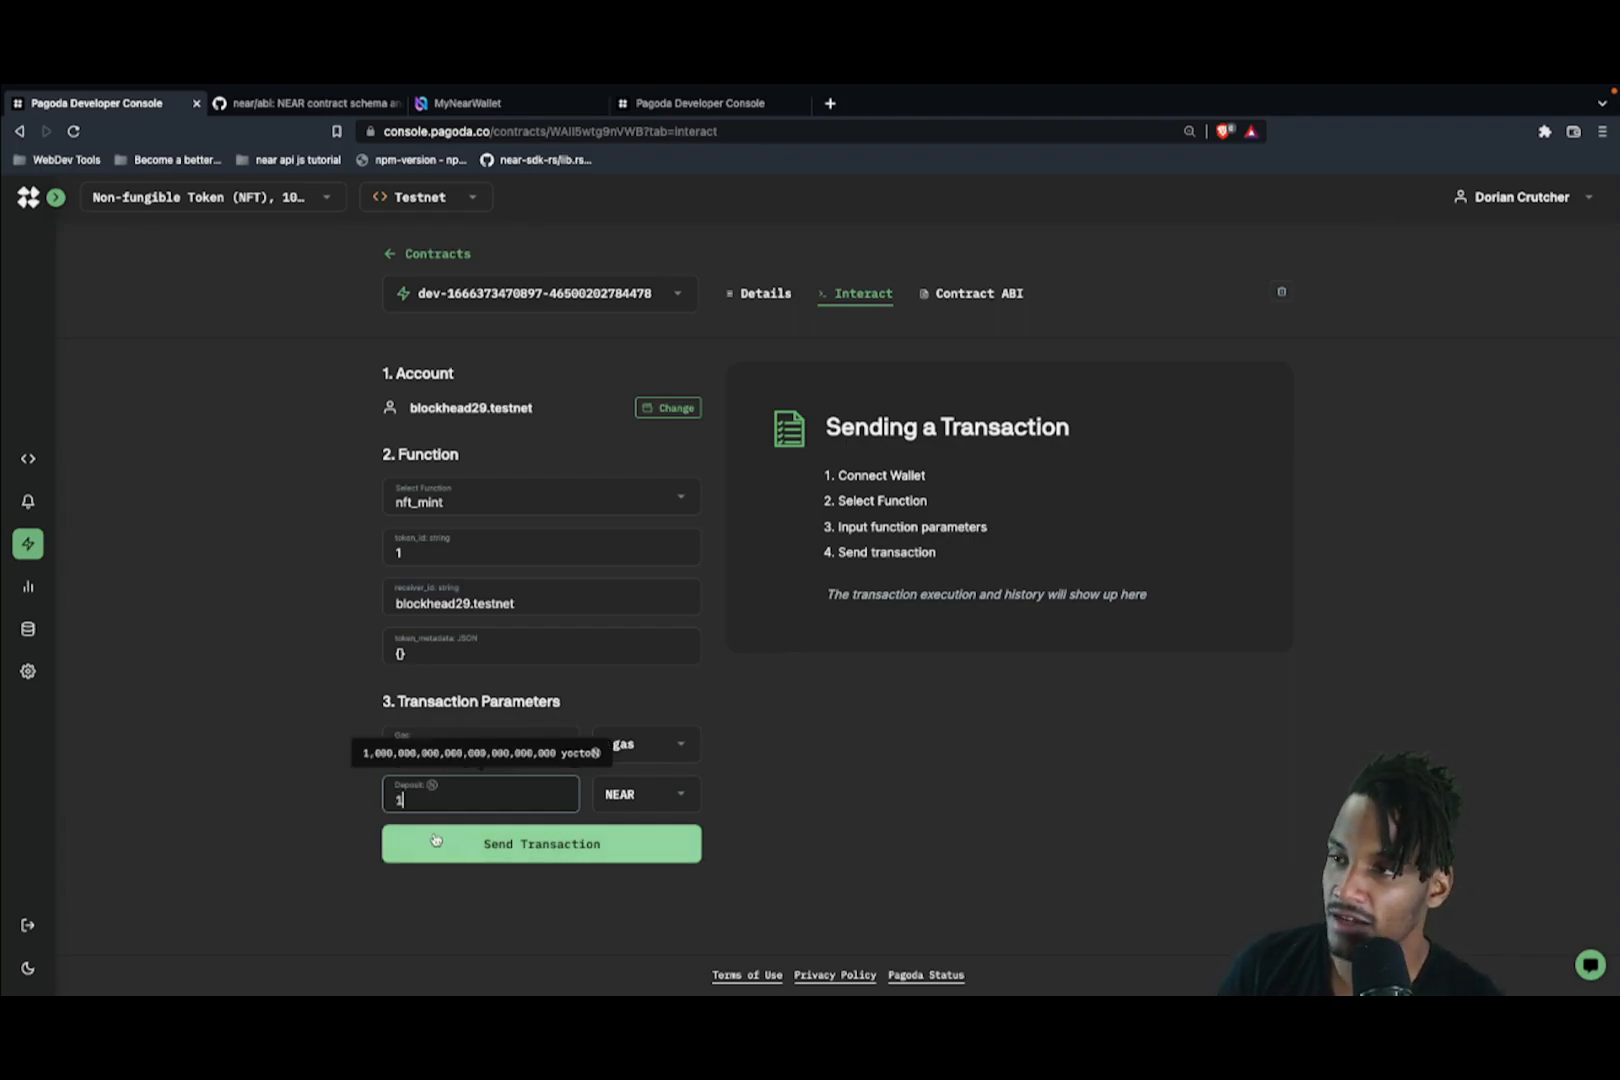
{"action": "left_click", "coordinate": [289, 796]}
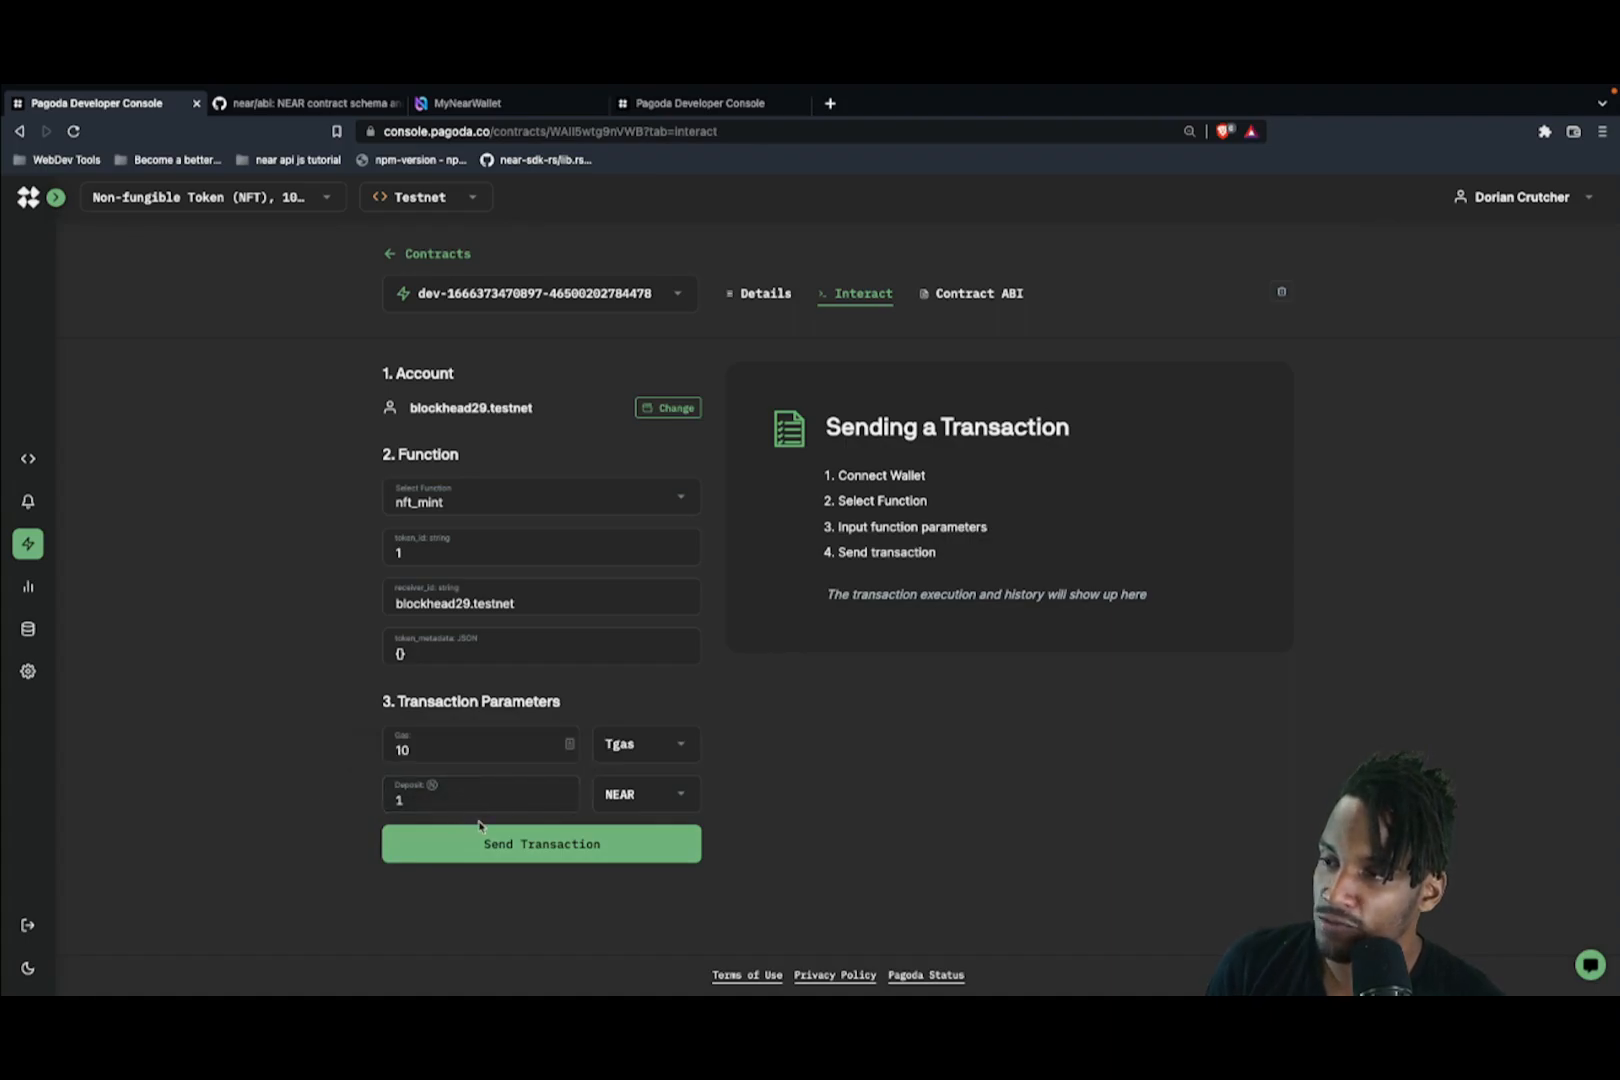
{"action": "left_click", "coordinate": [497, 845]}
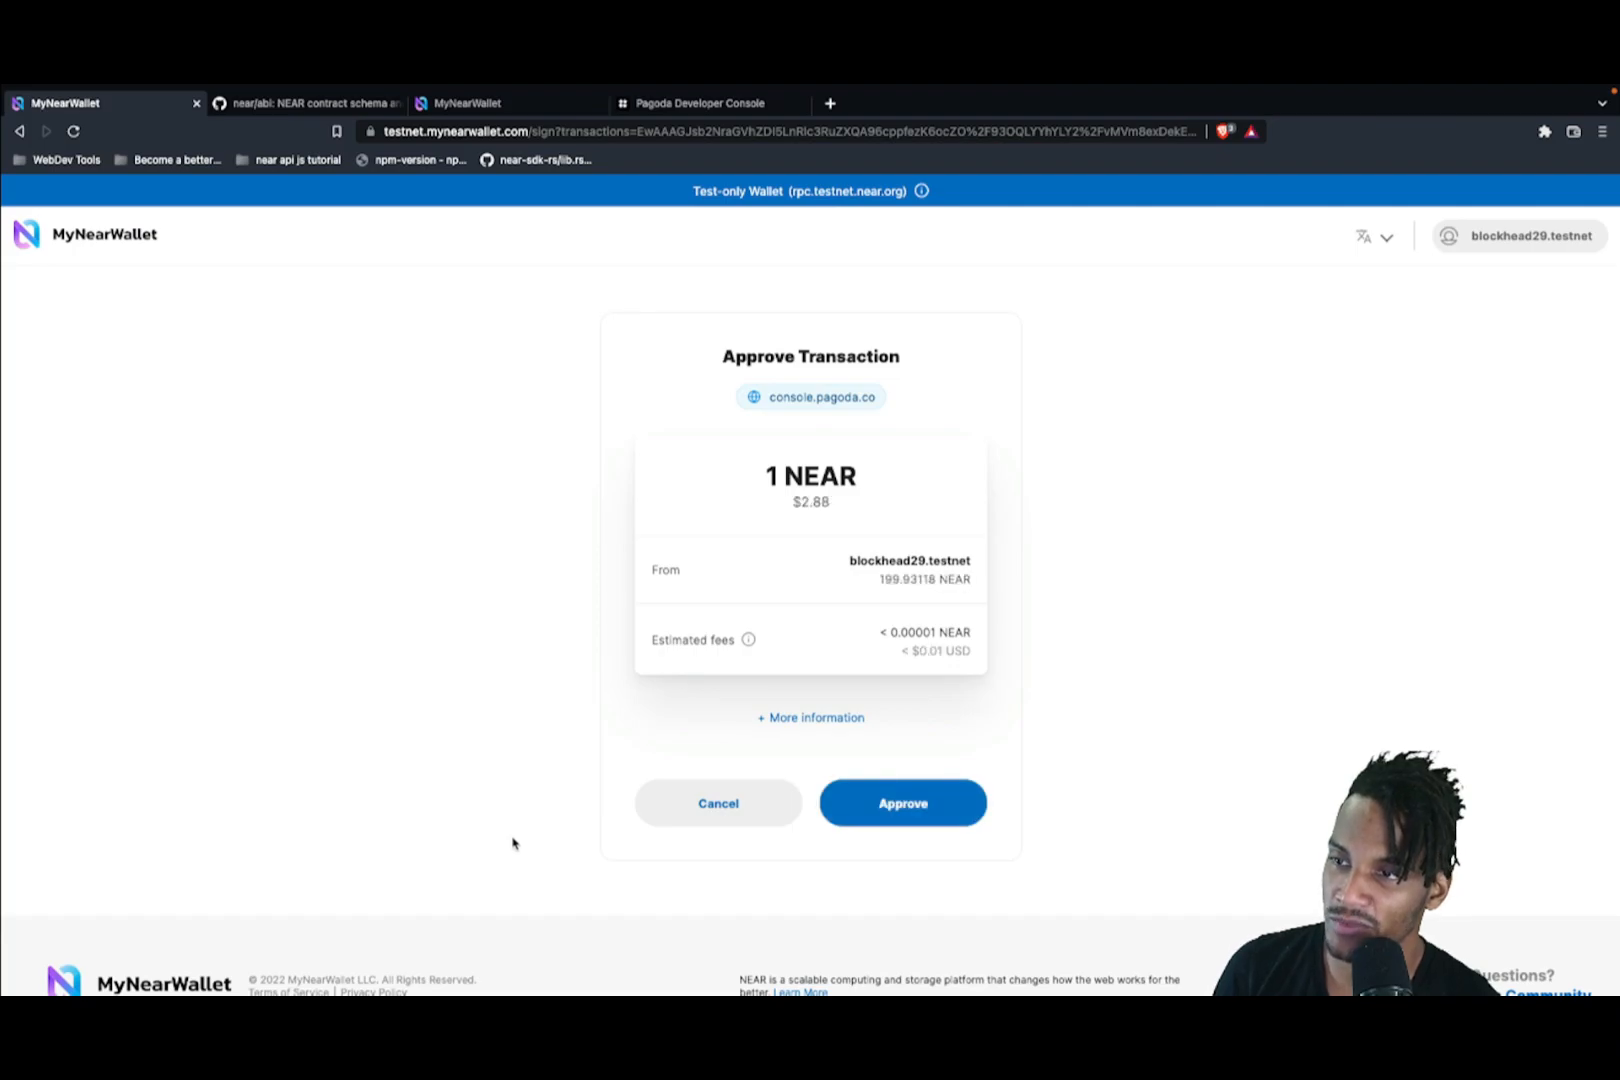
Step: Approve the 1 NEAR mint in MyNearWallet and view the email-verified confirmation page
{"action": "left_click", "coordinate": [915, 808]}
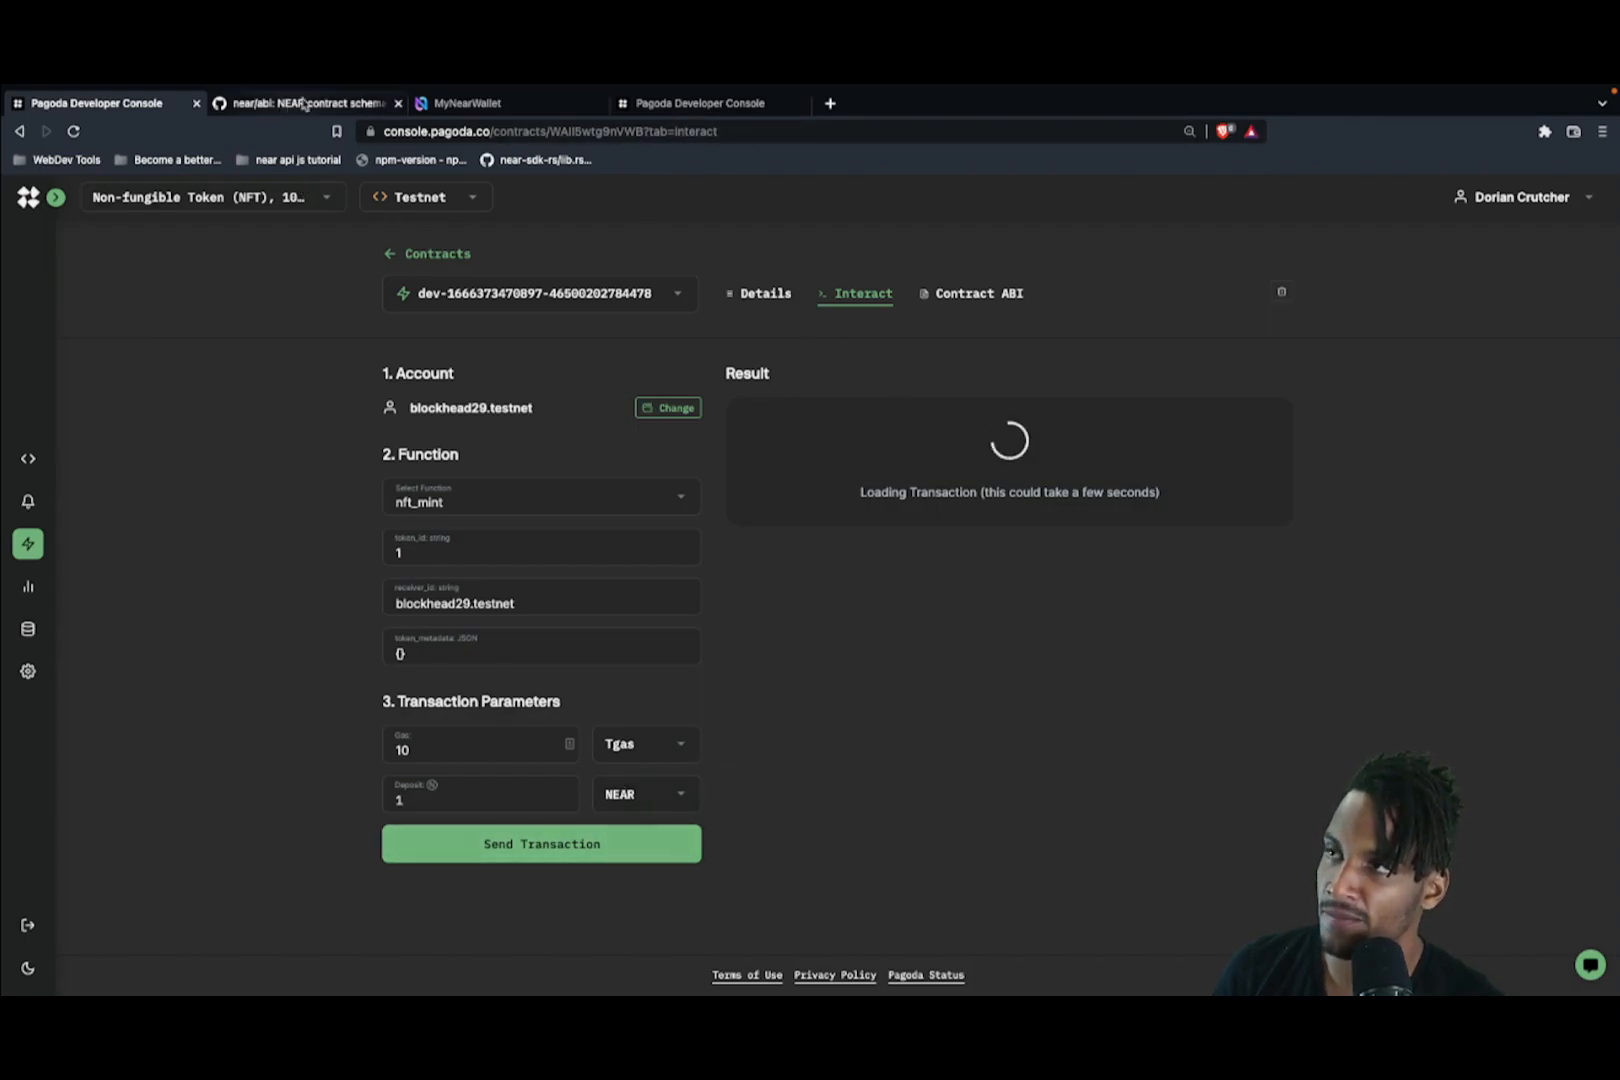
{"action": "left_click", "coordinate": [680, 110]}
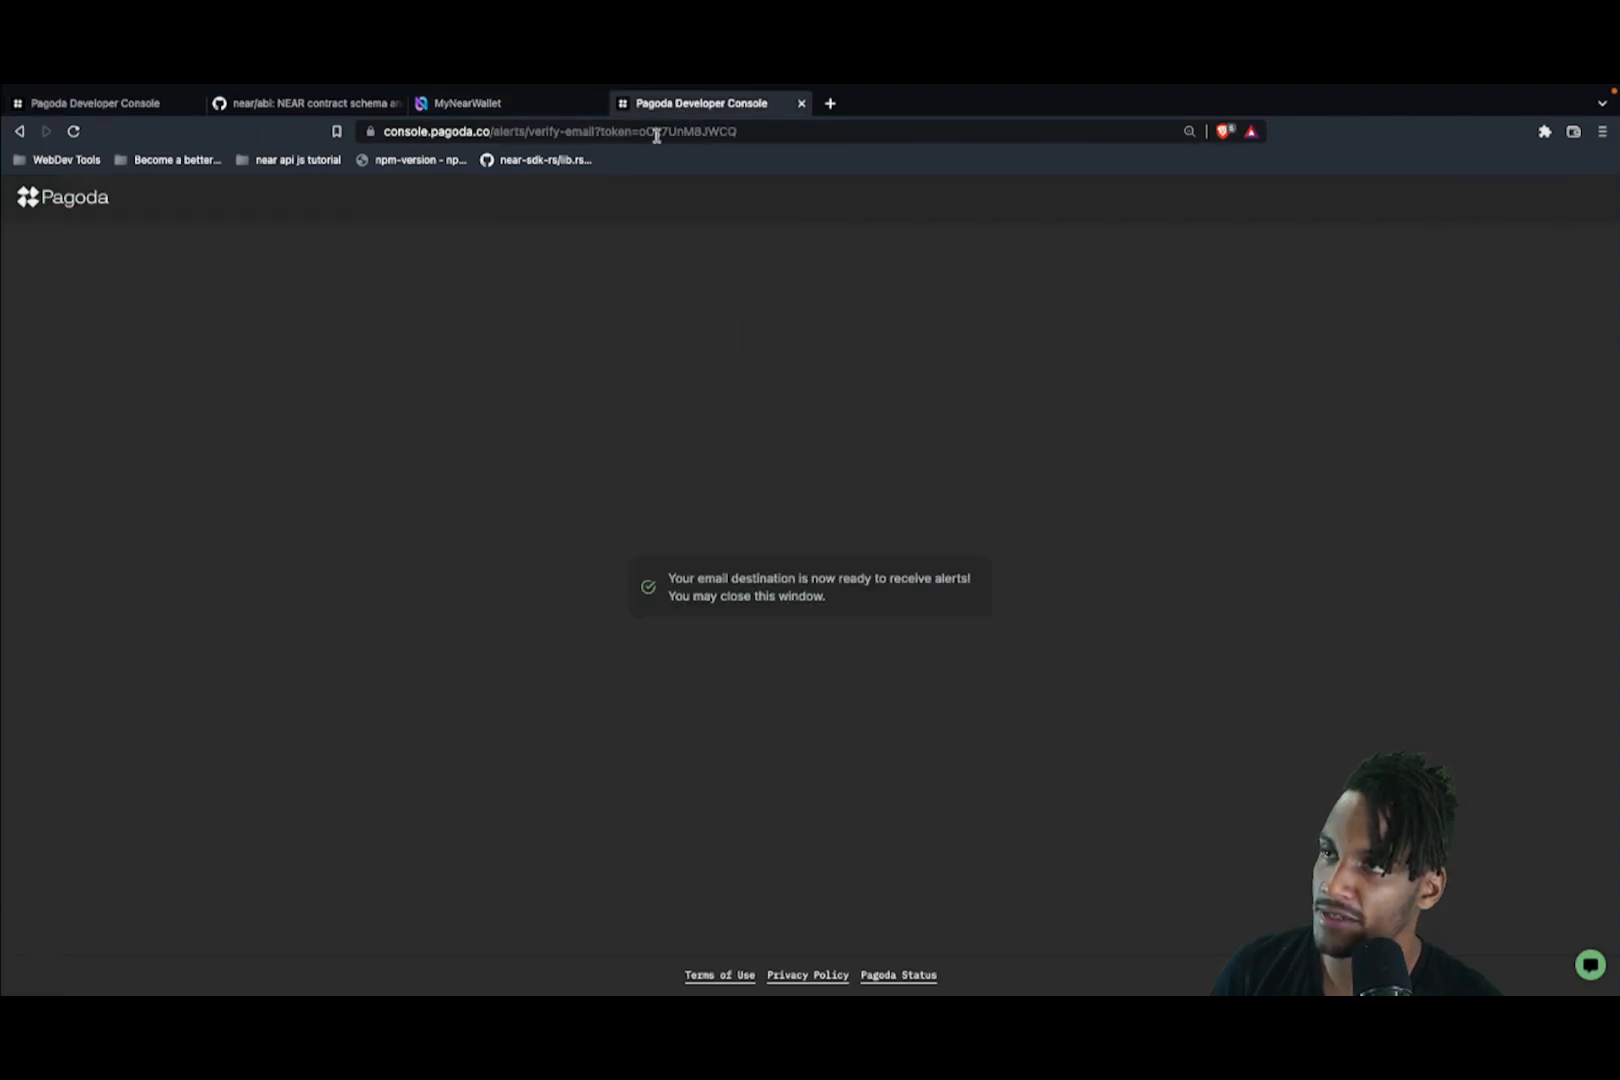
Step: Return to the Temp Mail inbox and open the newest Pagoda Successful action alert email
{"action": "left_click", "coordinate": [19, 131]}
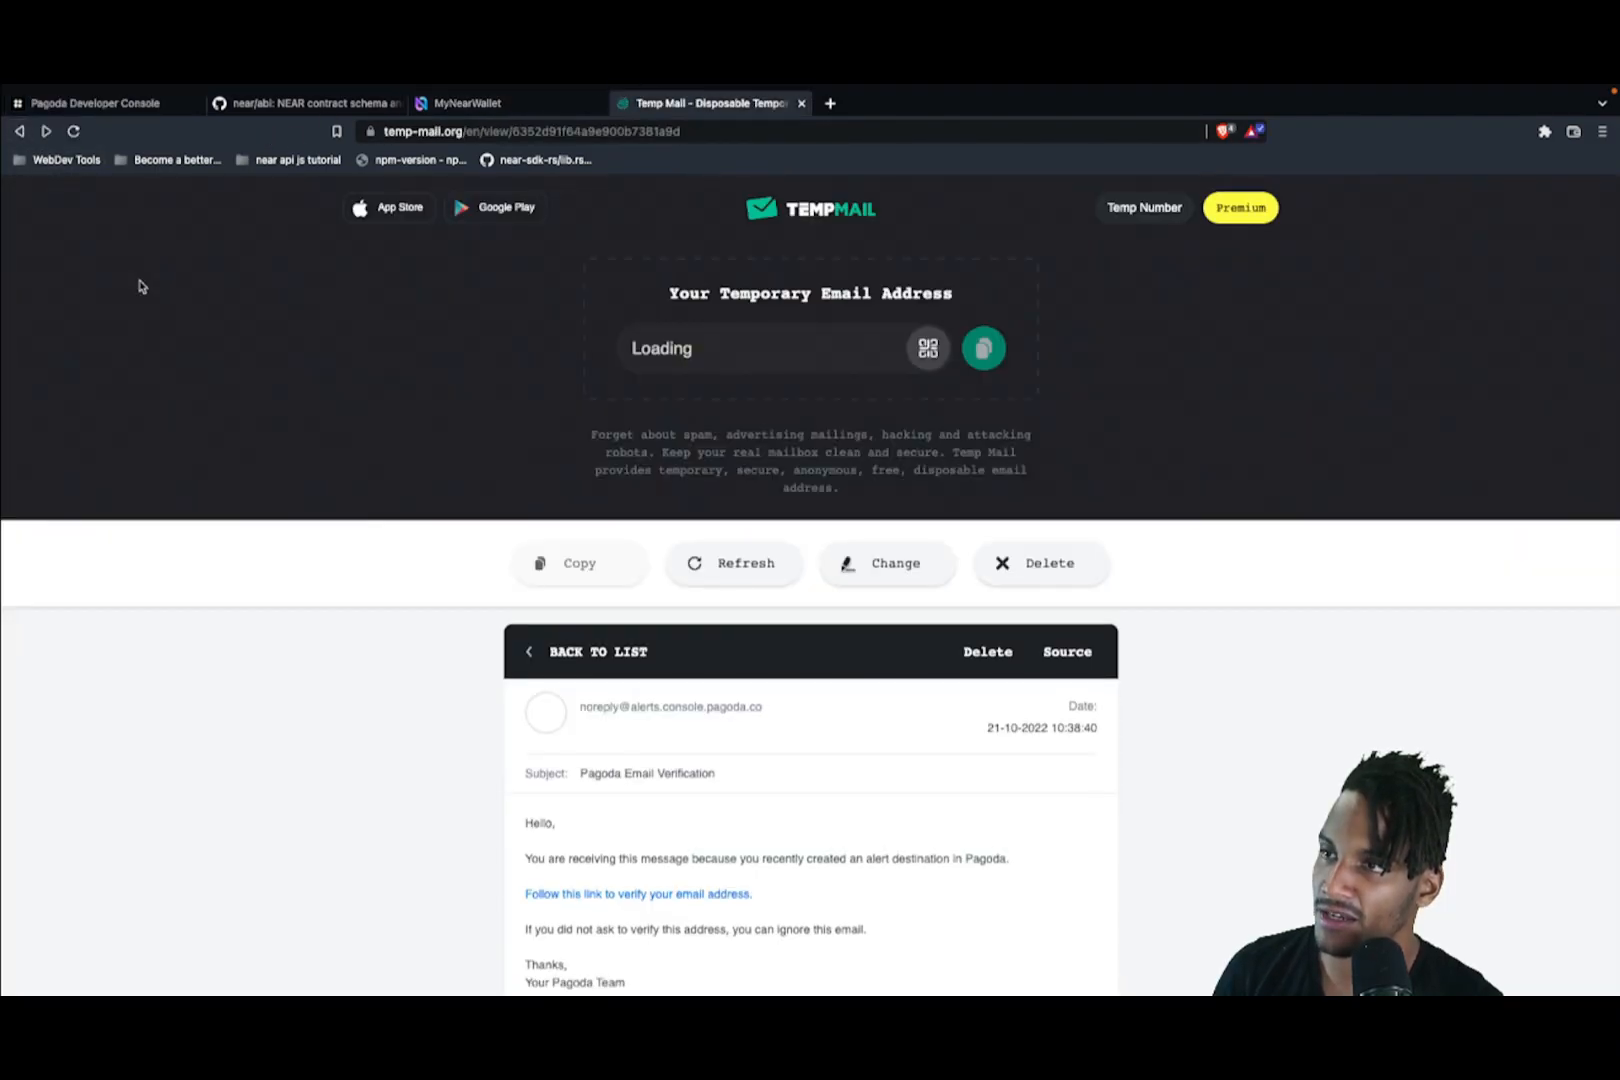
{"action": "left_click", "coordinate": [630, 654]}
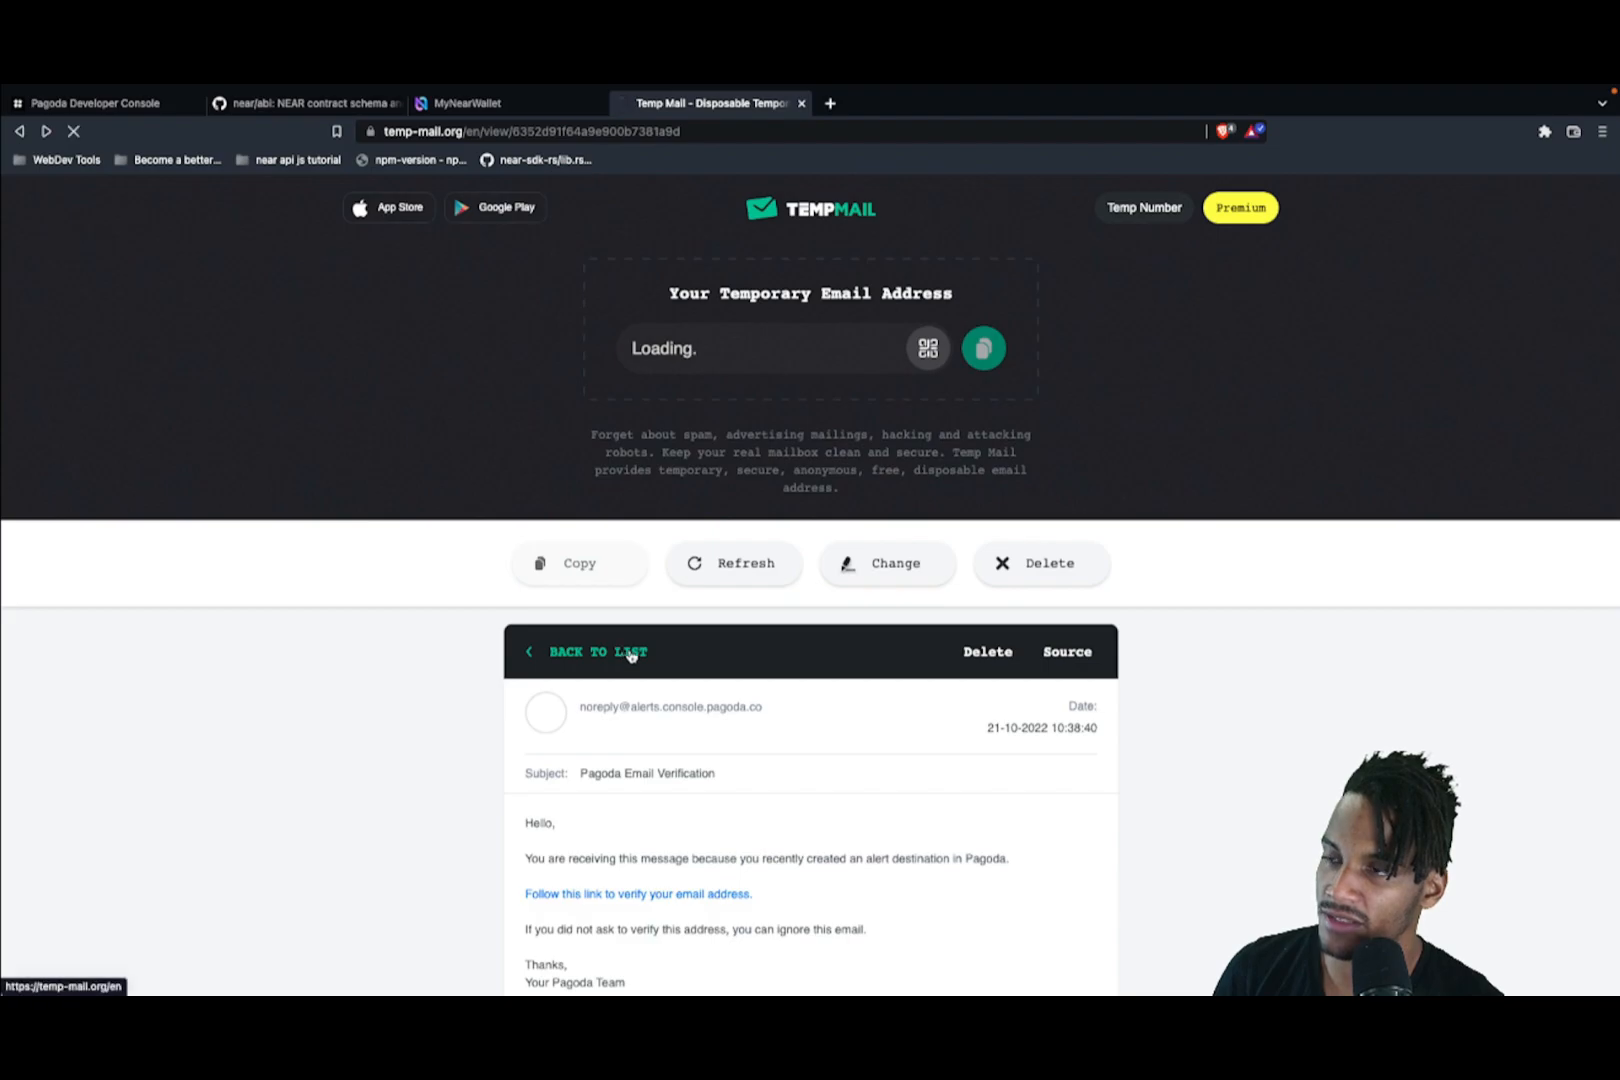
{"action": "scroll", "coordinate": [427, 752], "scroll_direction": "down", "scroll_amount": 3}
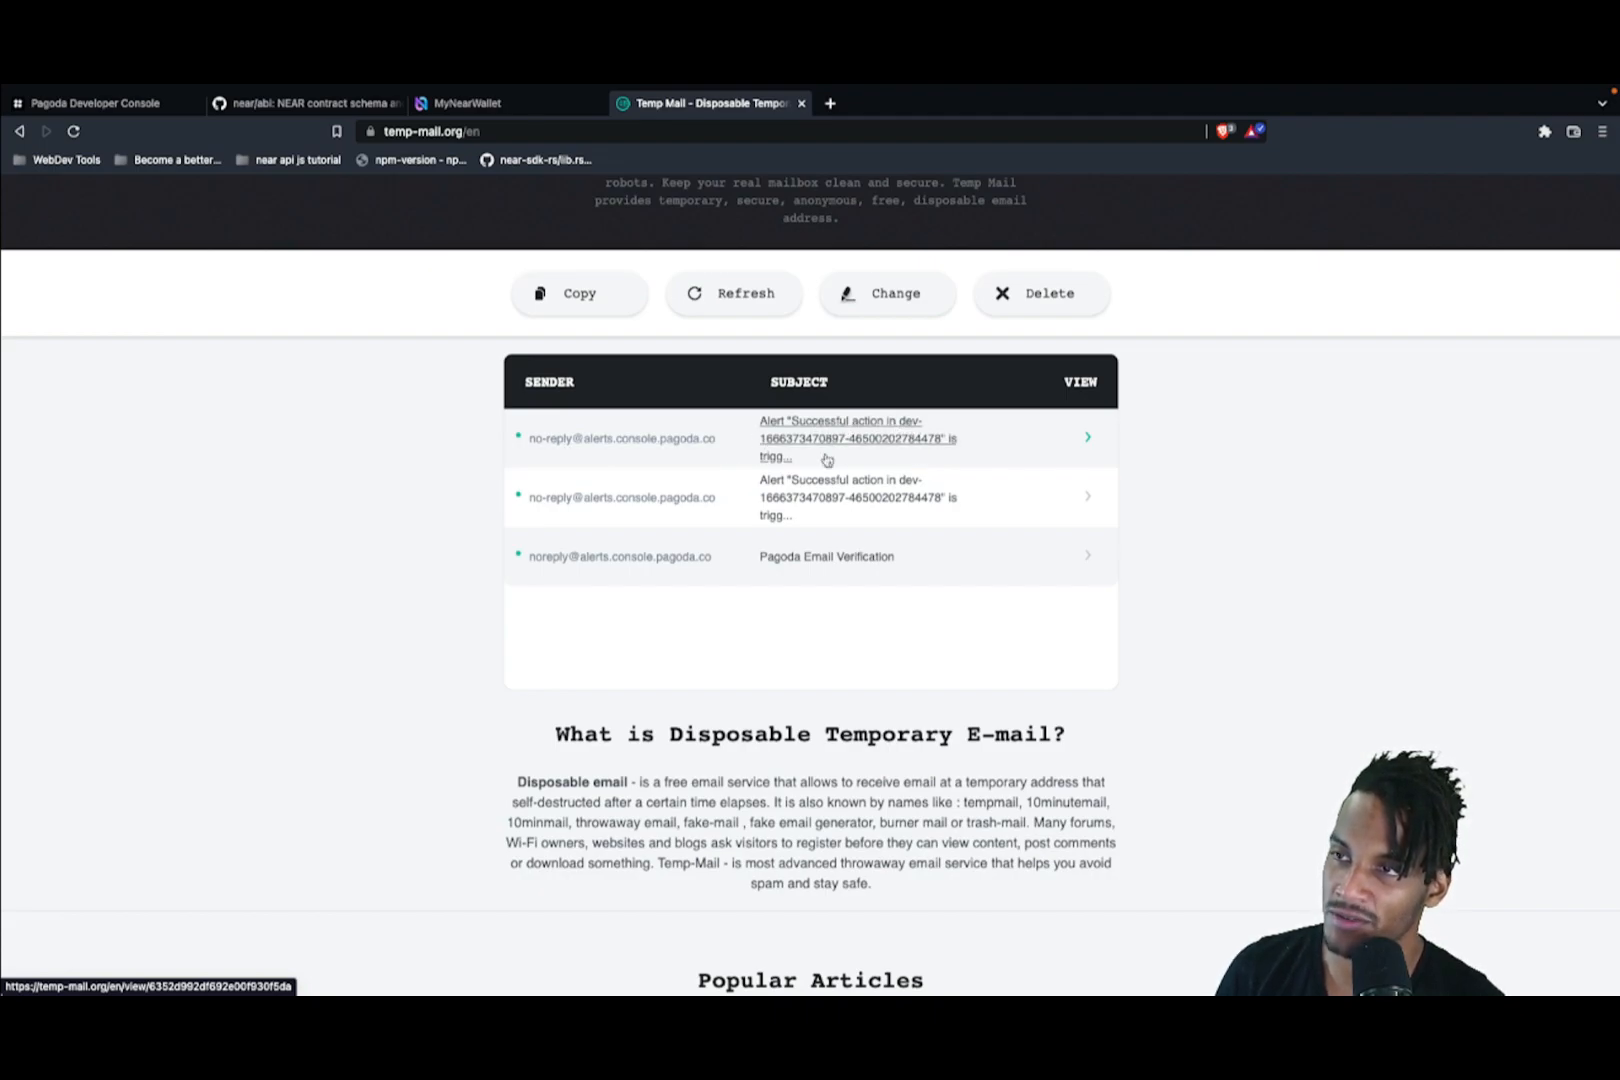
{"action": "left_click", "coordinate": [857, 442]}
{"action": "scroll", "coordinate": [781, 715], "scroll_direction": "down", "scroll_amount": 2}
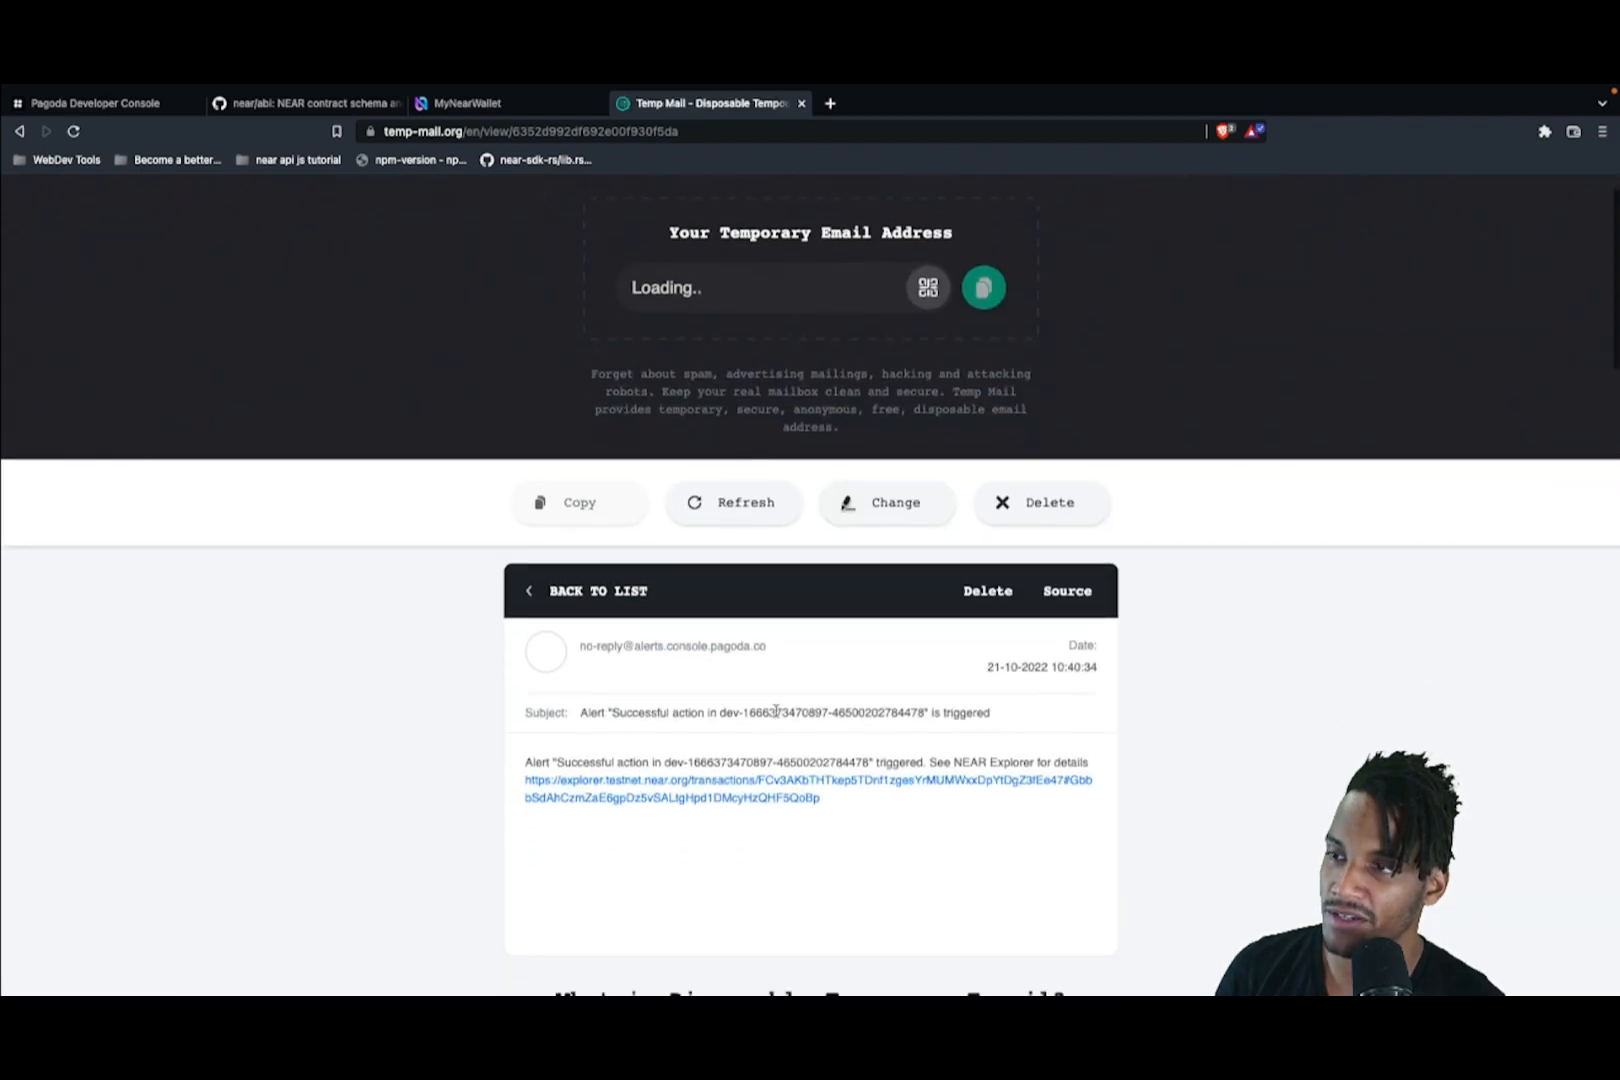
Step: Check the nft_mint arguments in NEAR Explorer (token_id 1, receiver, empty token_metadata), then return to the console
{"action": "left_click", "coordinate": [762, 783]}
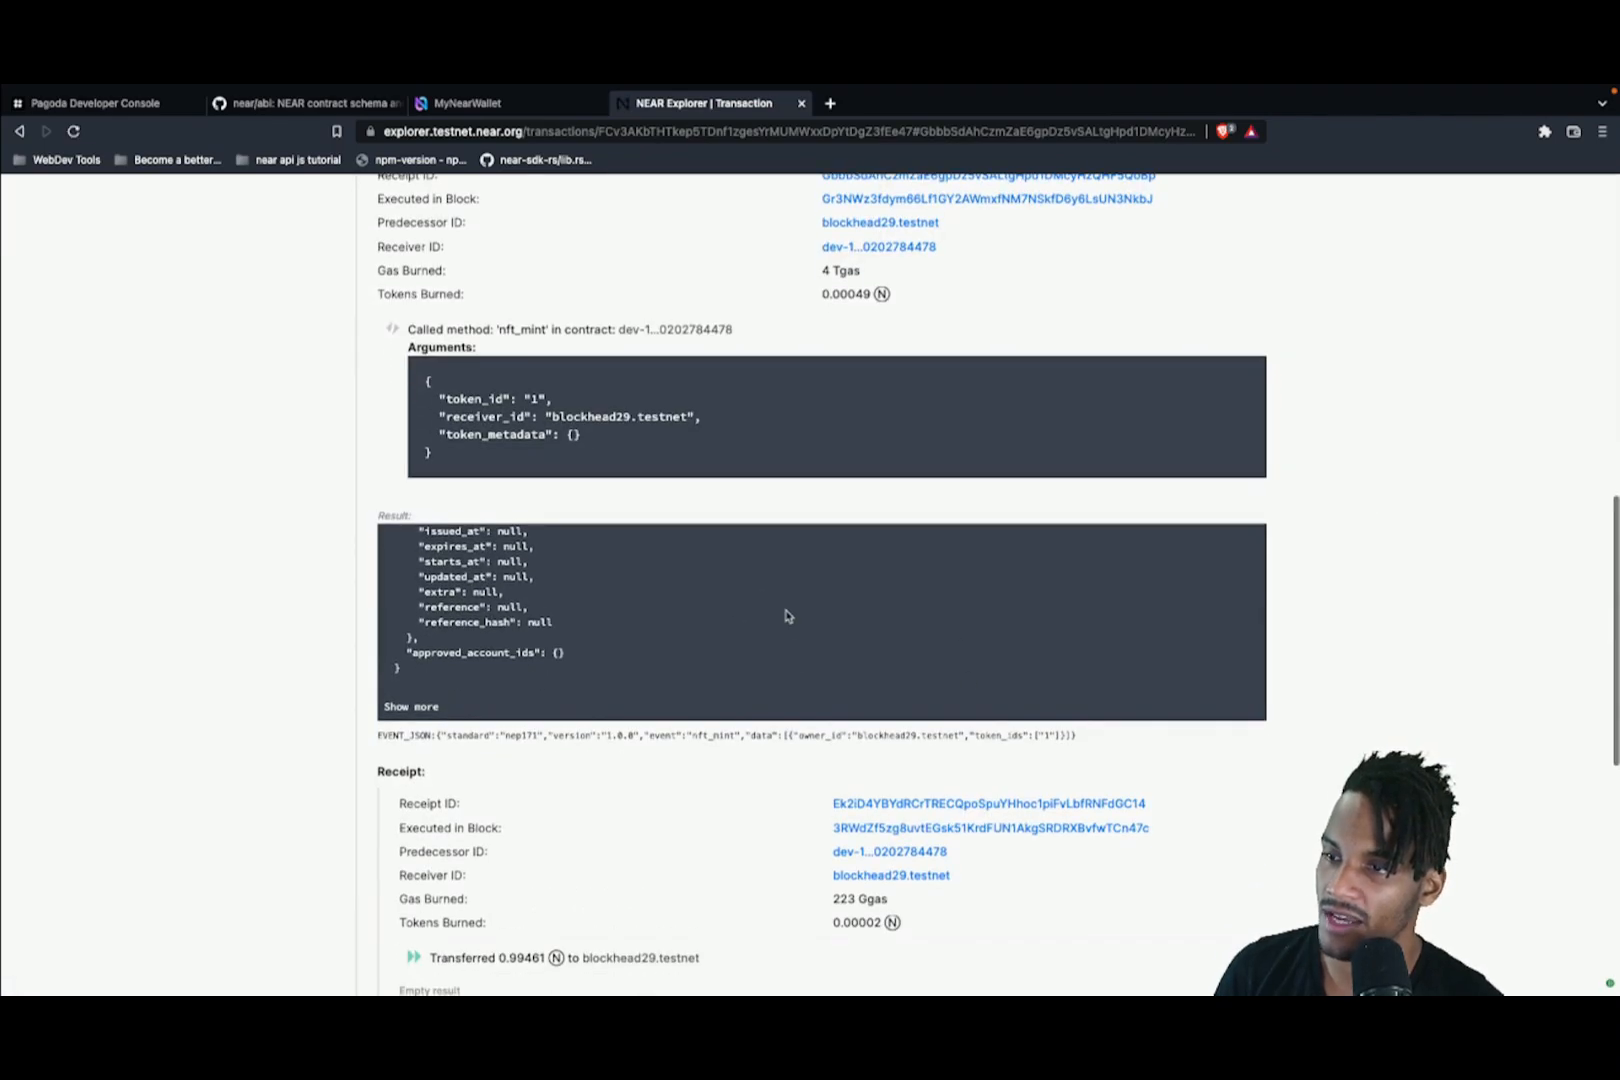
{"action": "scroll", "coordinate": [782, 613], "scroll_direction": "down", "scroll_amount": 4}
{"action": "scroll", "coordinate": [785, 615], "scroll_direction": "up", "scroll_amount": 4}
{"action": "scroll", "coordinate": [787, 614], "scroll_direction": "up", "scroll_amount": 10}
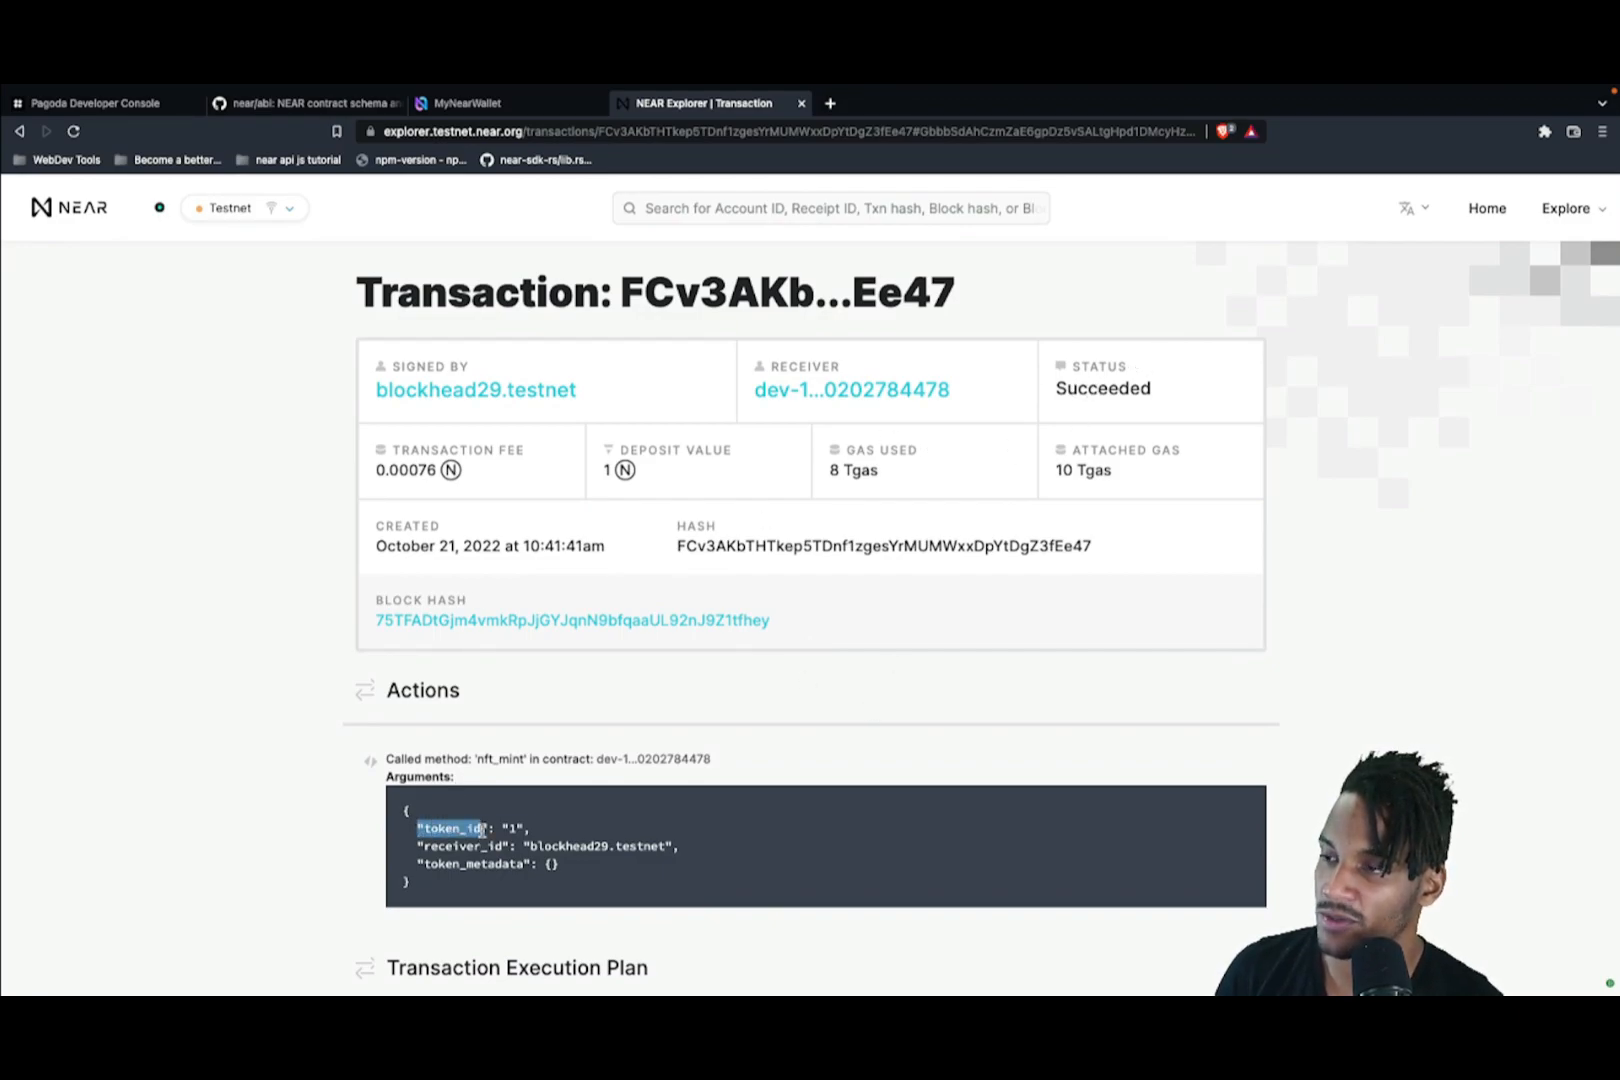
{"action": "left_click_drag", "start_coordinate": [416, 826], "coordinate": [679, 846]}
{"action": "left_click", "coordinate": [790, 926]}
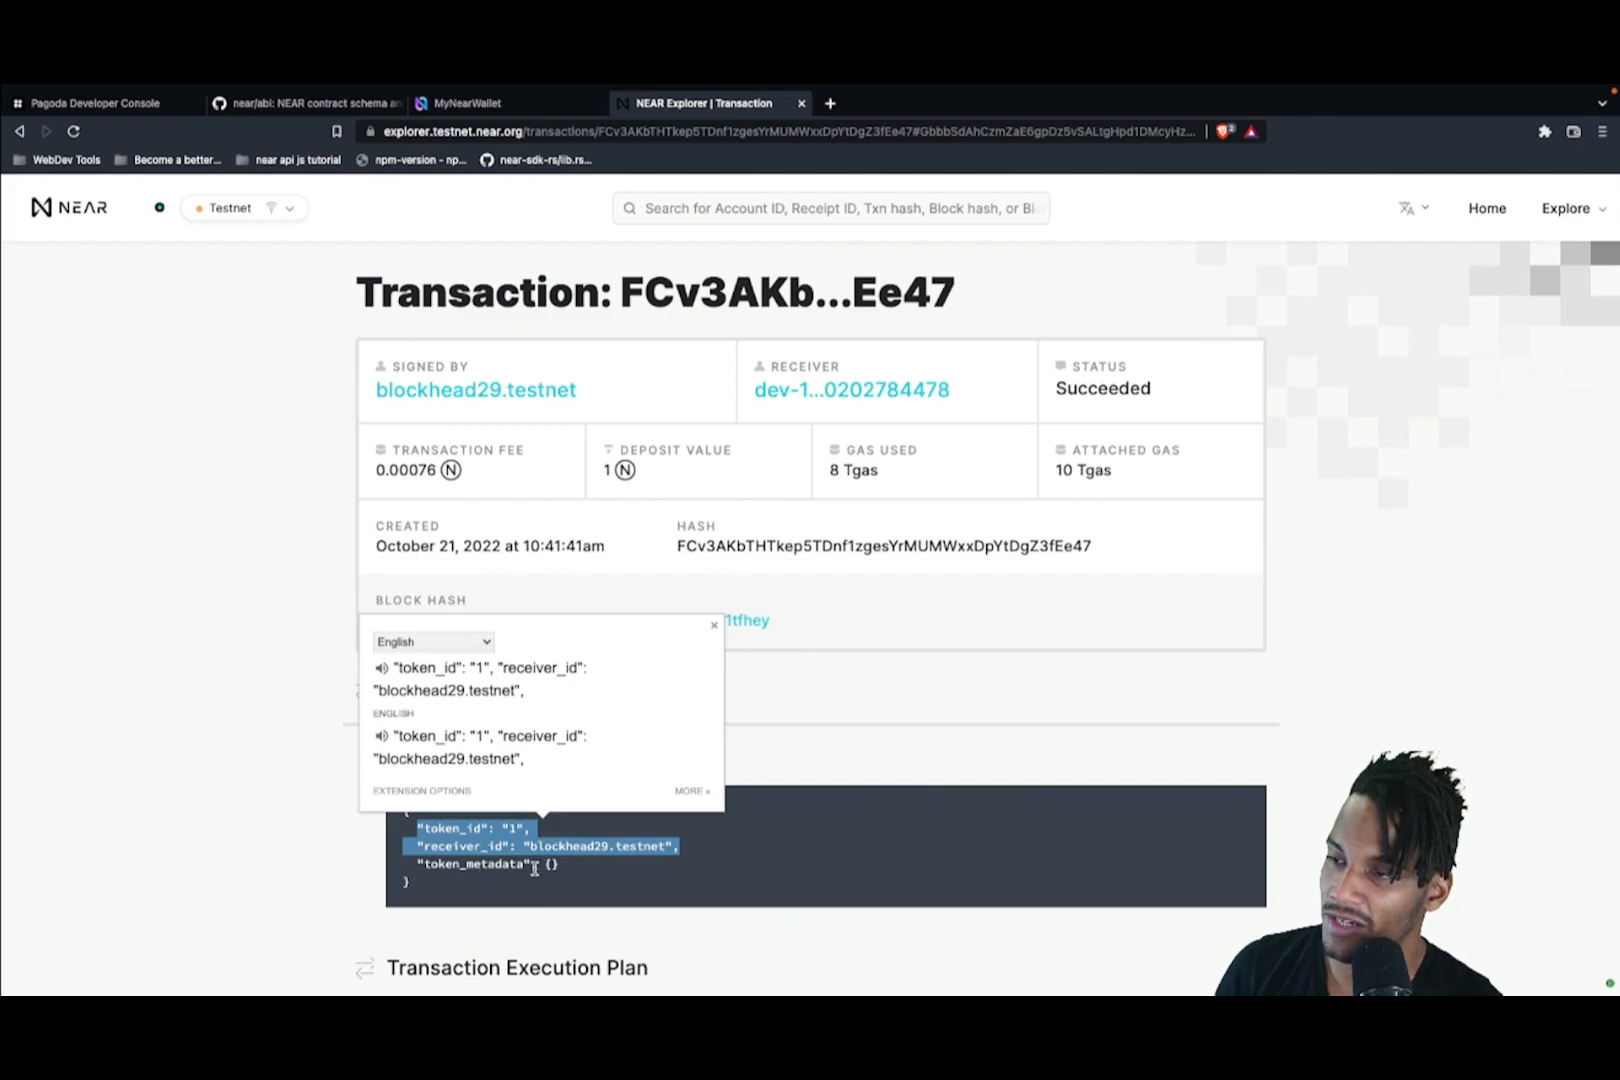
{"action": "double_click", "coordinate": [480, 862]}
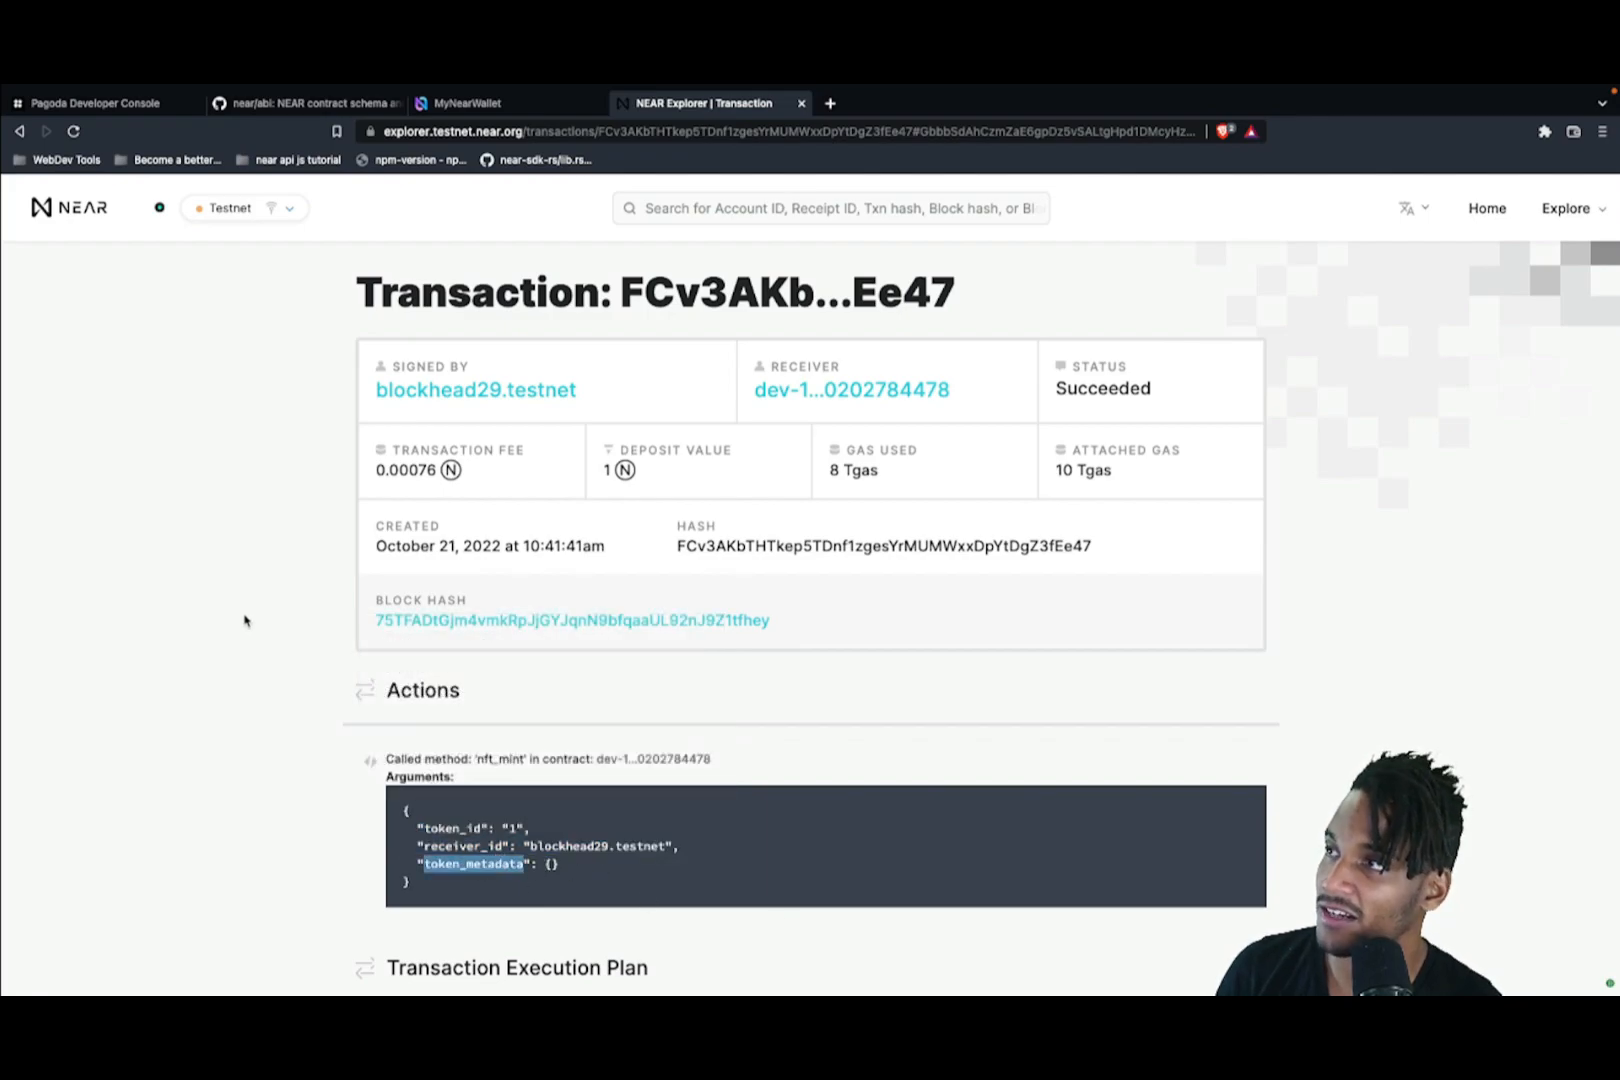
{"action": "left_click", "coordinate": [95, 103]}
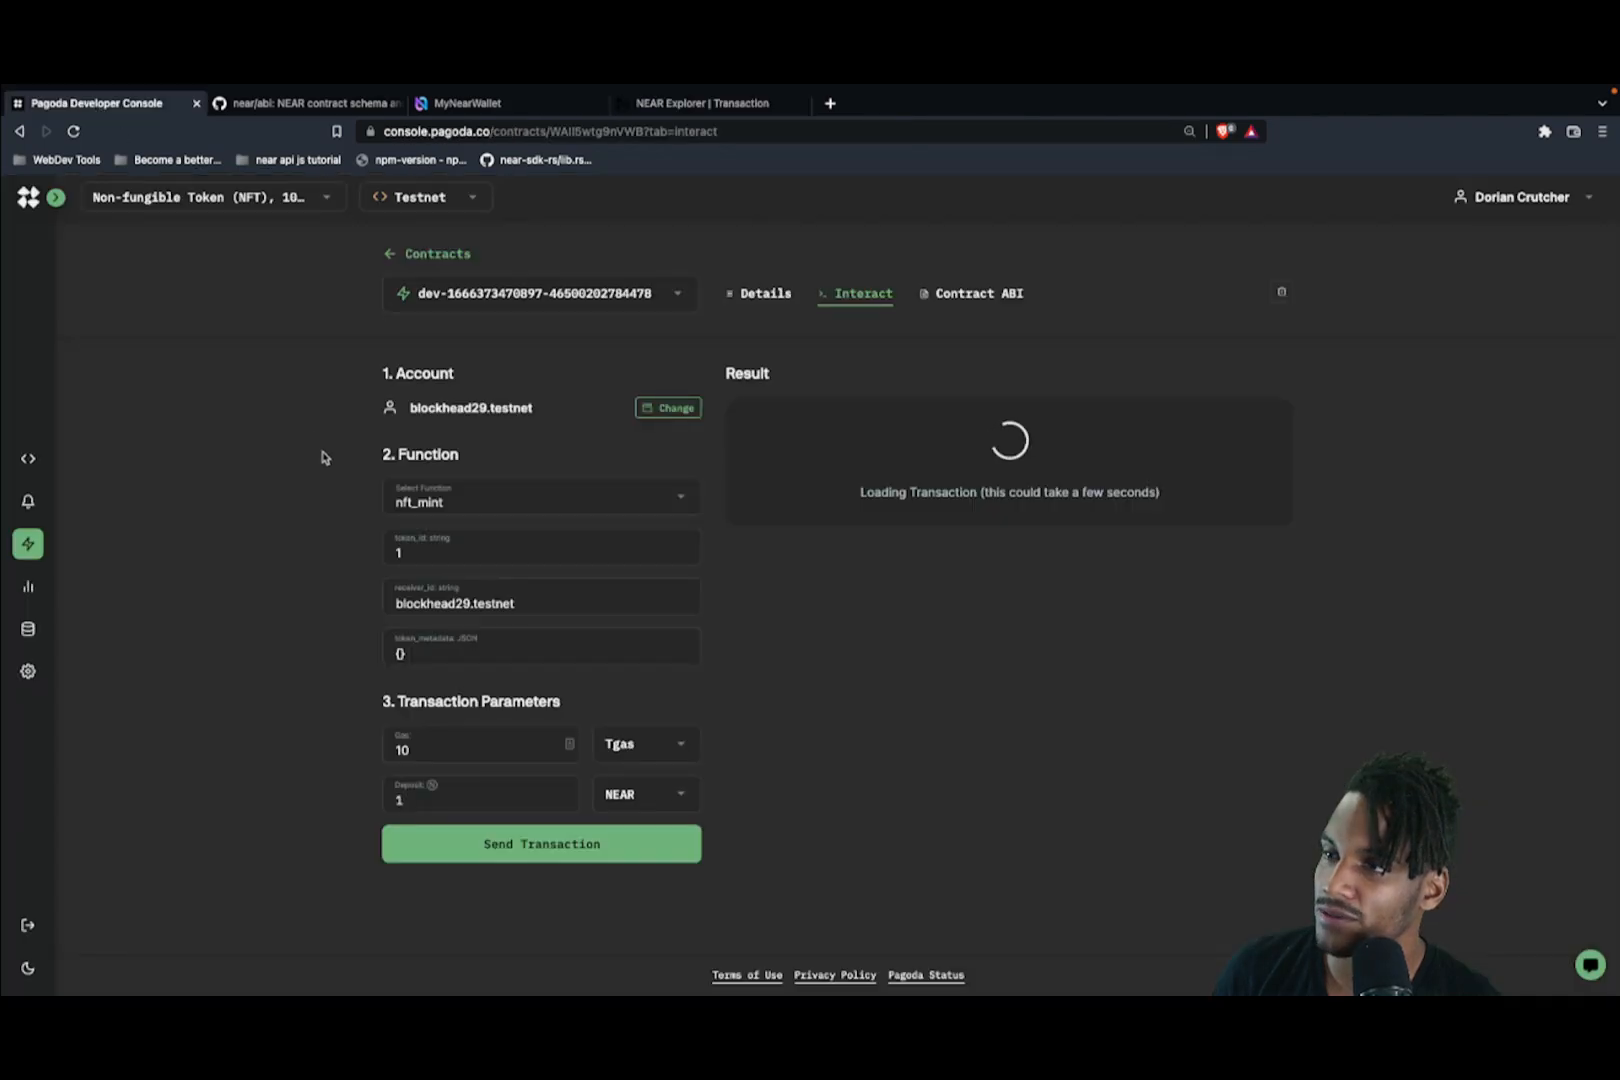
Step: Switch the console environment from Testnet to Mainnet and open its empty Contracts page
{"action": "left_click", "coordinate": [40, 586]}
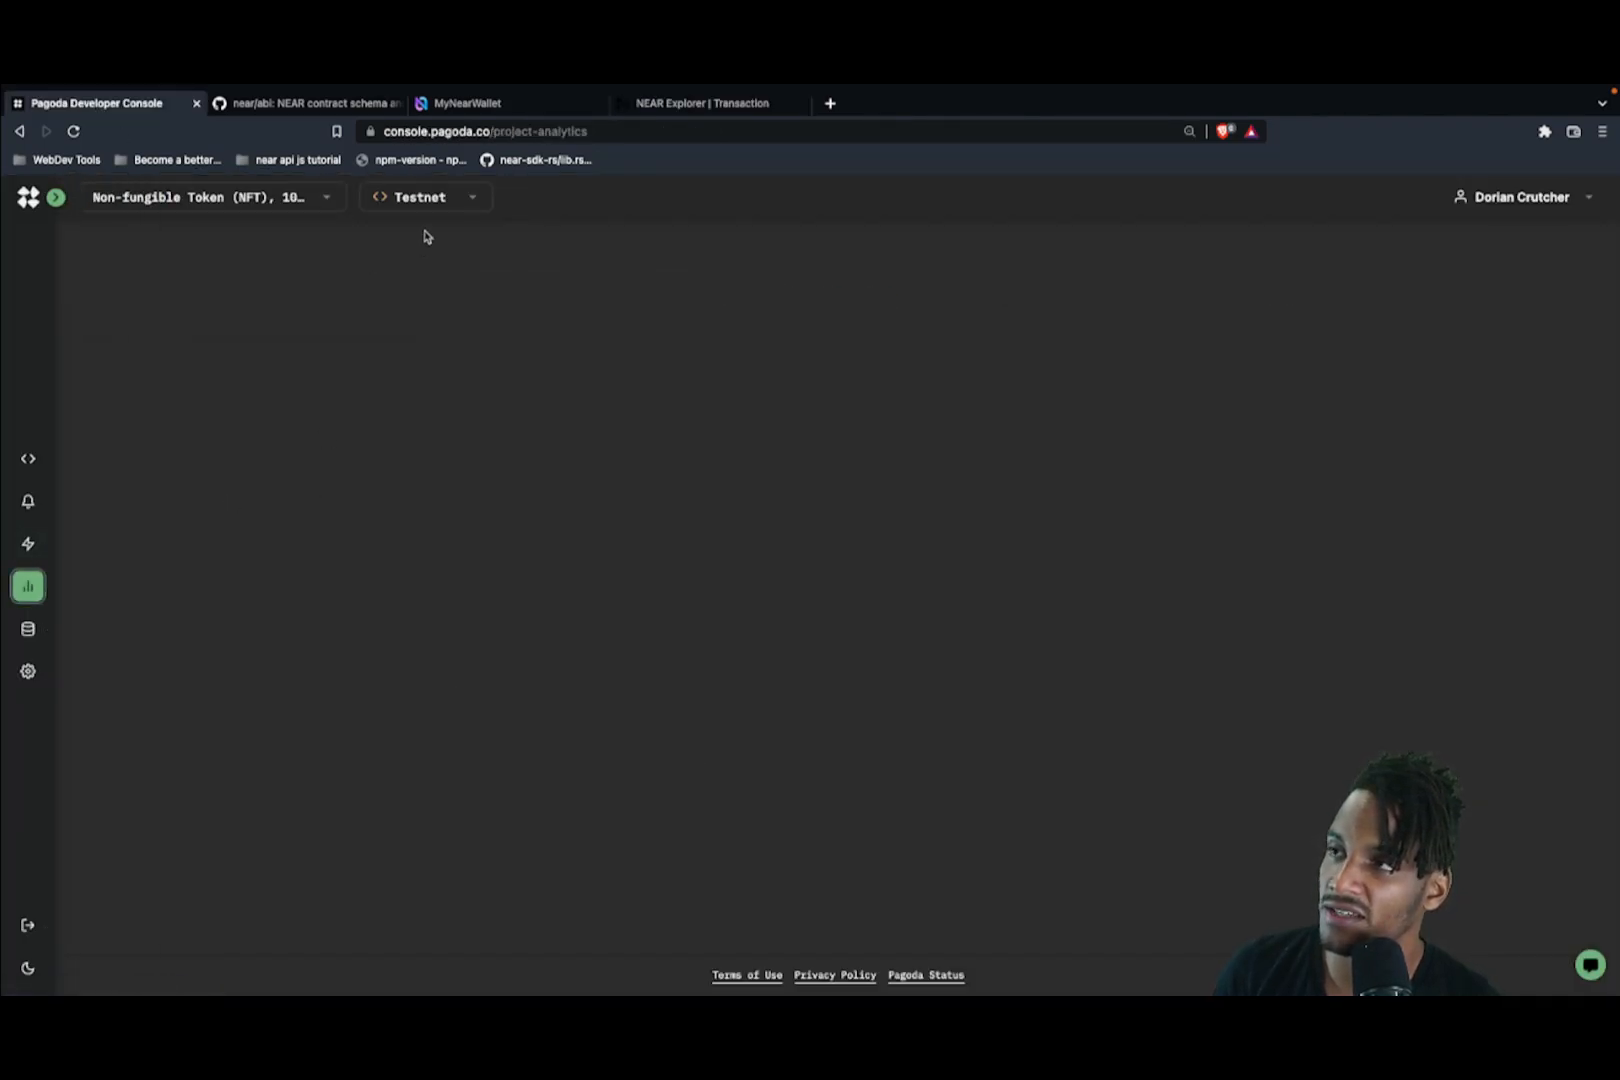
{"action": "left_click", "coordinate": [434, 200]}
{"action": "left_click", "coordinate": [441, 277]}
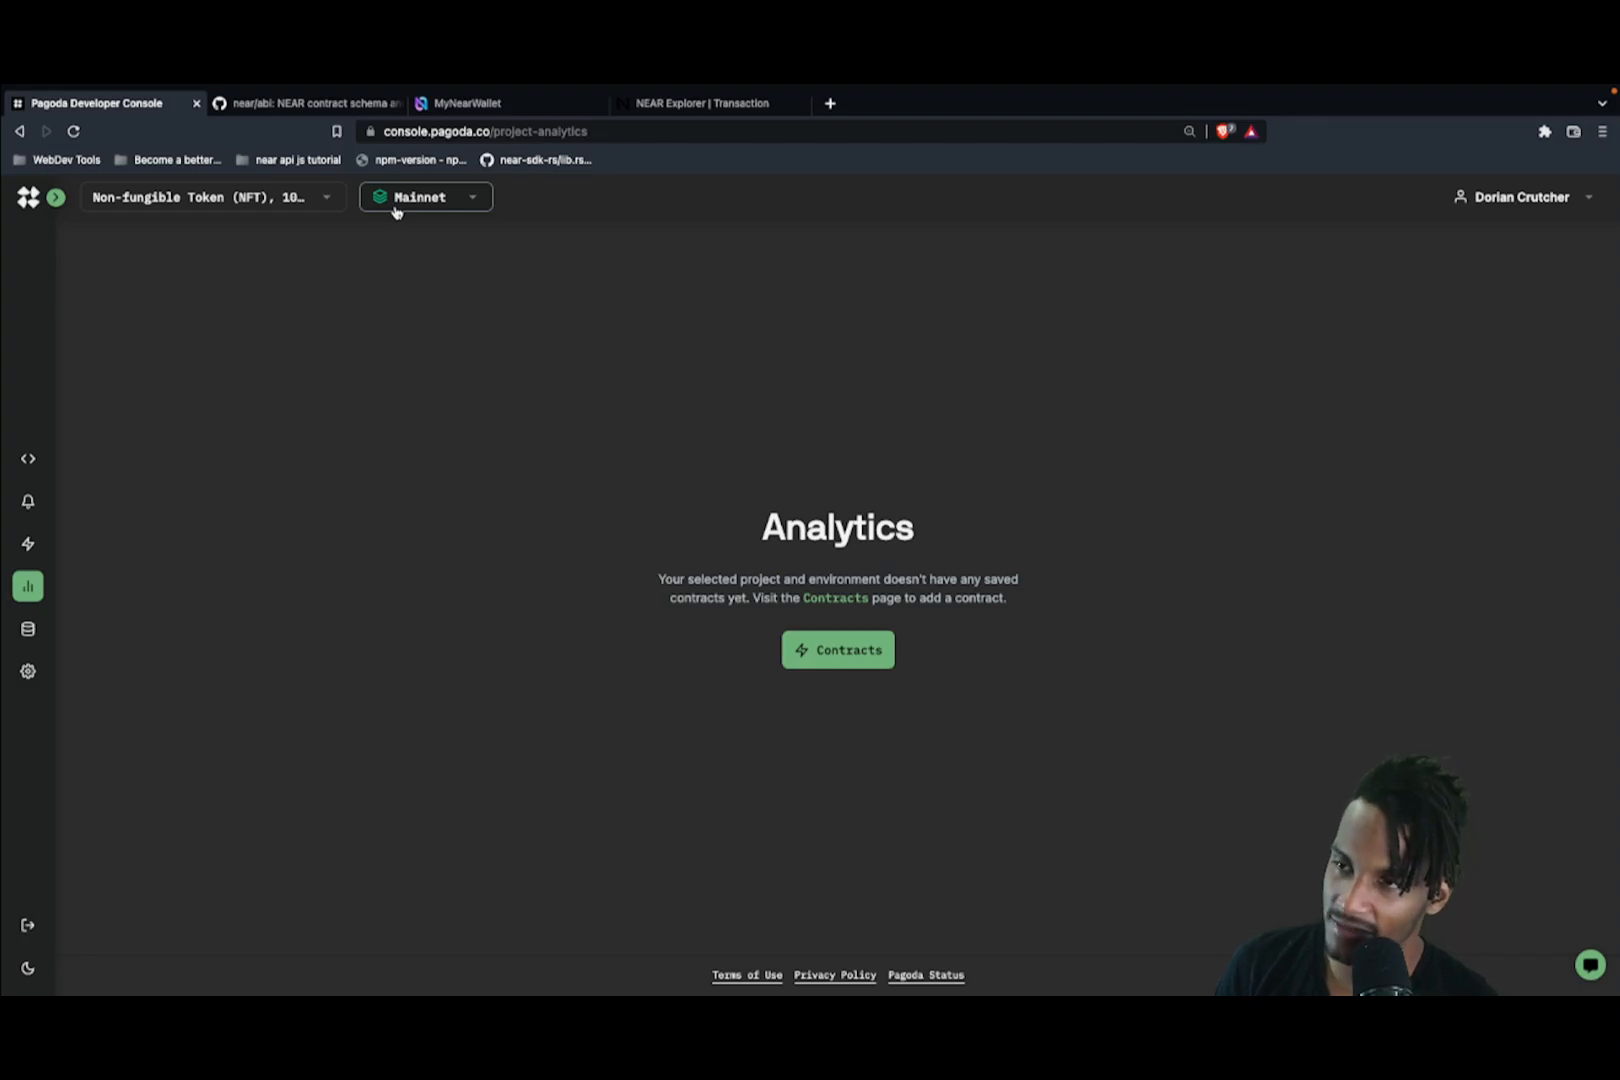
{"action": "left_click", "coordinate": [832, 655]}
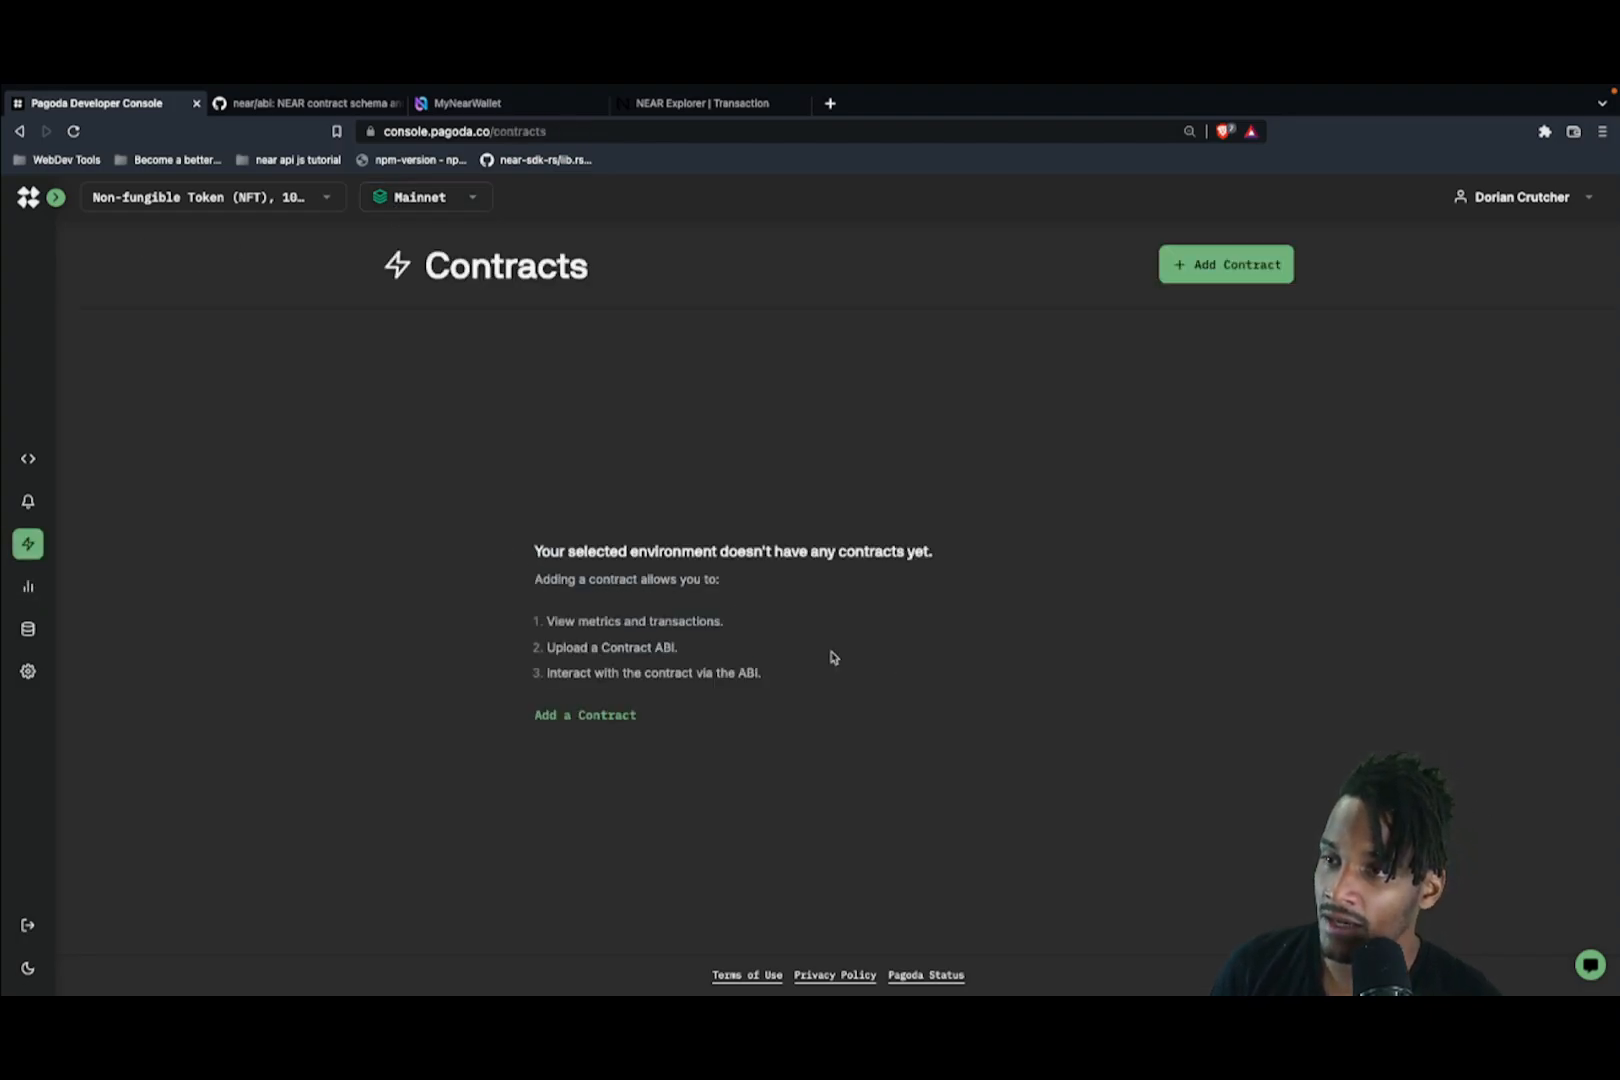
Step: Add the Mainnet contract v2.ref-finance.near to the project
{"action": "left_click", "coordinate": [1200, 276]}
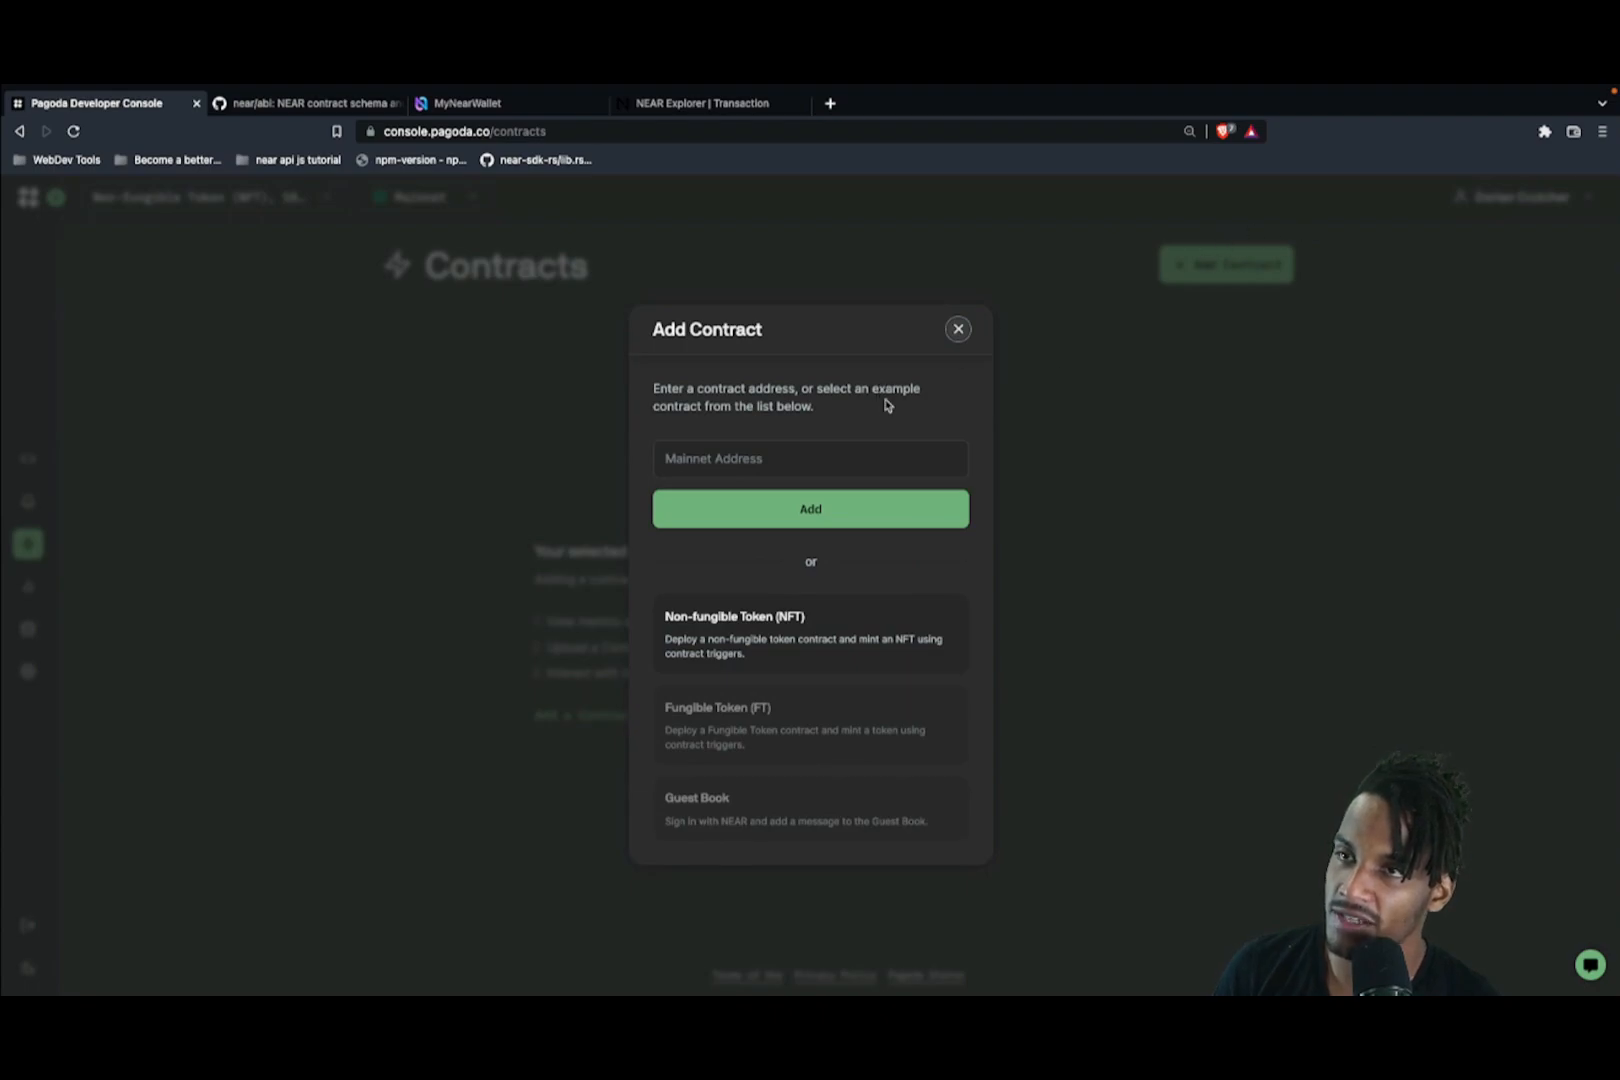
{"action": "left_click", "coordinate": [820, 452]}
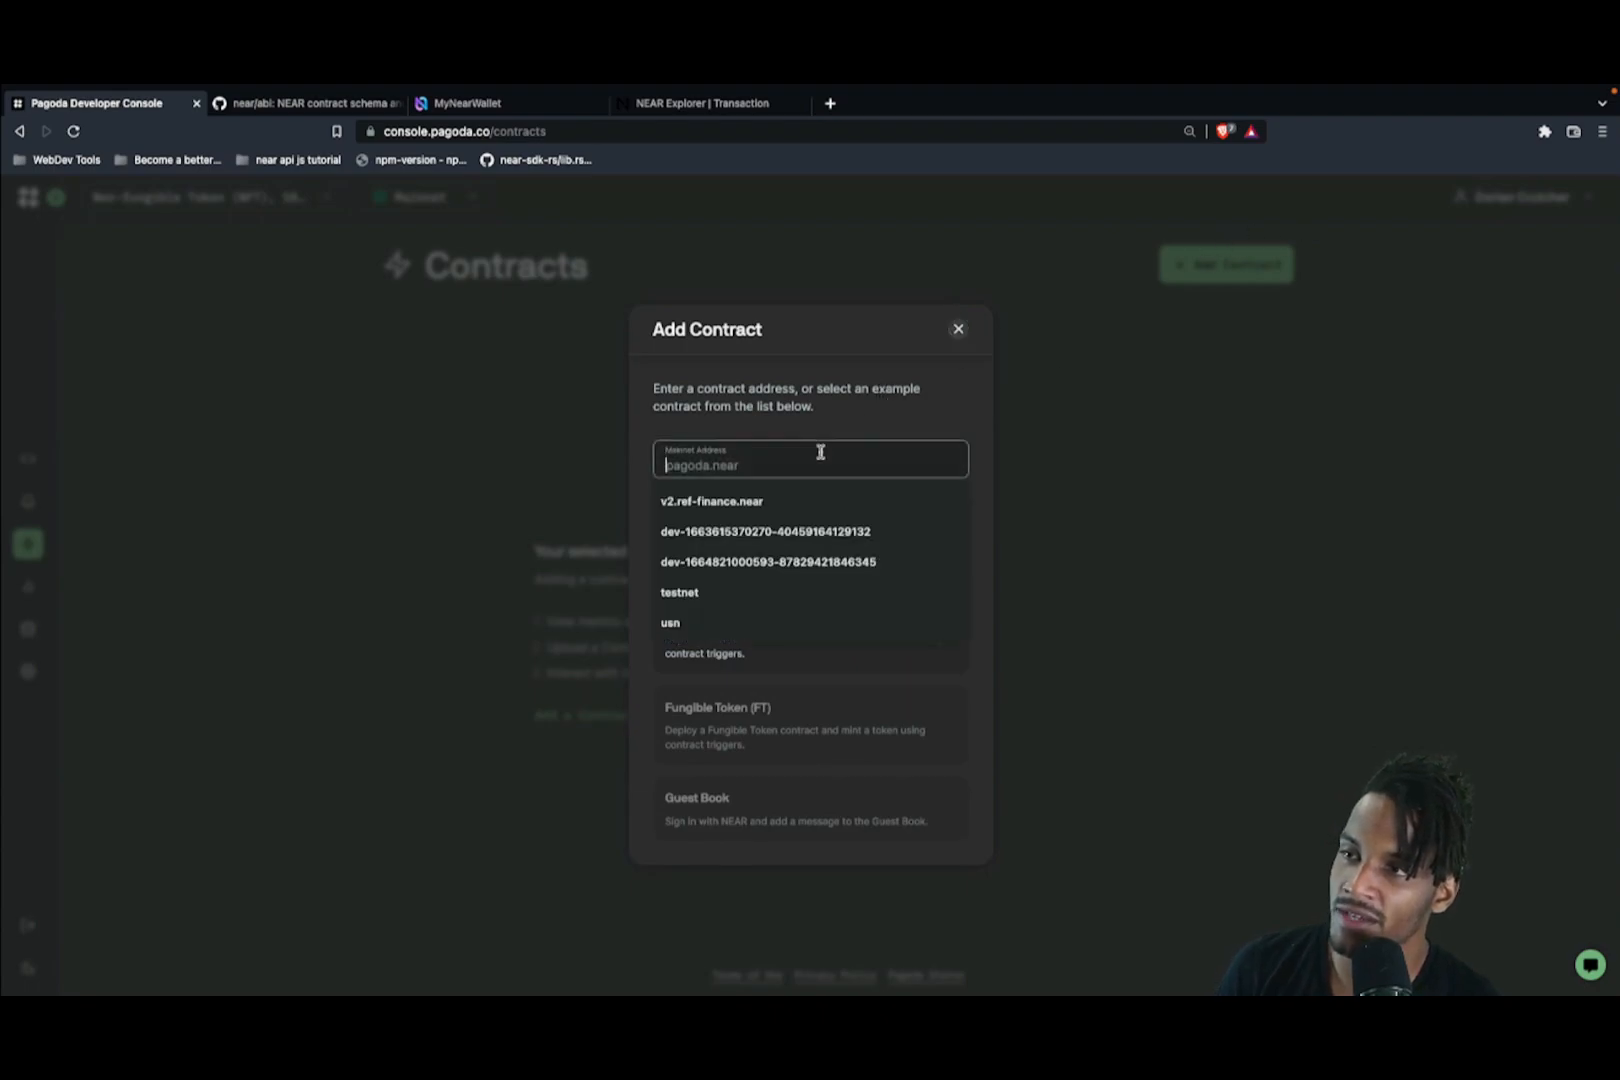
{"action": "left_click", "coordinate": [758, 506]}
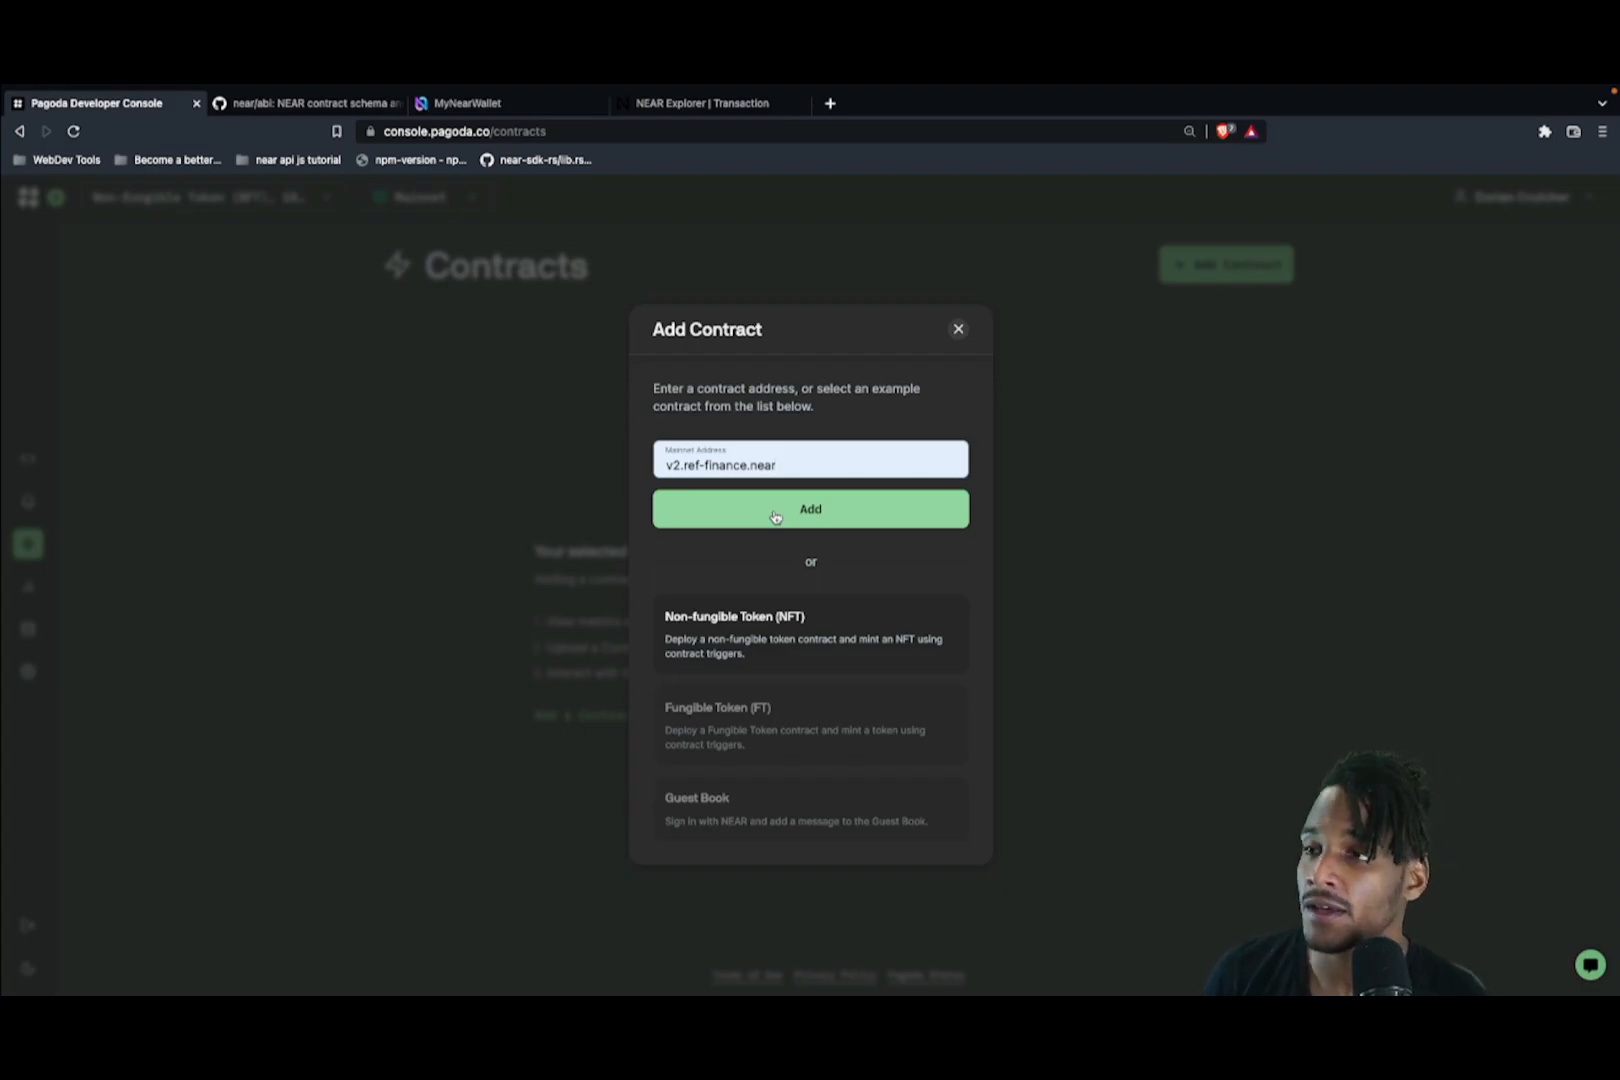
{"action": "left_click", "coordinate": [774, 516]}
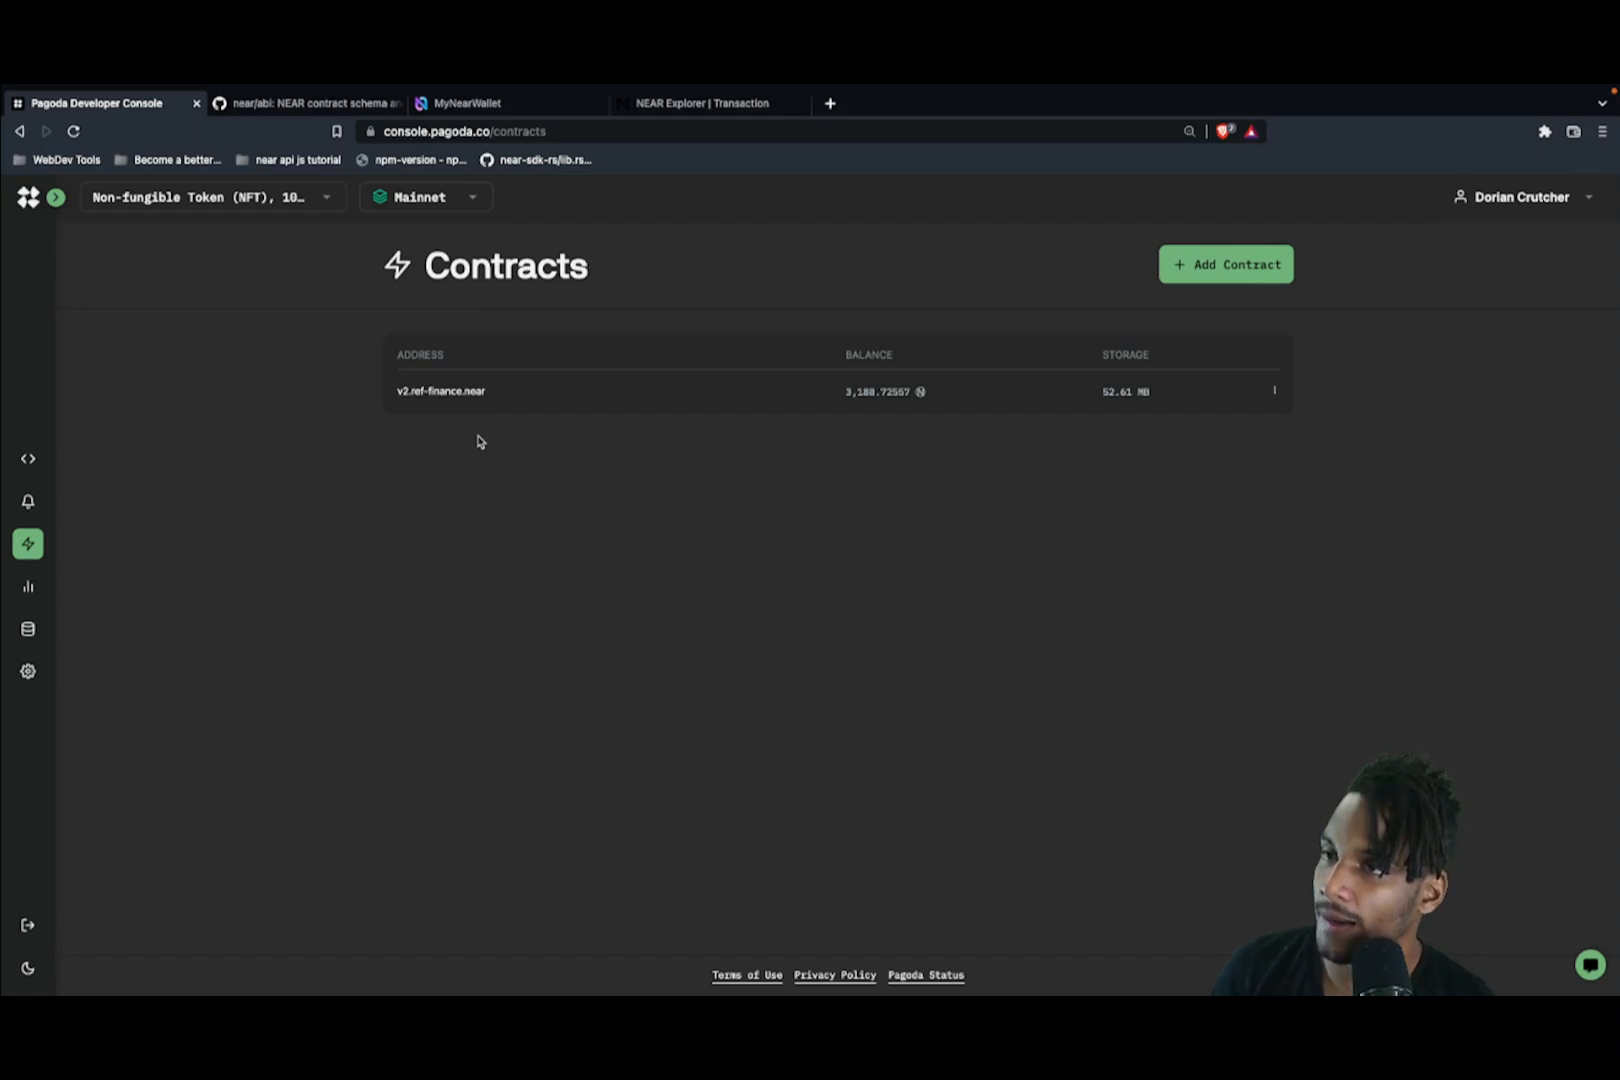
Step: Scroll through v2.ref-finance.near's Mainnet analytics charts, then open the NEAR Lake Indexers page
{"action": "left_click", "coordinate": [36, 588]}
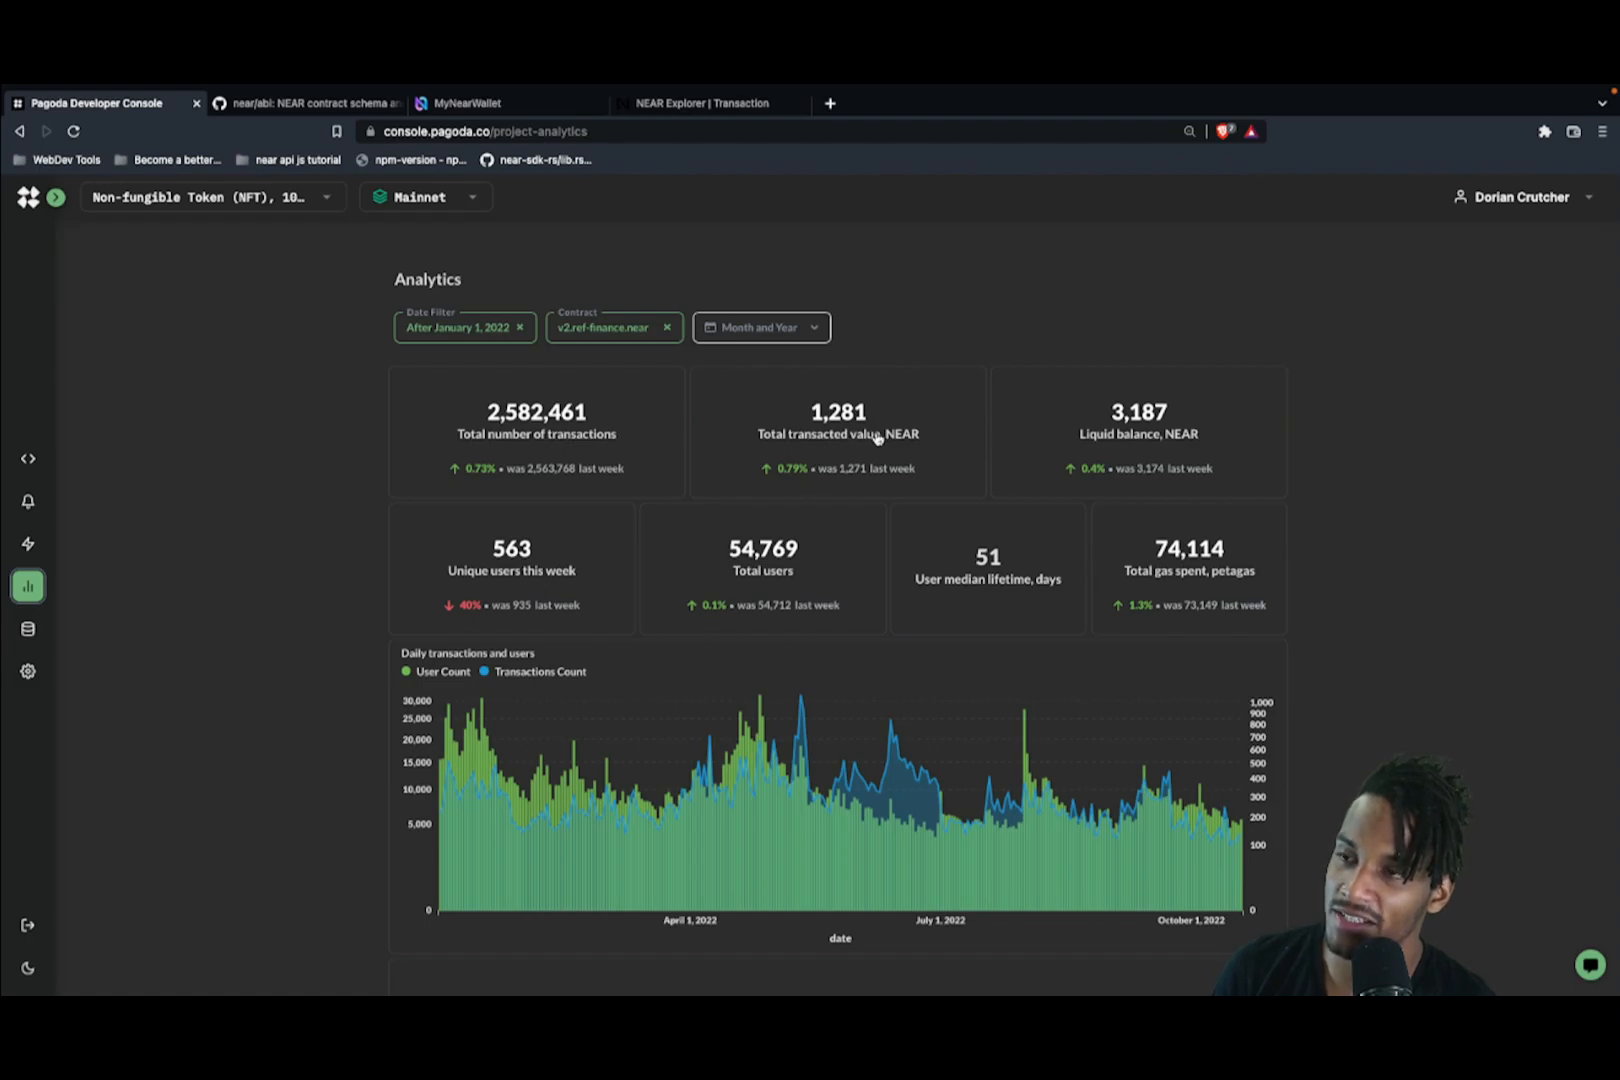
{"action": "scroll", "coordinate": [750, 560], "scroll_direction": "down", "scroll_amount": 3}
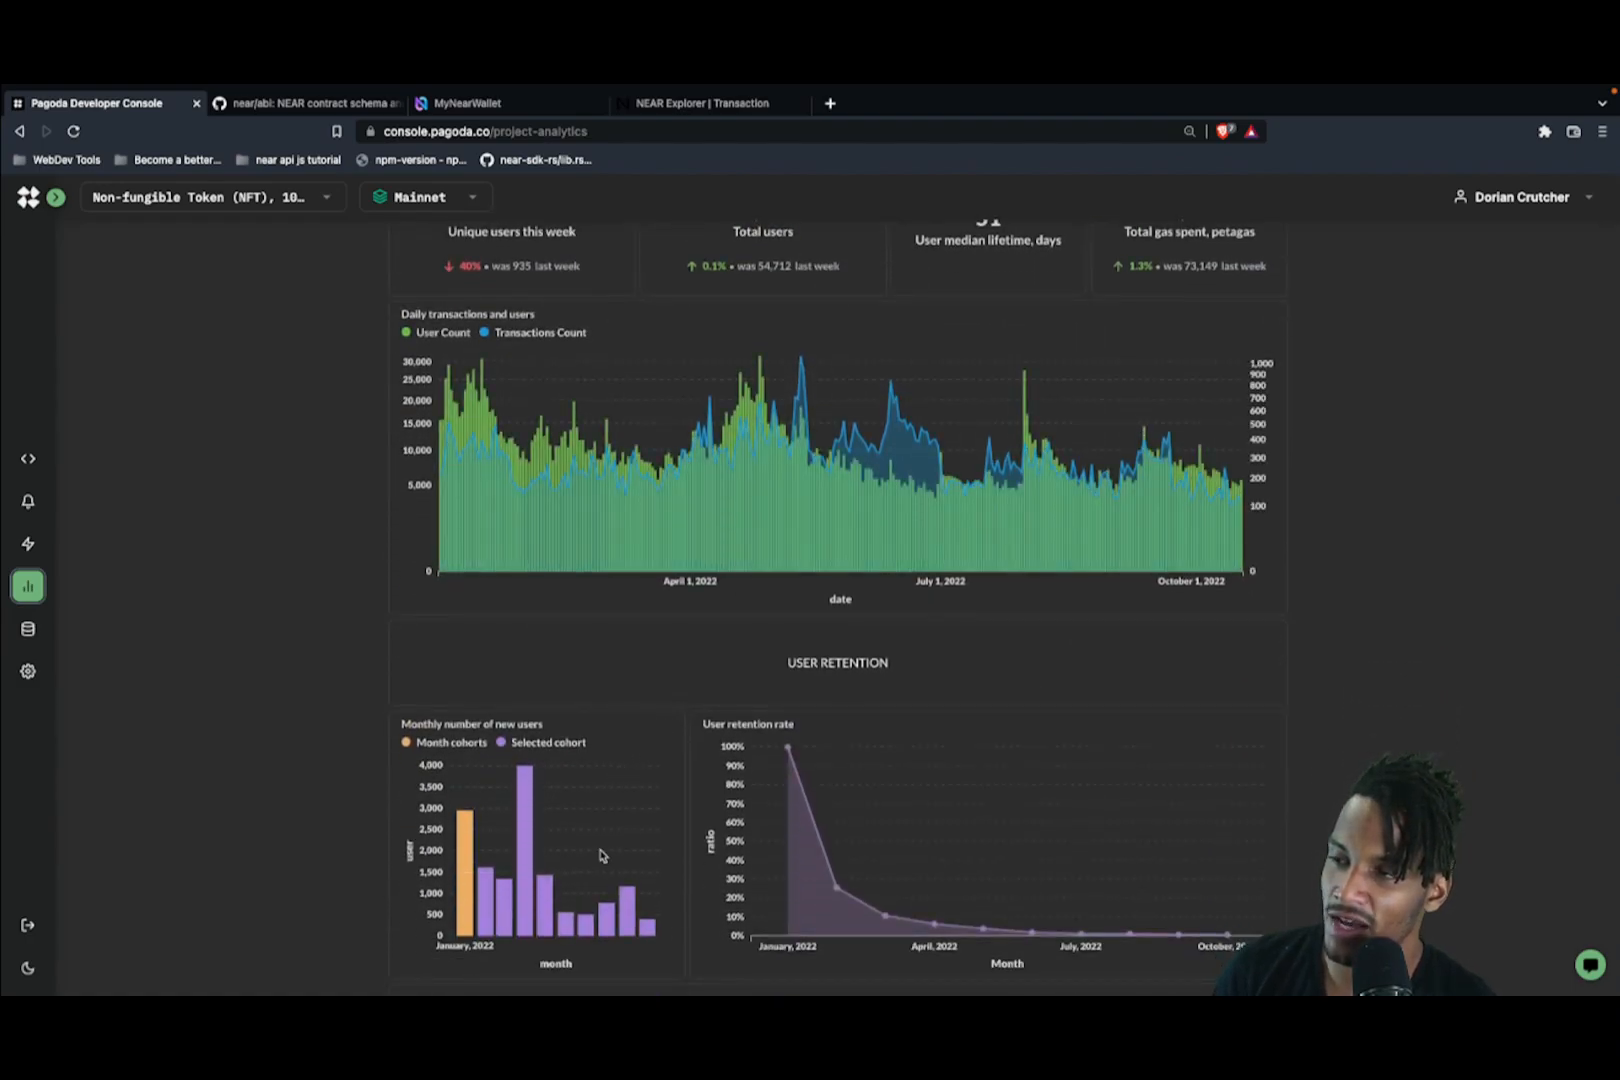
{"action": "scroll", "coordinate": [595, 850], "scroll_direction": "down", "scroll_amount": 1}
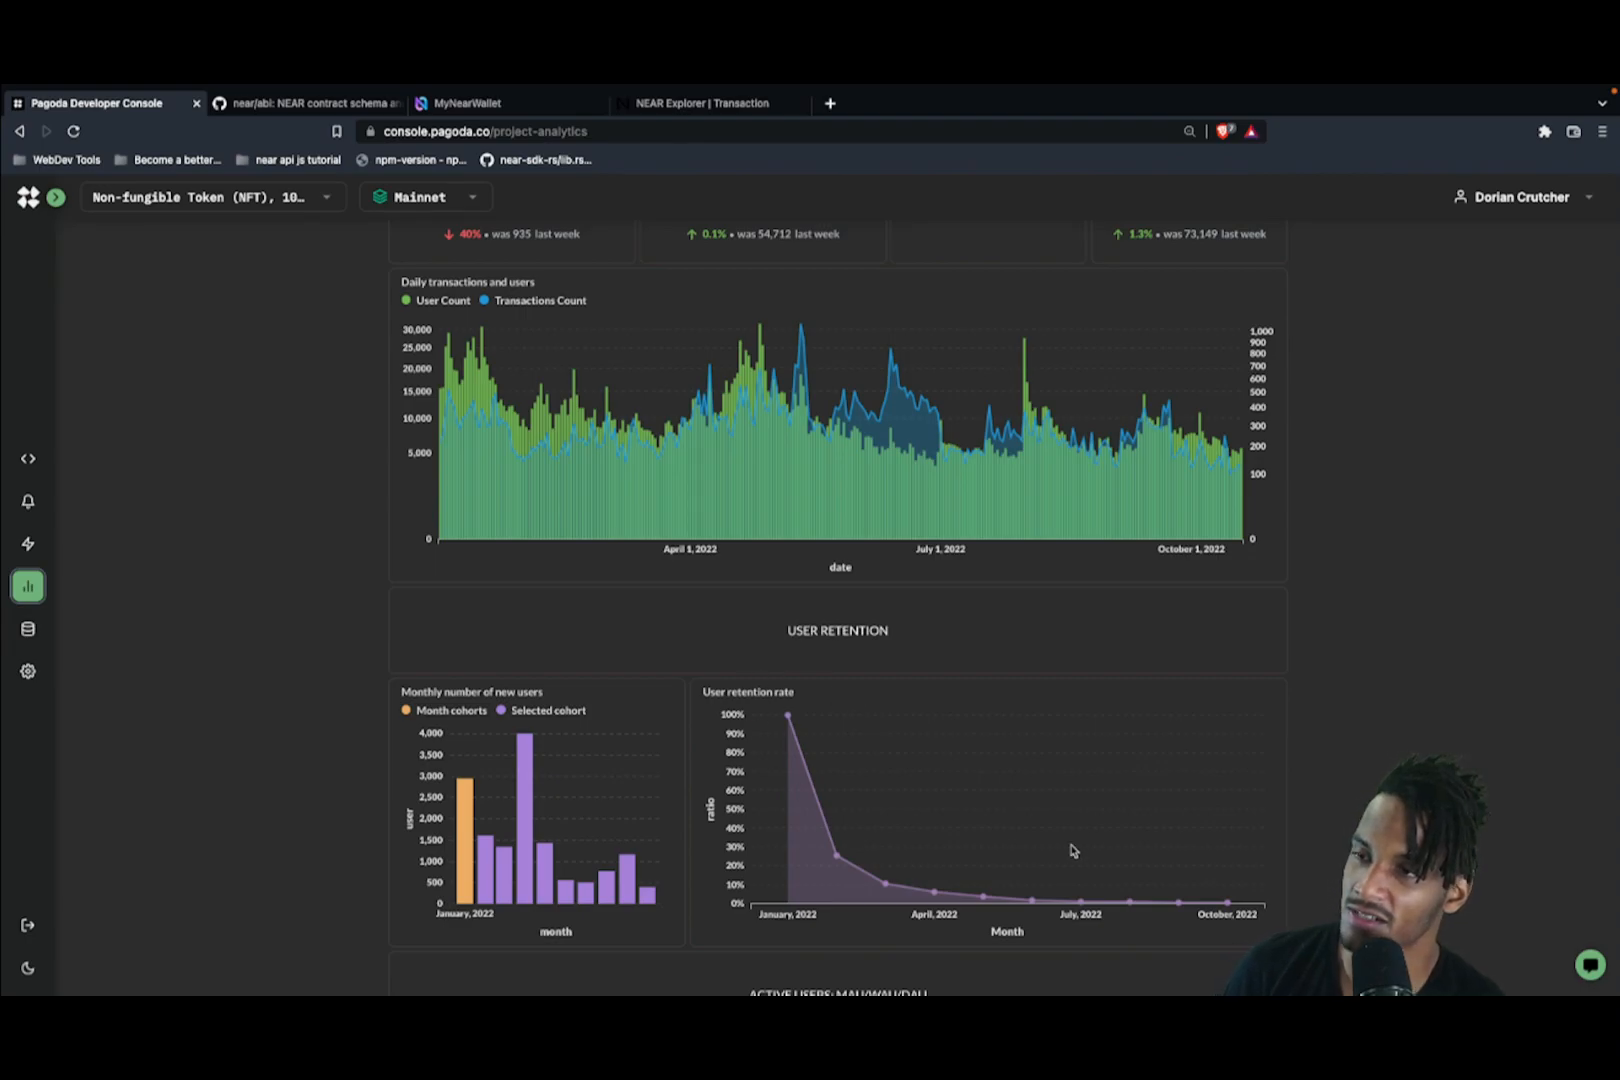
{"action": "scroll", "coordinate": [927, 790], "scroll_direction": "down", "scroll_amount": 6}
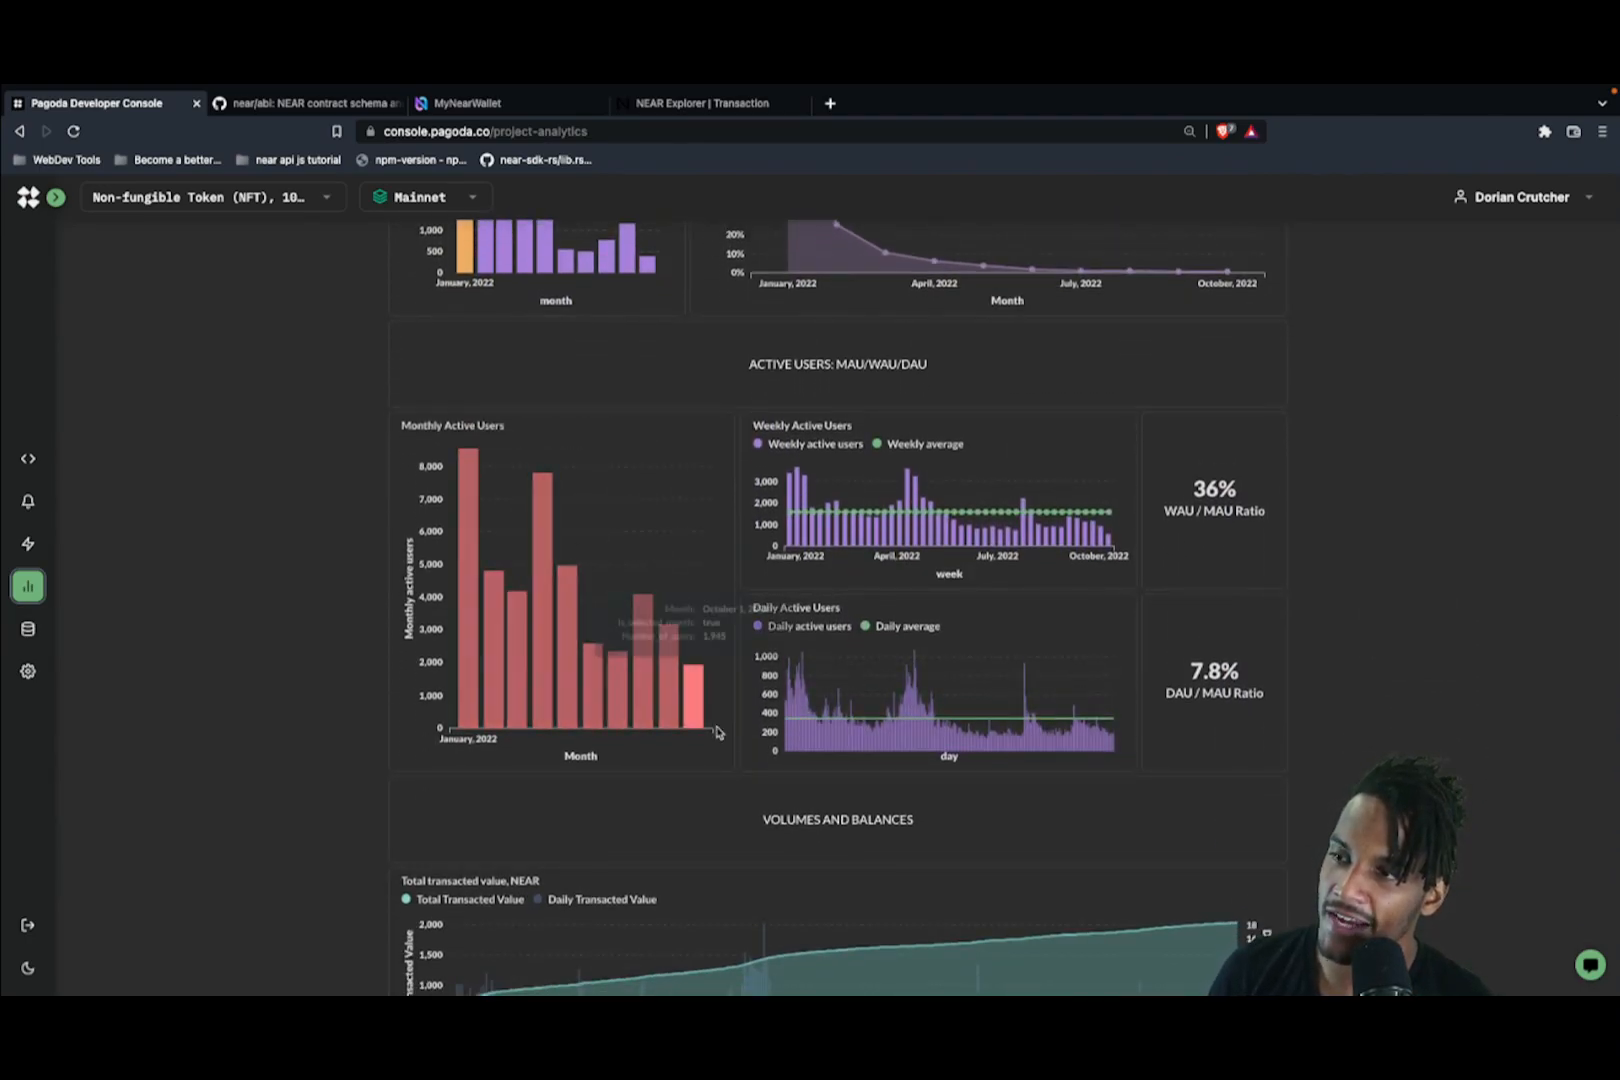
{"action": "scroll", "coordinate": [700, 610], "scroll_direction": "down", "scroll_amount": 2}
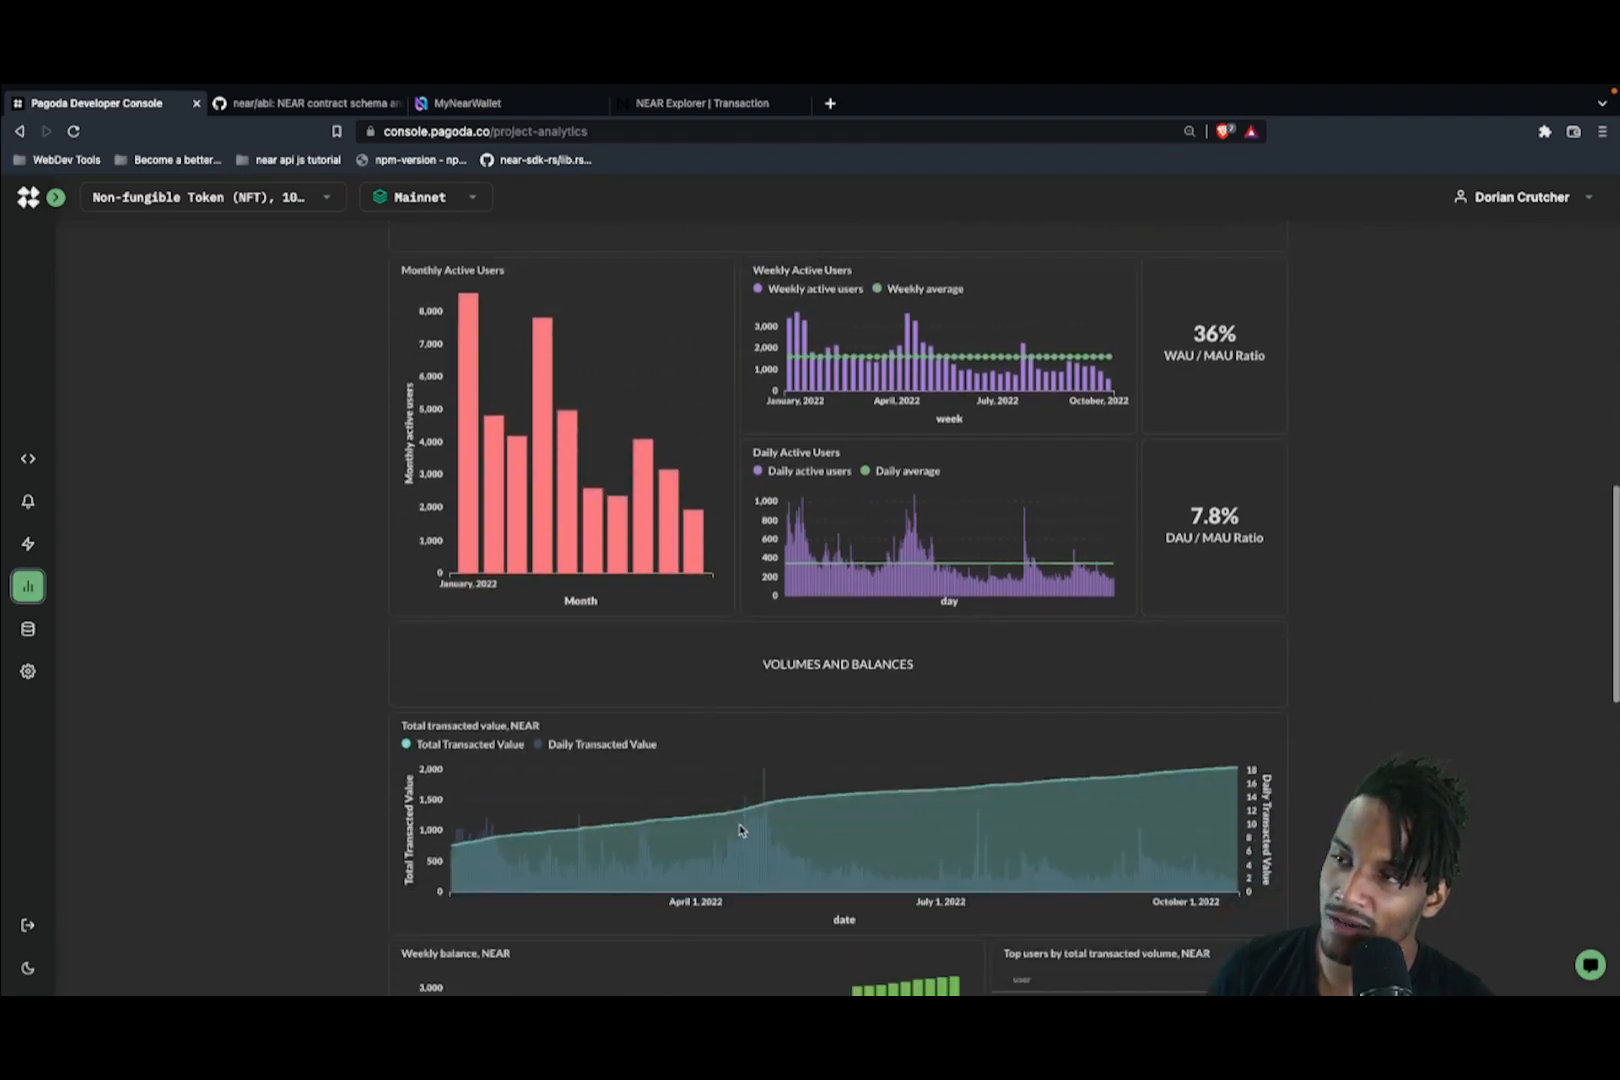
{"action": "scroll", "coordinate": [745, 595], "scroll_direction": "down", "scroll_amount": 6}
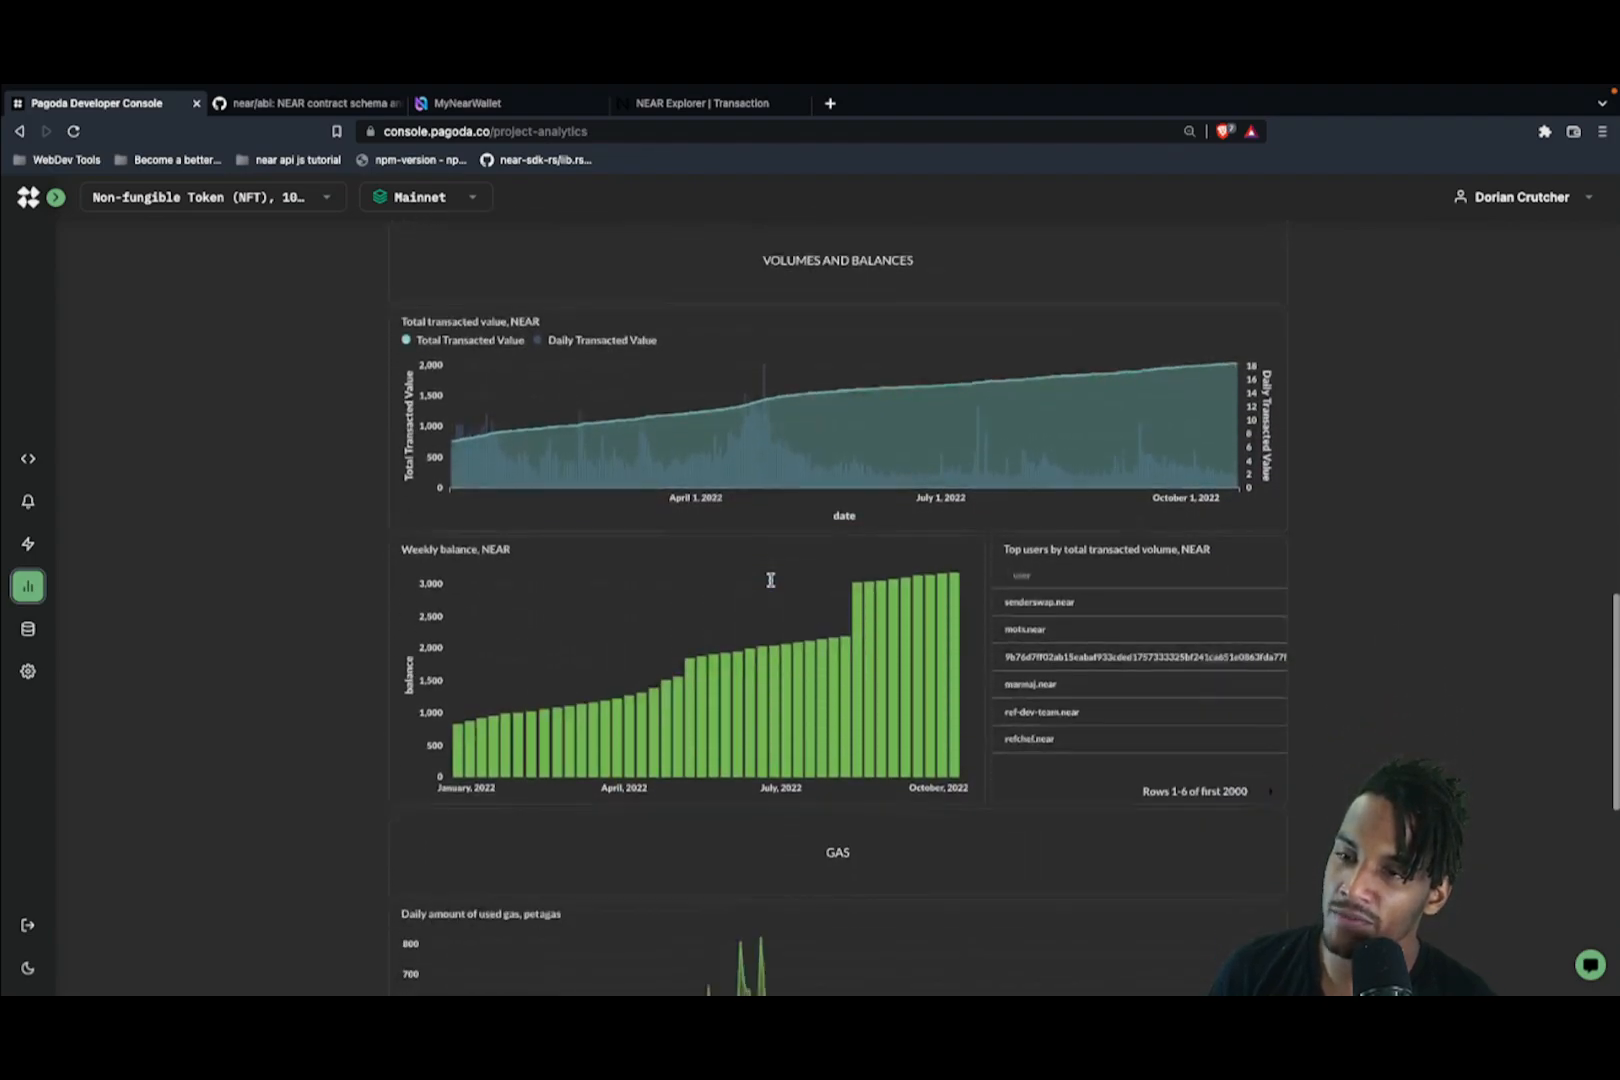
{"action": "scroll", "coordinate": [770, 580], "scroll_direction": "down", "scroll_amount": 4}
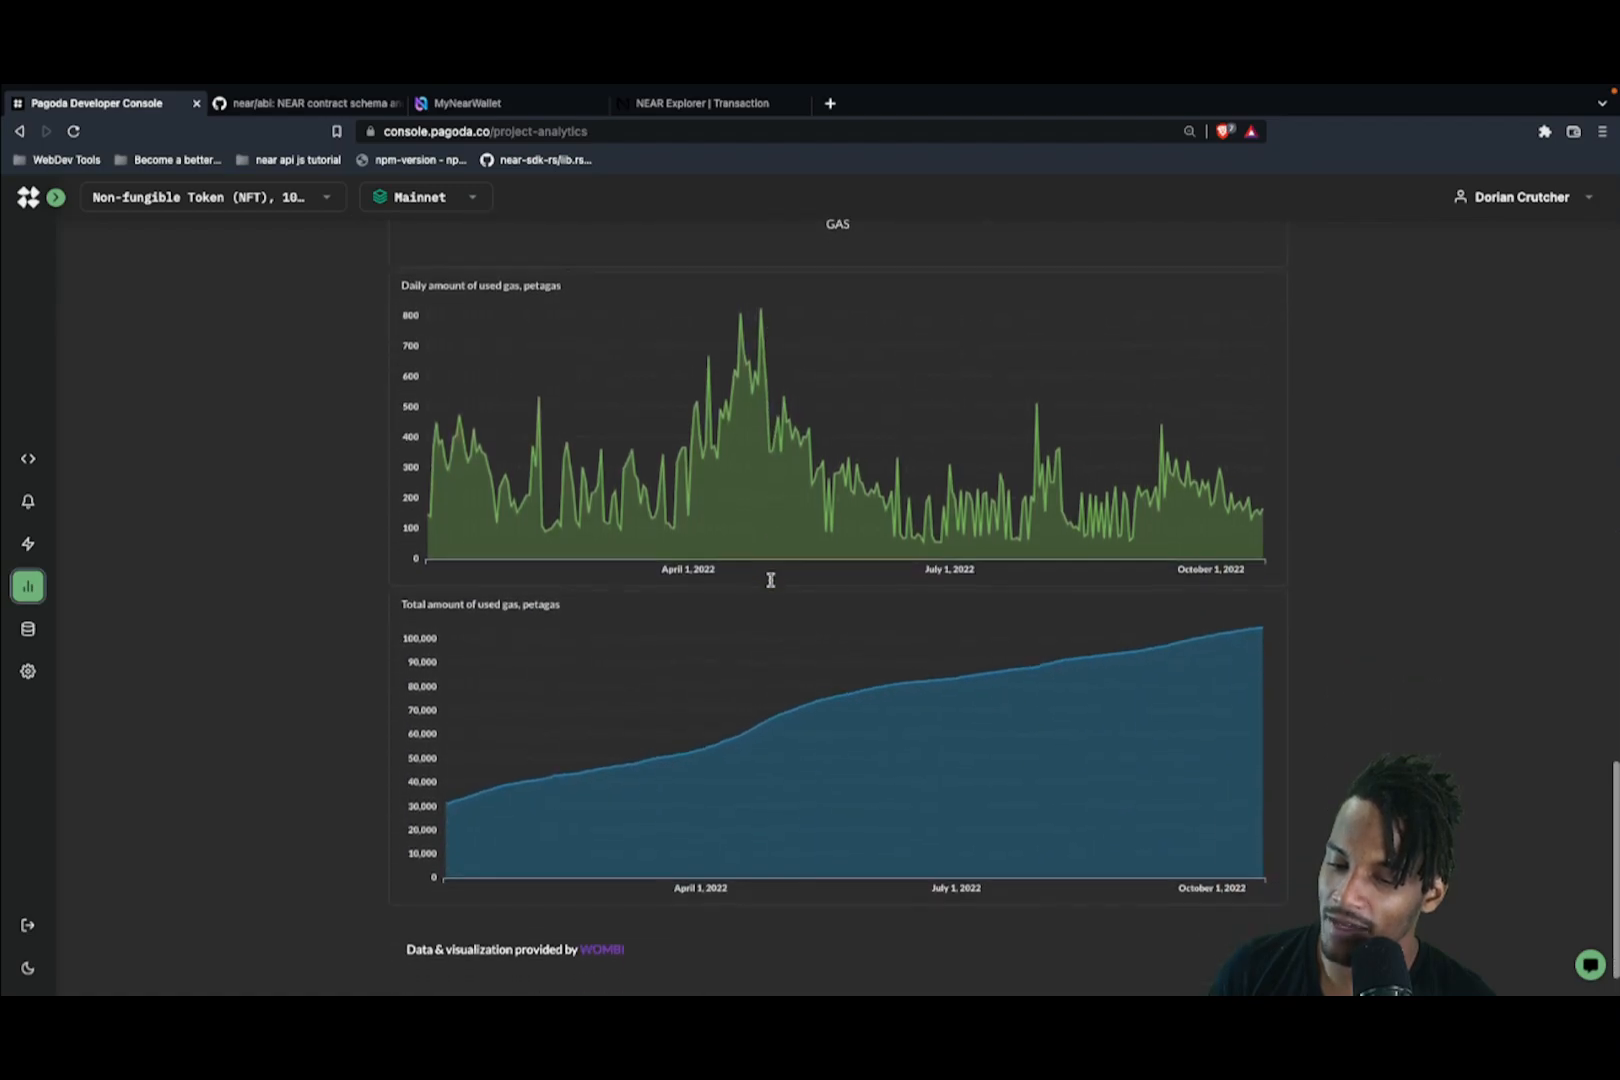
{"action": "scroll", "coordinate": [770, 580], "scroll_direction": "down", "scroll_amount": 1}
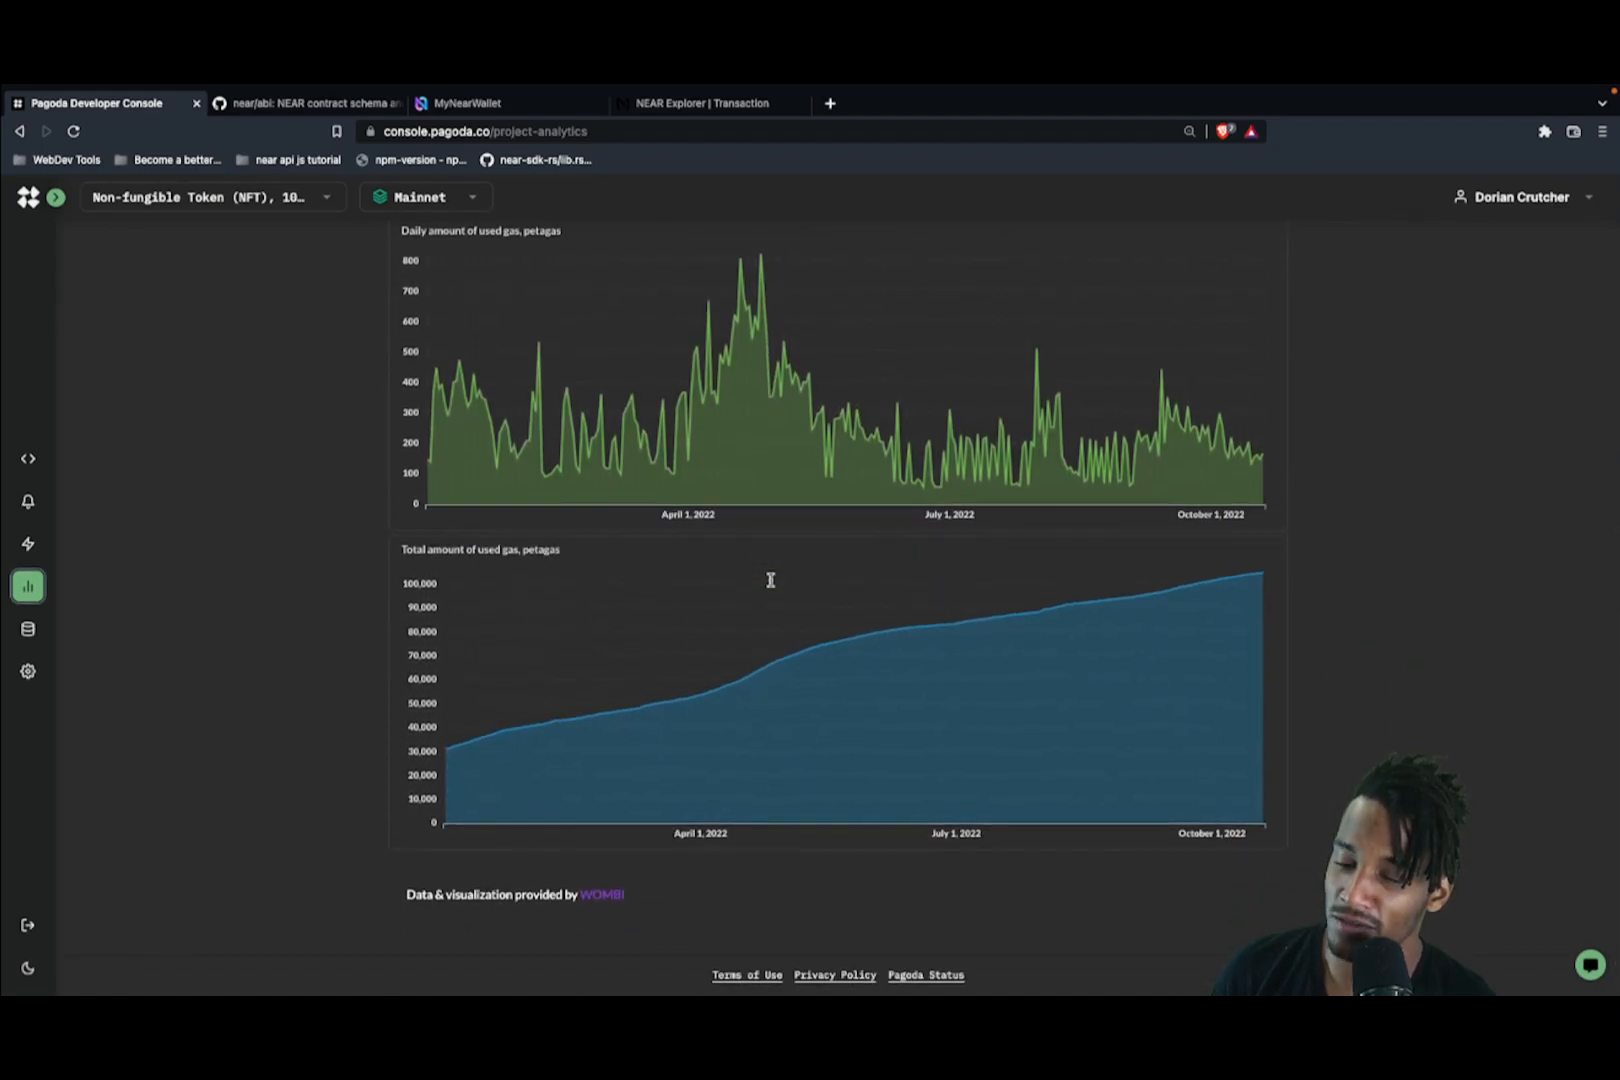
{"action": "scroll", "coordinate": [770, 580], "scroll_direction": "up", "scroll_amount": 10}
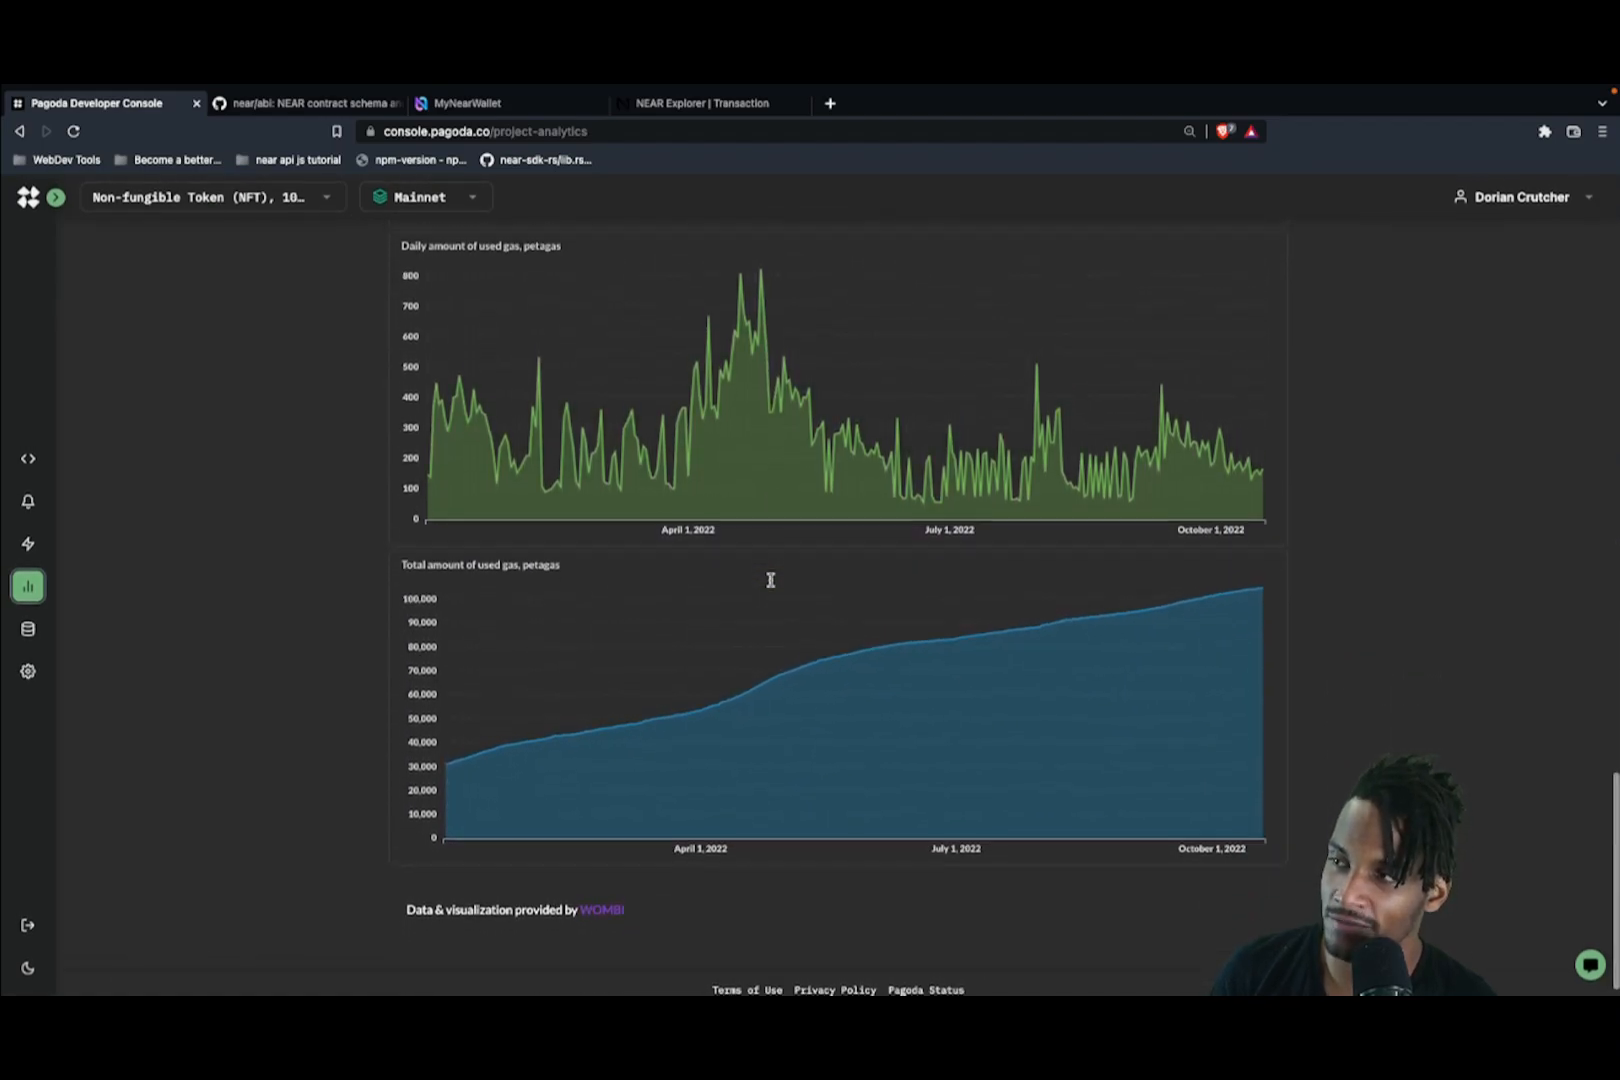
{"action": "scroll", "coordinate": [770, 585], "scroll_direction": "up", "scroll_amount": 12}
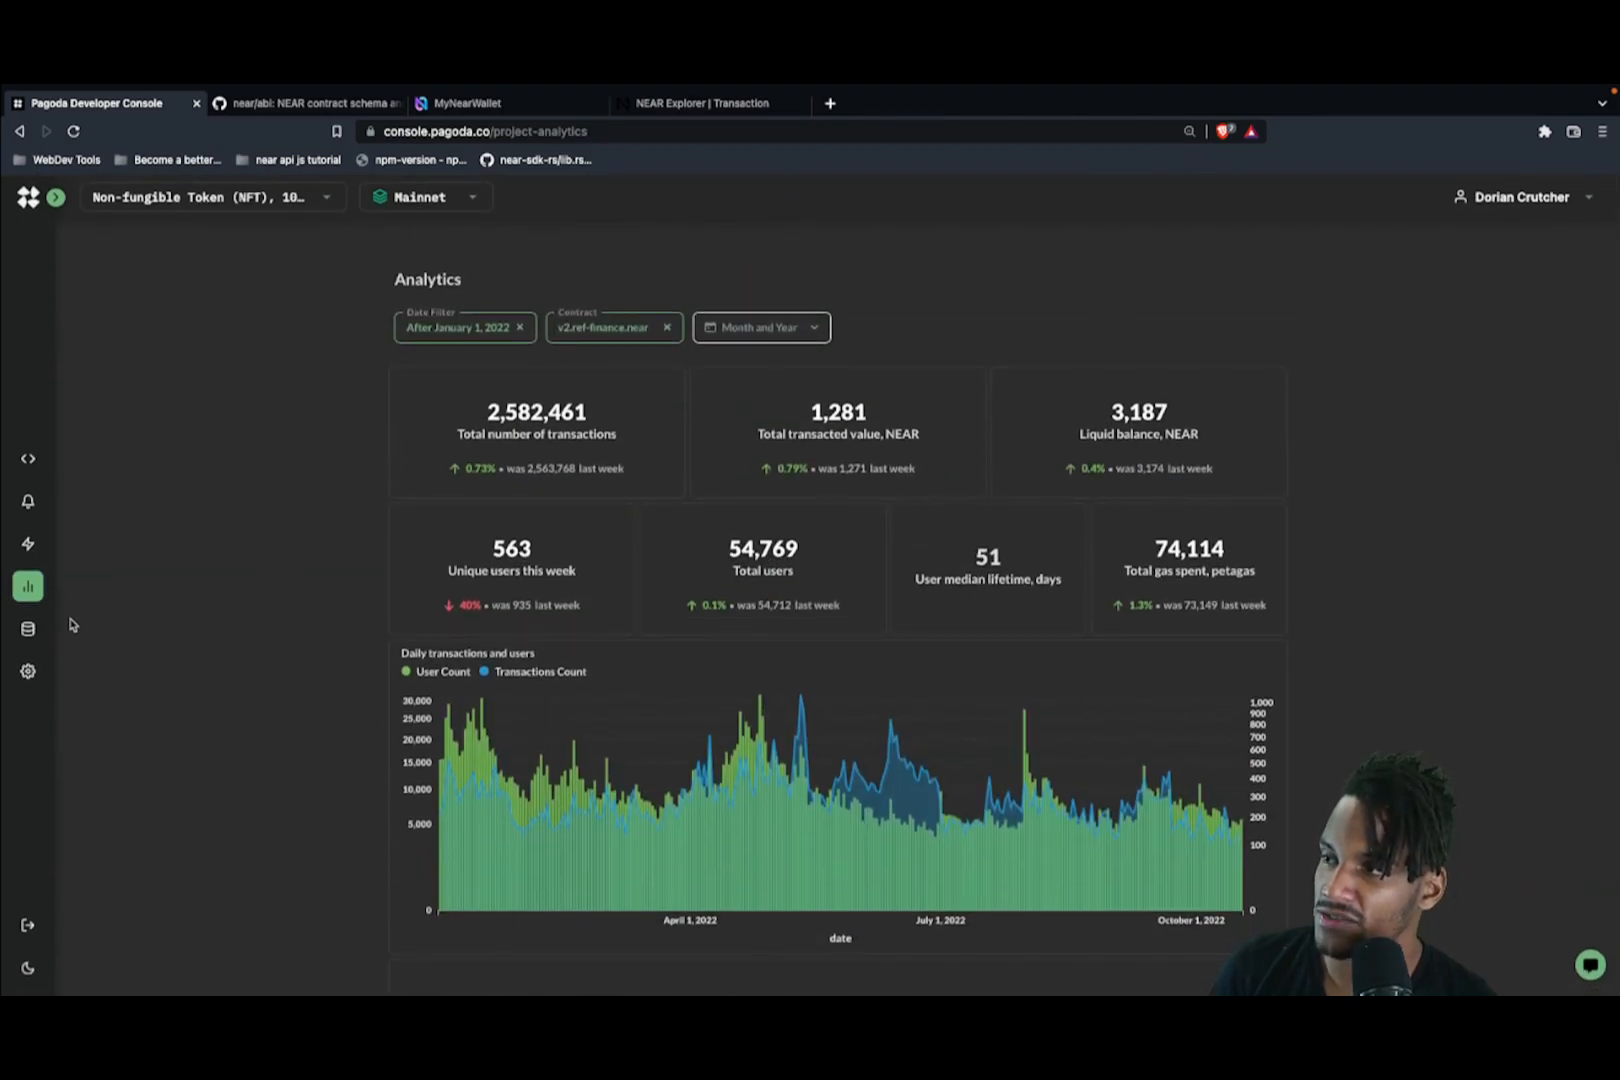
{"action": "left_click", "coordinate": [30, 630]}
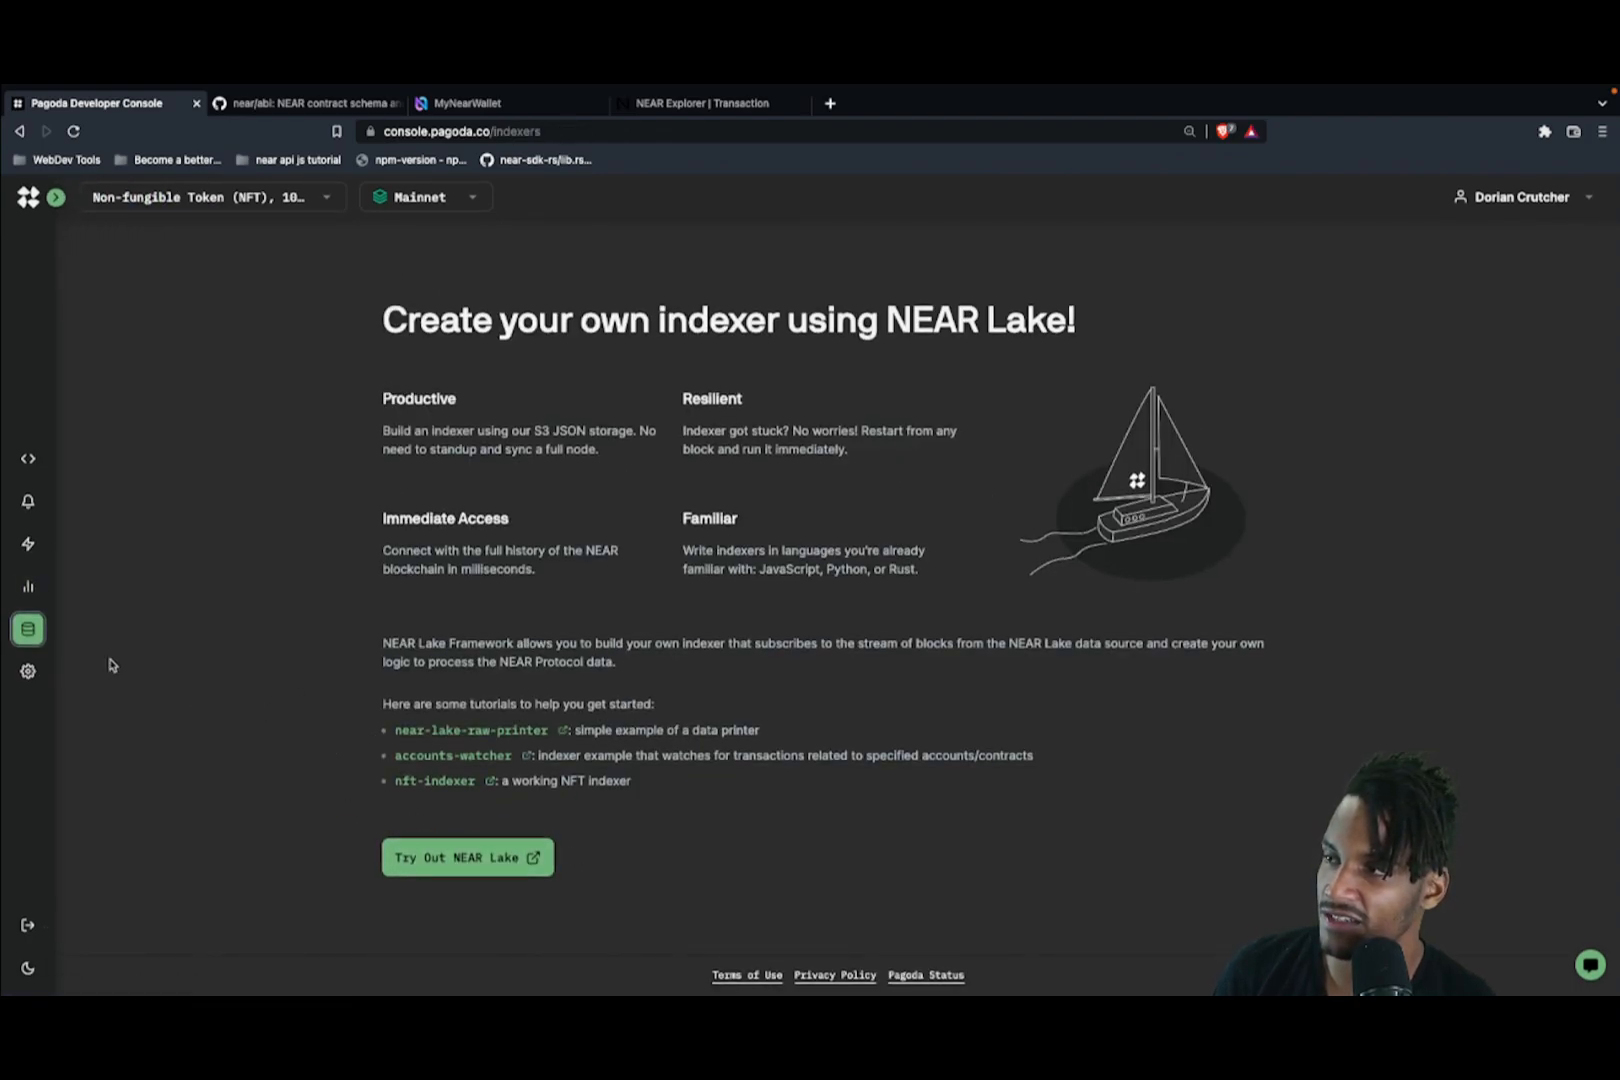
Step: Look over the API keys page for the Mainnet environment
{"action": "mouse_move", "coordinate": [60, 668]}
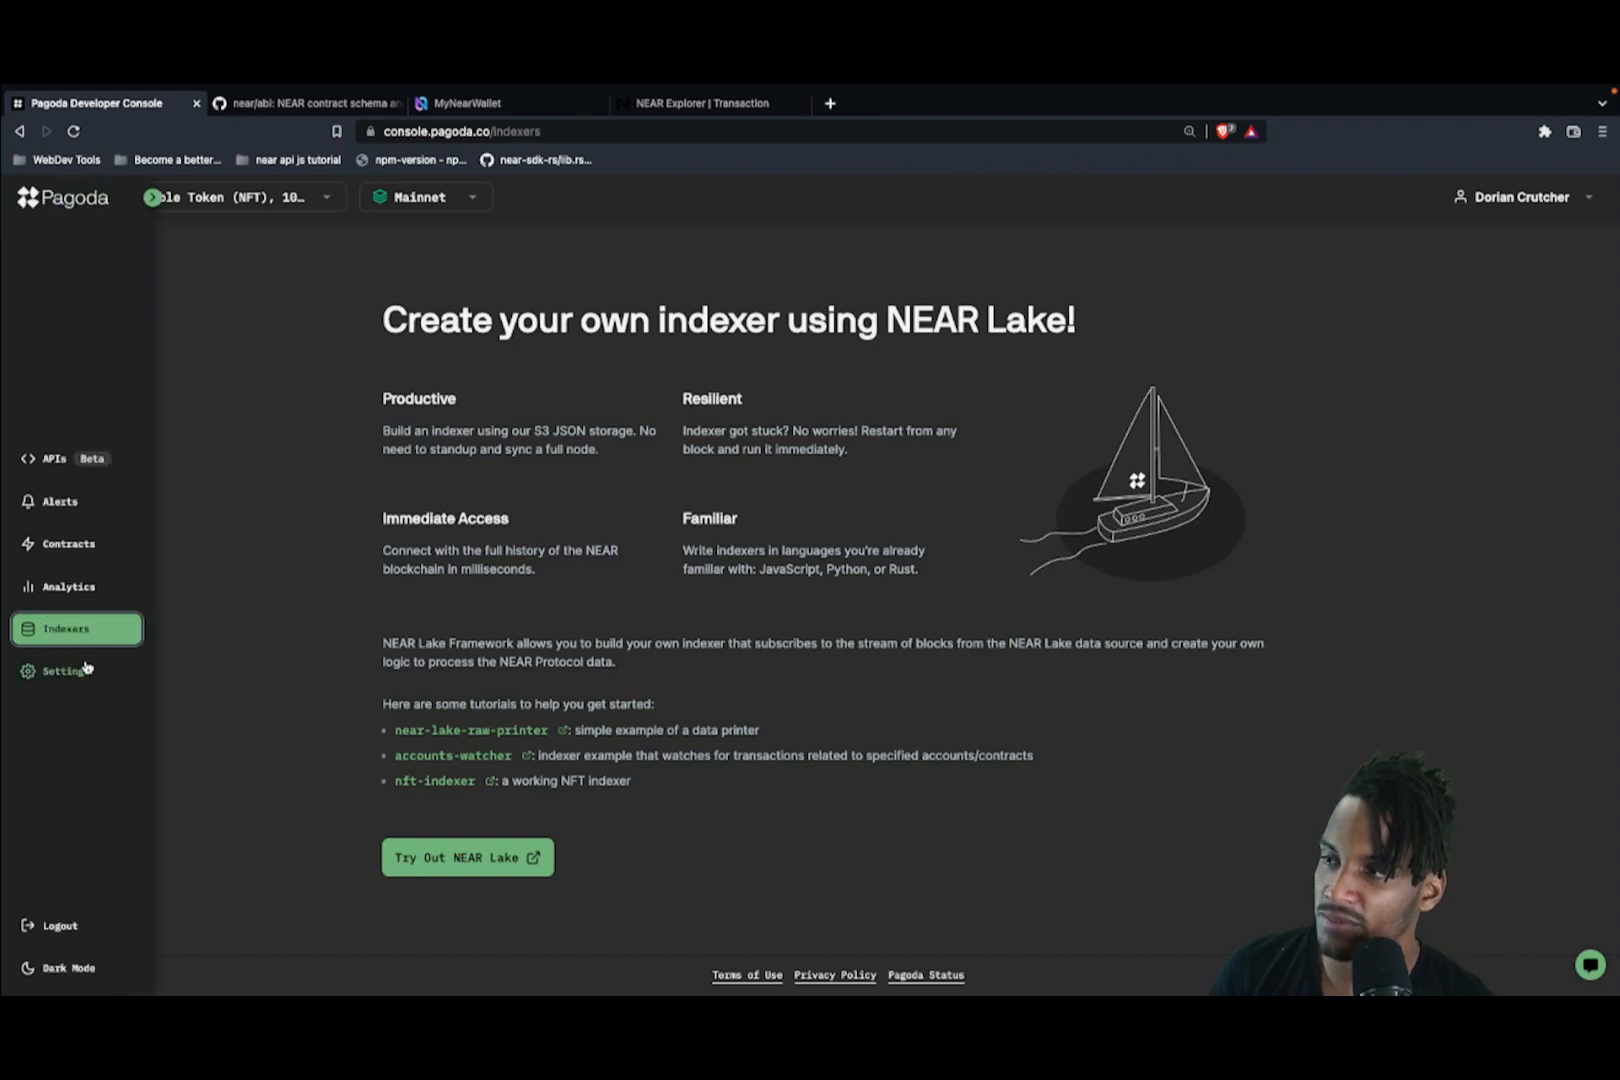
{"action": "left_click", "coordinate": [50, 460]}
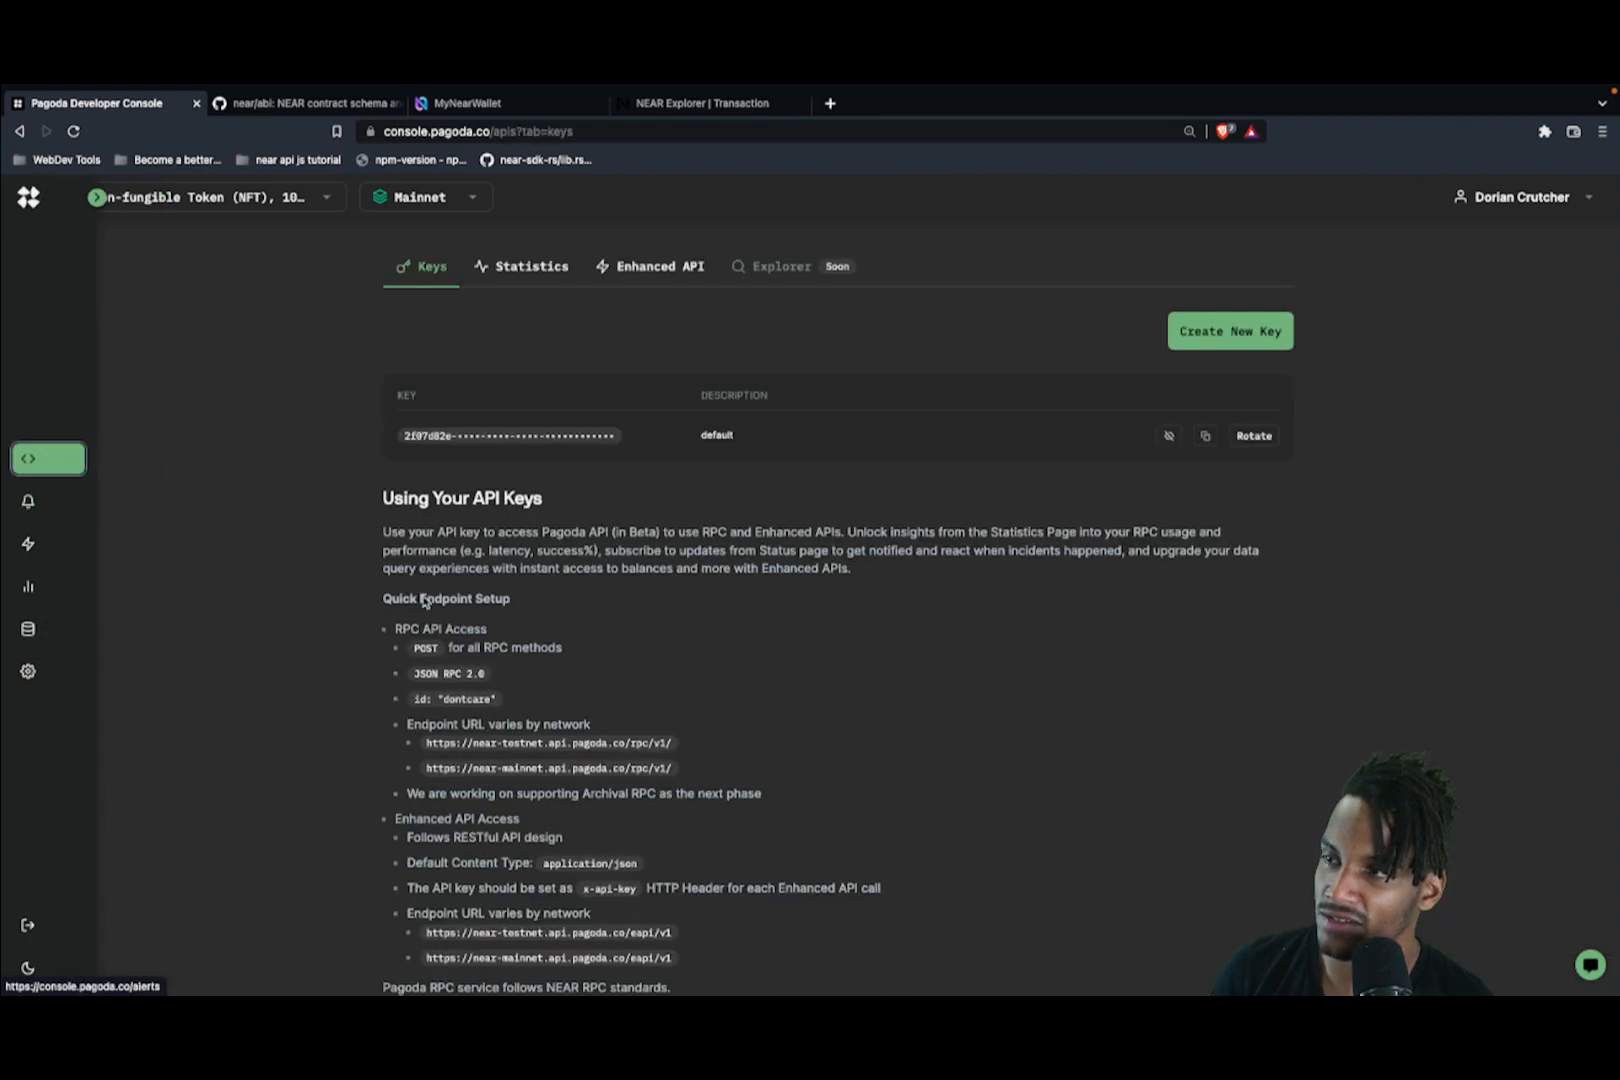
{"action": "scroll", "coordinate": [340, 695], "scroll_direction": "down", "scroll_amount": 5}
{"action": "scroll", "coordinate": [339, 697], "scroll_direction": "up", "scroll_amount": 4}
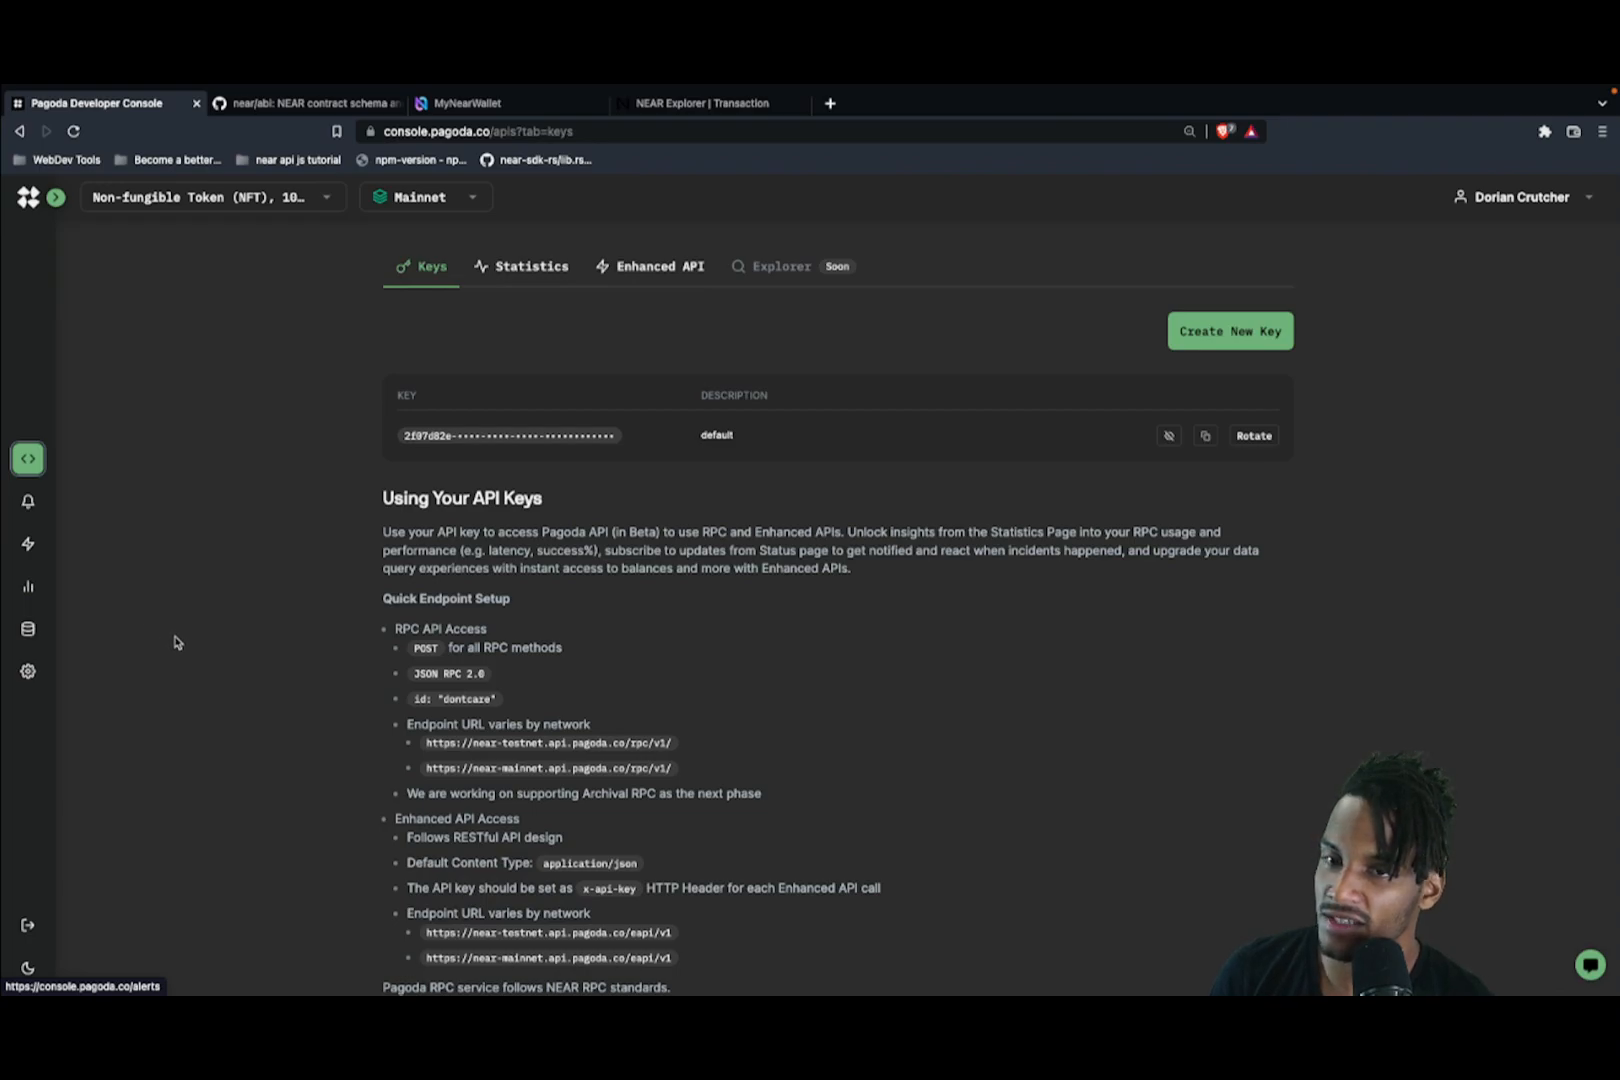
Step: Return to the Contracts list, then view Alerts, which shows none configured for Mainnet
{"action": "mouse_move", "coordinate": [50, 575]}
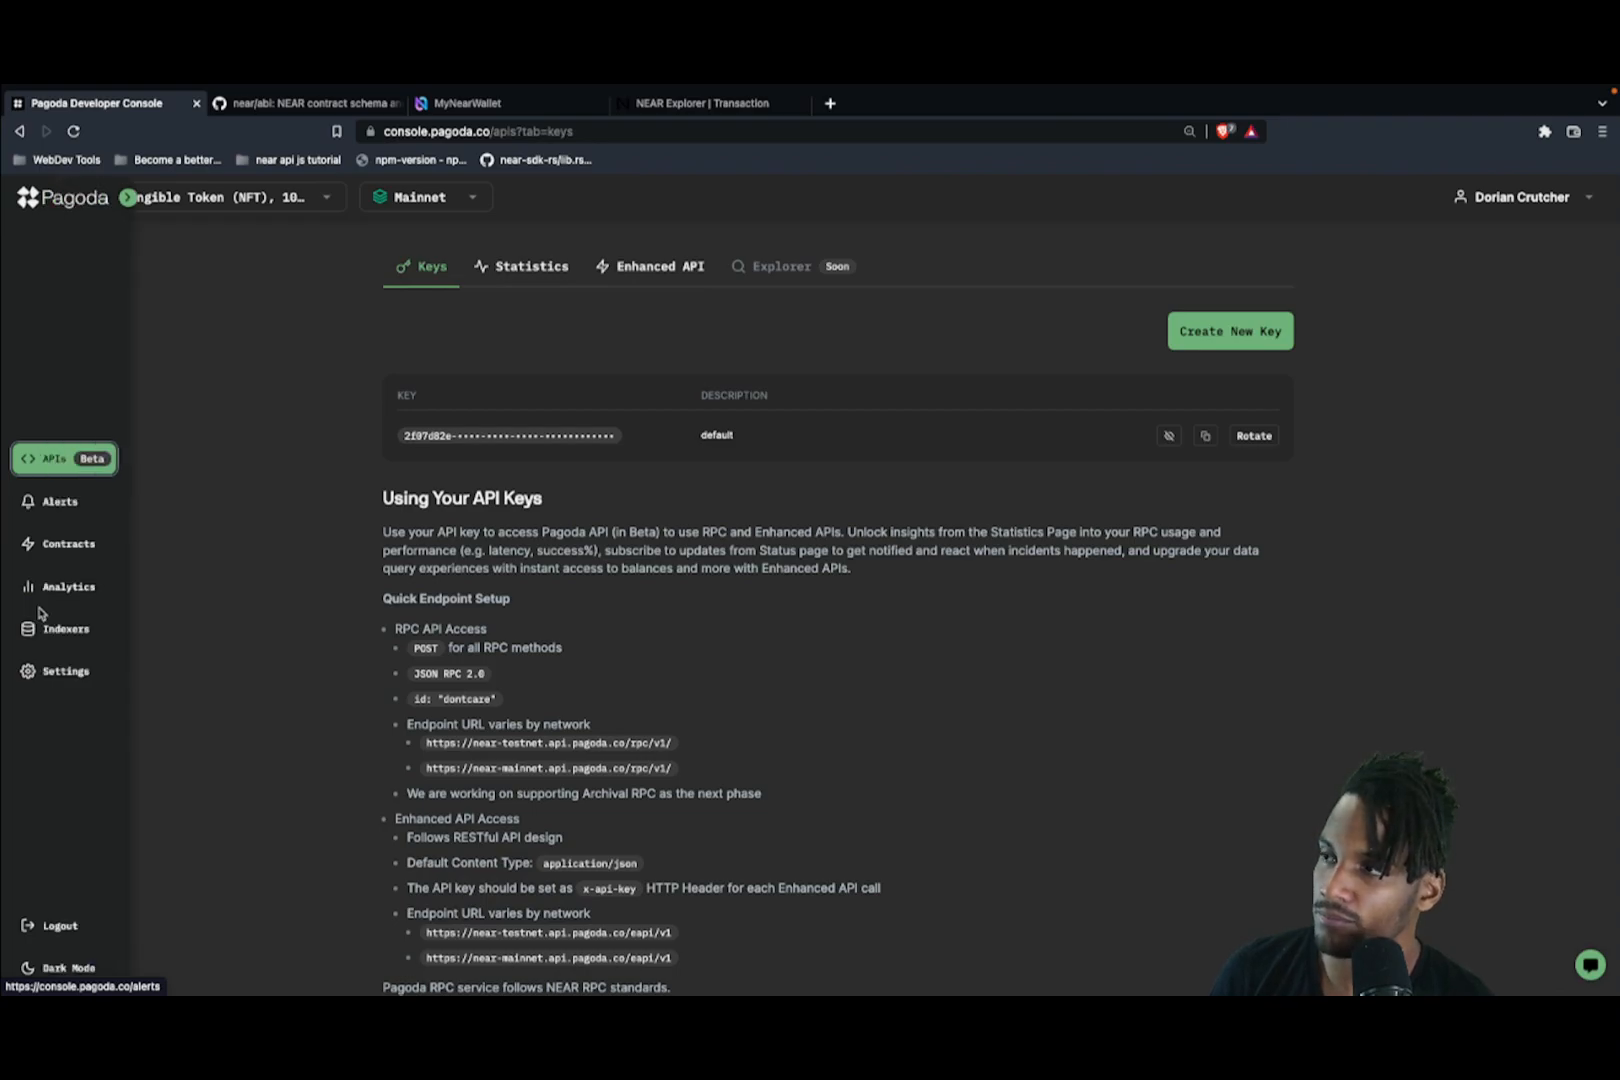
{"action": "left_click", "coordinate": [59, 550]}
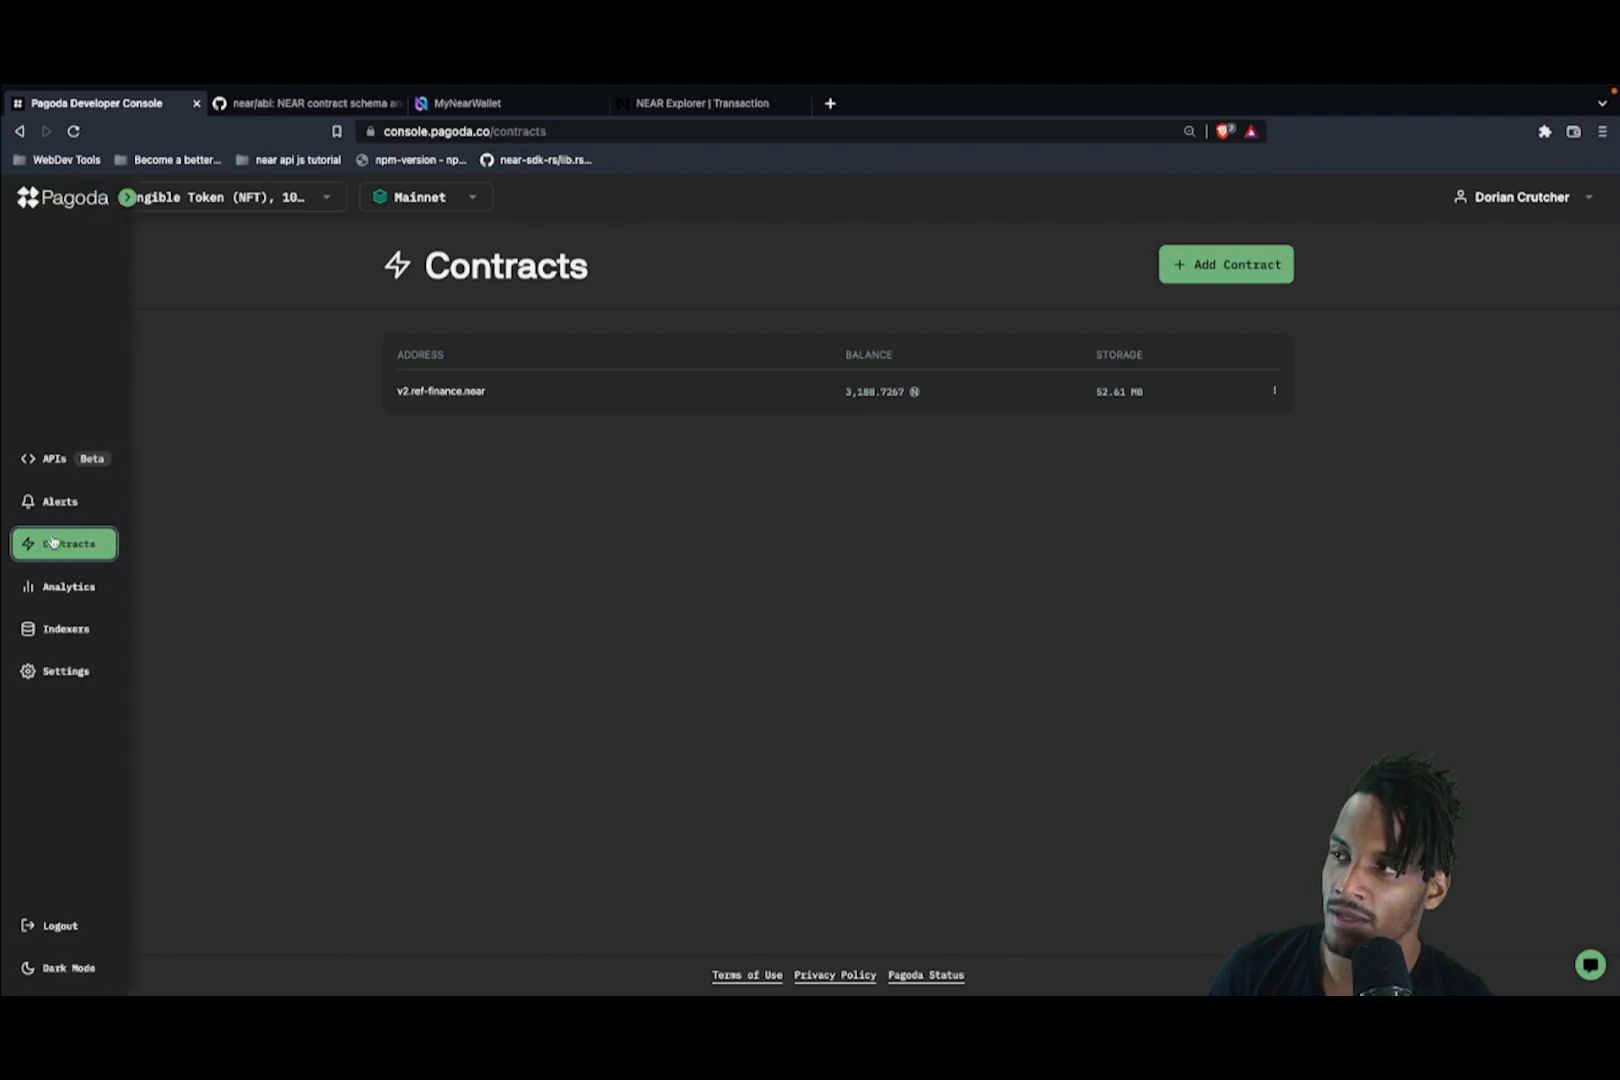
{"action": "left_click", "coordinate": [40, 503]}
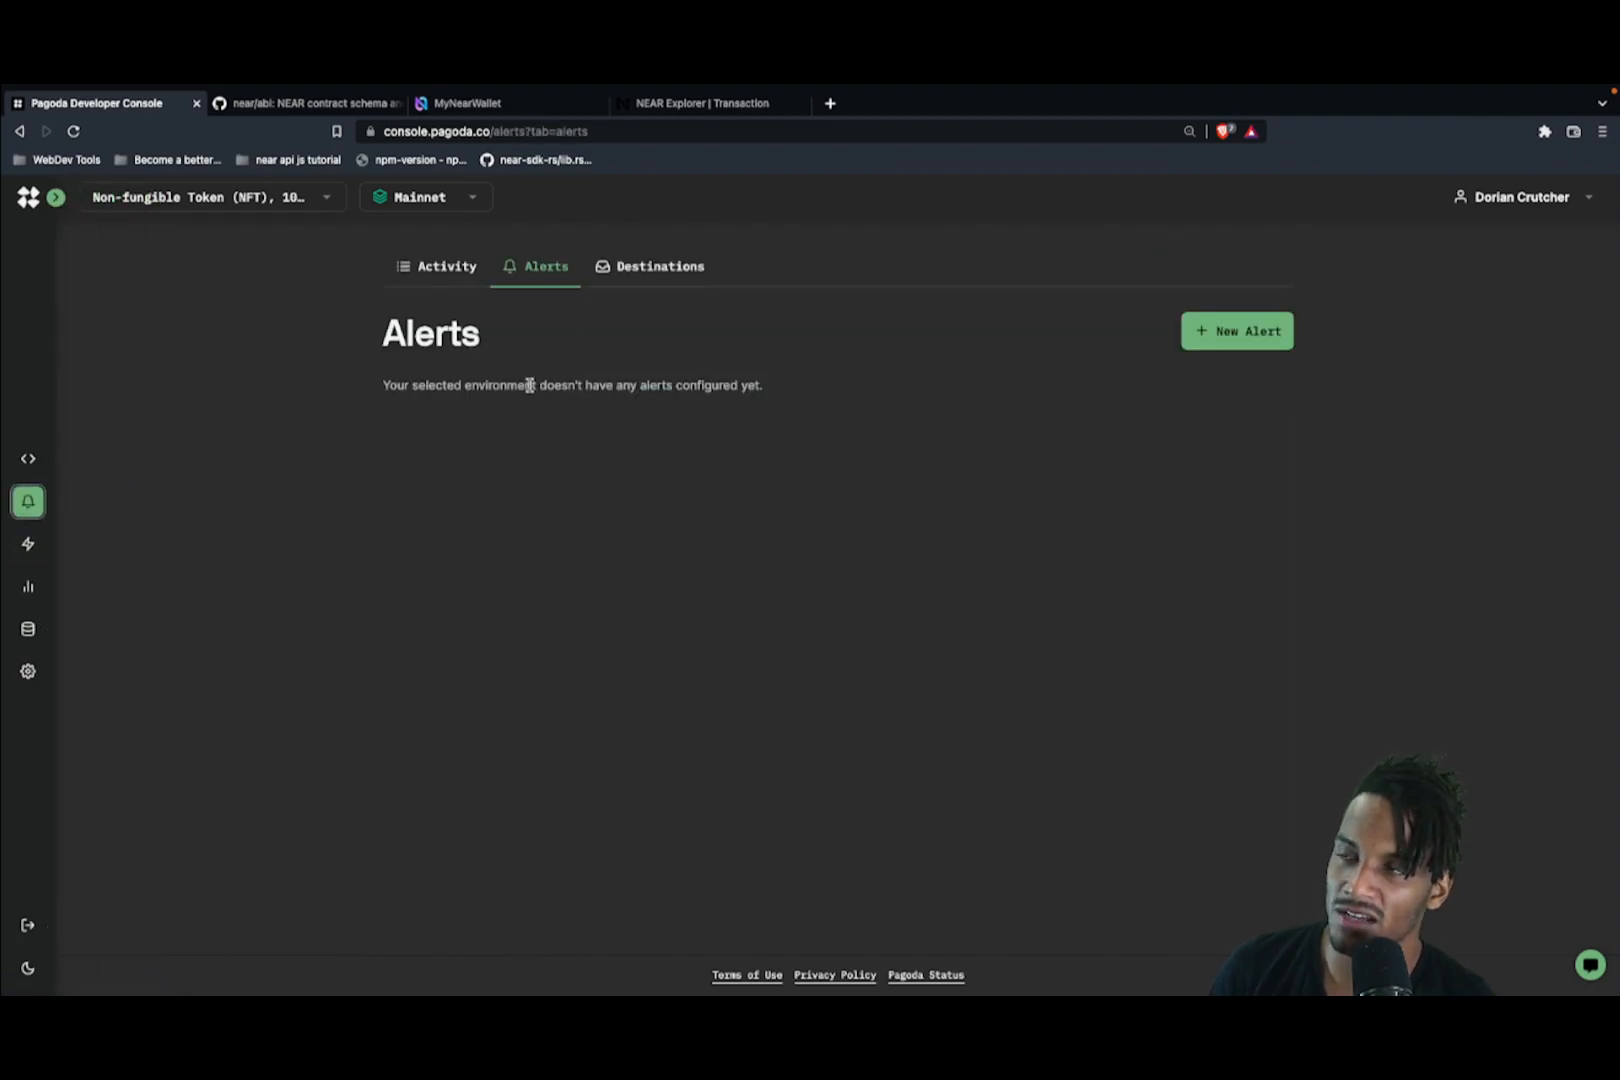